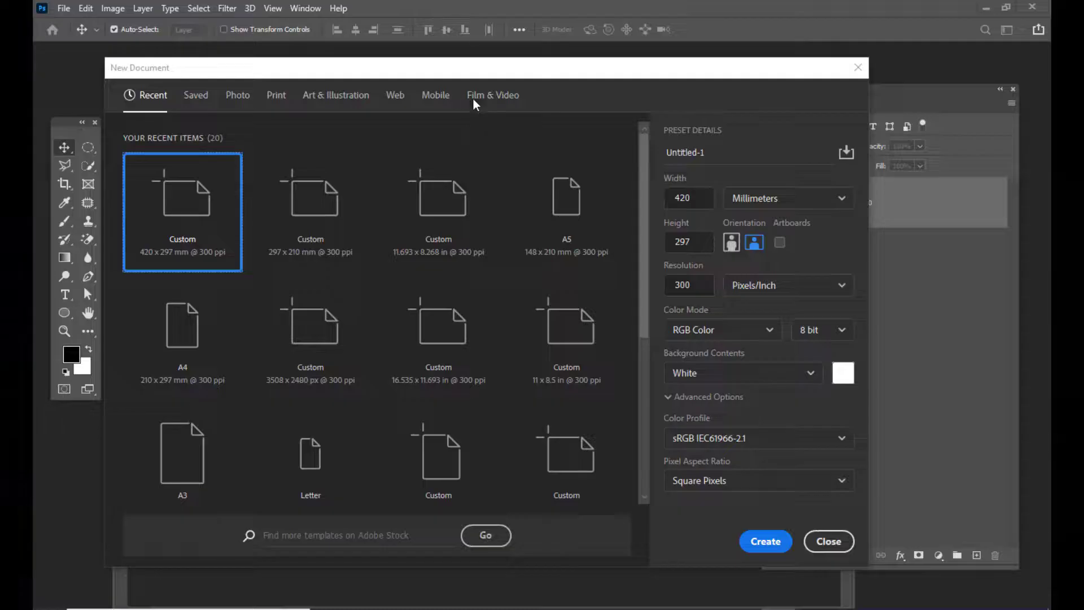
# Step: Choose the A3 preset in landscape orientation for the new document and name it clippingmask
pyautogui.moveTo(468, 66); pyautogui.dragTo(475, 53)
pyautogui.click(186, 445)
pyautogui.click(759, 226)
pyautogui.doubleClick(748, 139)
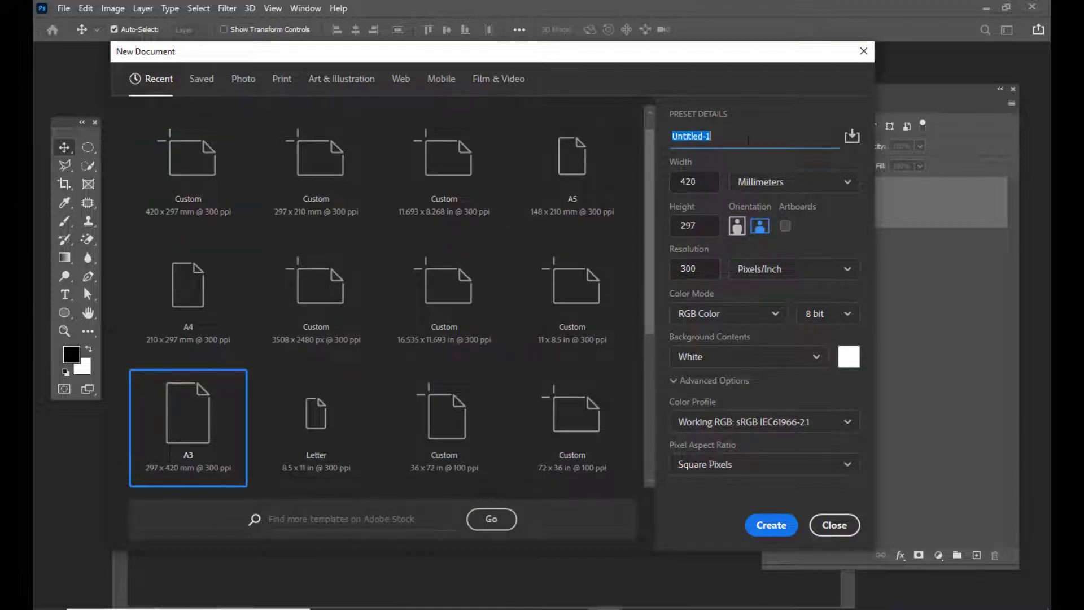
pyautogui.write('d')
pyautogui.write('lippingmak')
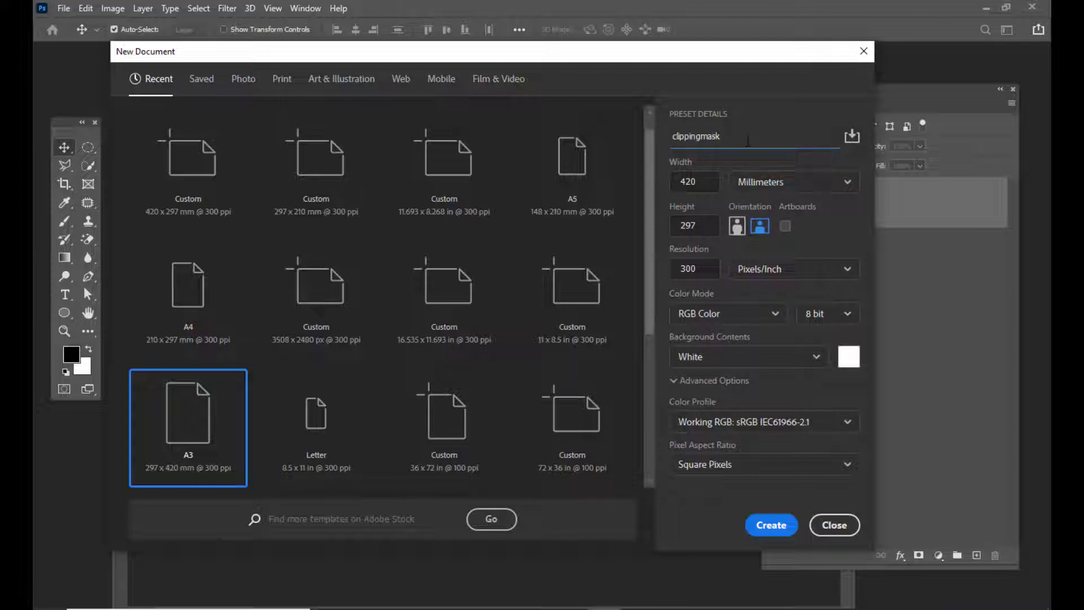
# Step: Switch the new document's units to inches and create it at 16.535 x 11.693 inches, 300 pixels/inch
pyautogui.click(801, 181)
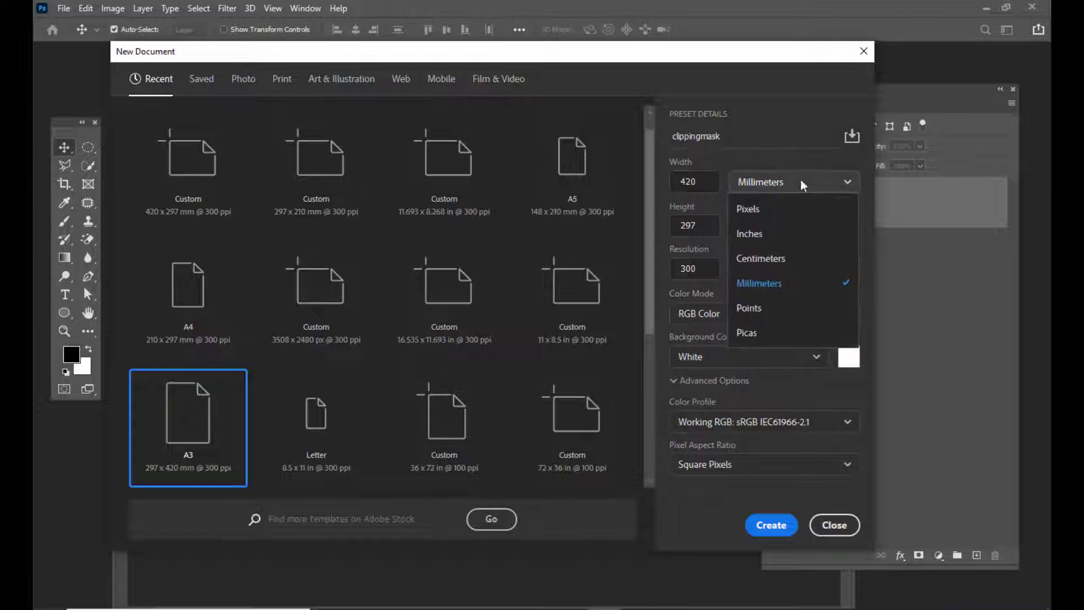
pyautogui.click(755, 236)
pyautogui.moveTo(700, 55); pyautogui.dragTo(686, 54)
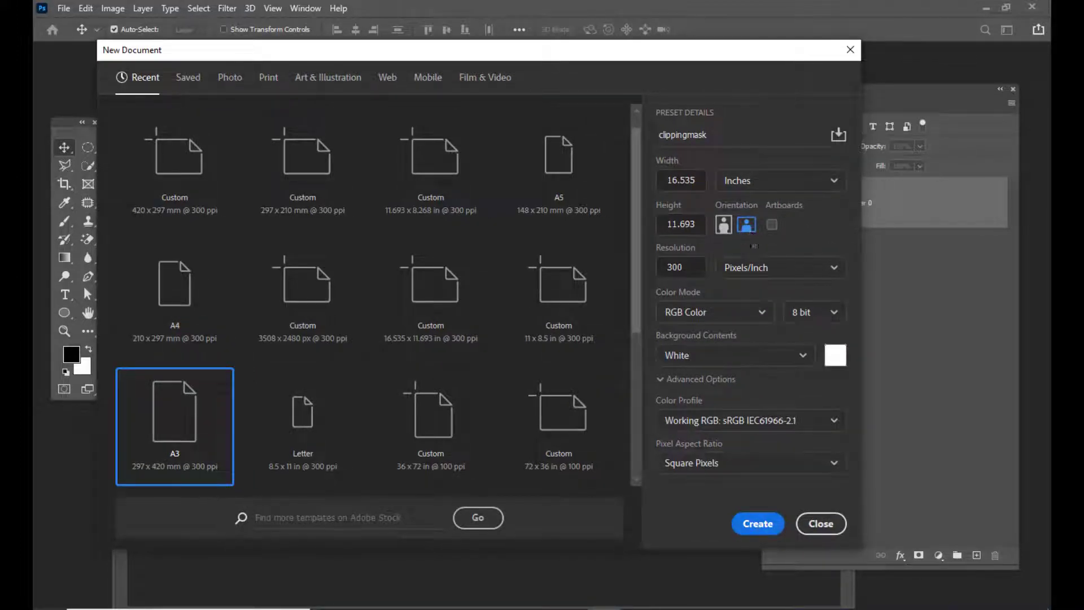
pyautogui.click(757, 523)
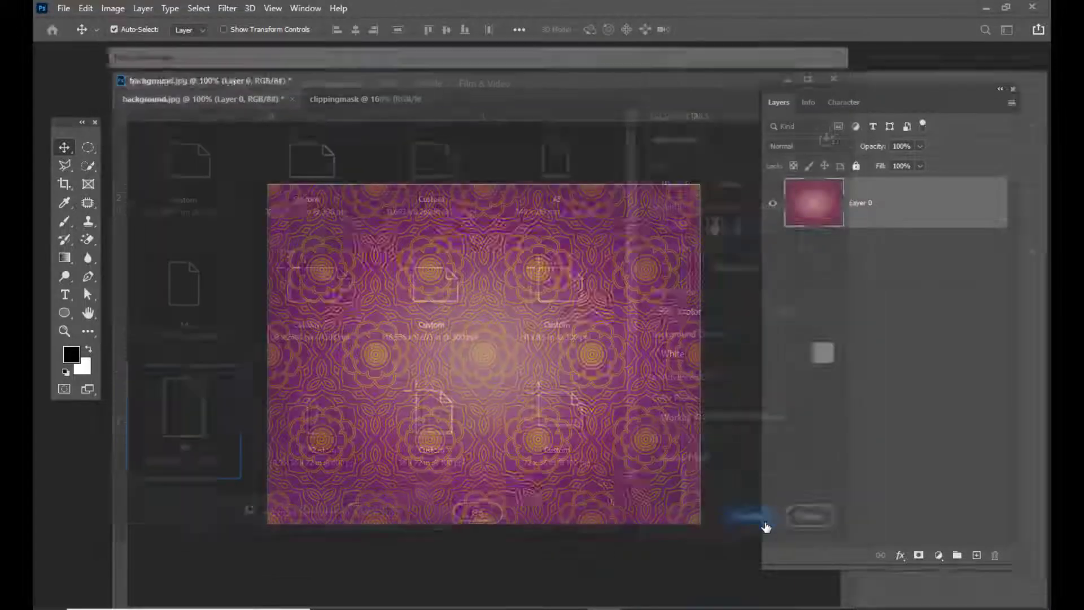
# Step: Enlarge the document window beside the layer list and unlock the white Background layer
pyautogui.moveTo(425, 80); pyautogui.dragTo(426, 52)
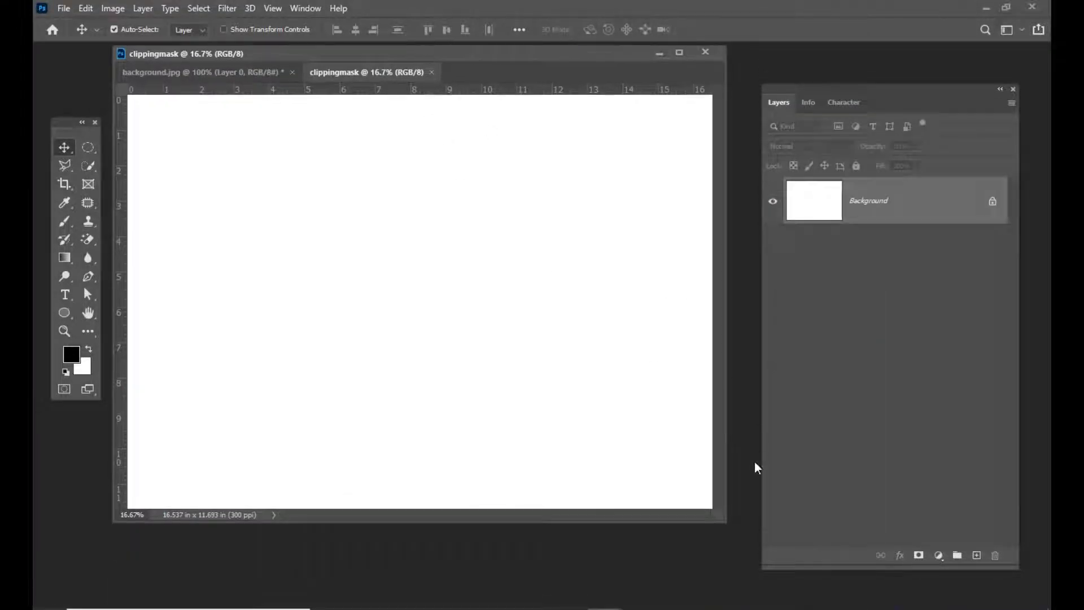
pyautogui.moveTo(717, 517); pyautogui.dragTo(773, 547)
pyautogui.moveTo(418, 54); pyautogui.dragTo(525, 70)
pyautogui.click(992, 201)
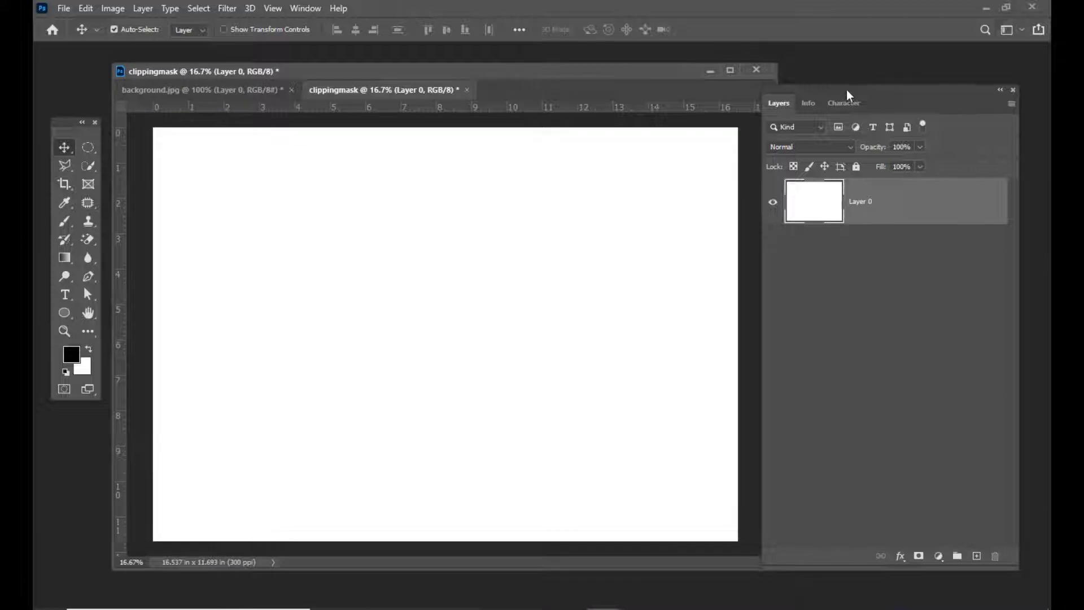
pyautogui.moveTo(846, 90); pyautogui.dragTo(855, 82)
pyautogui.moveTo(470, 73); pyautogui.dragTo(468, 68)
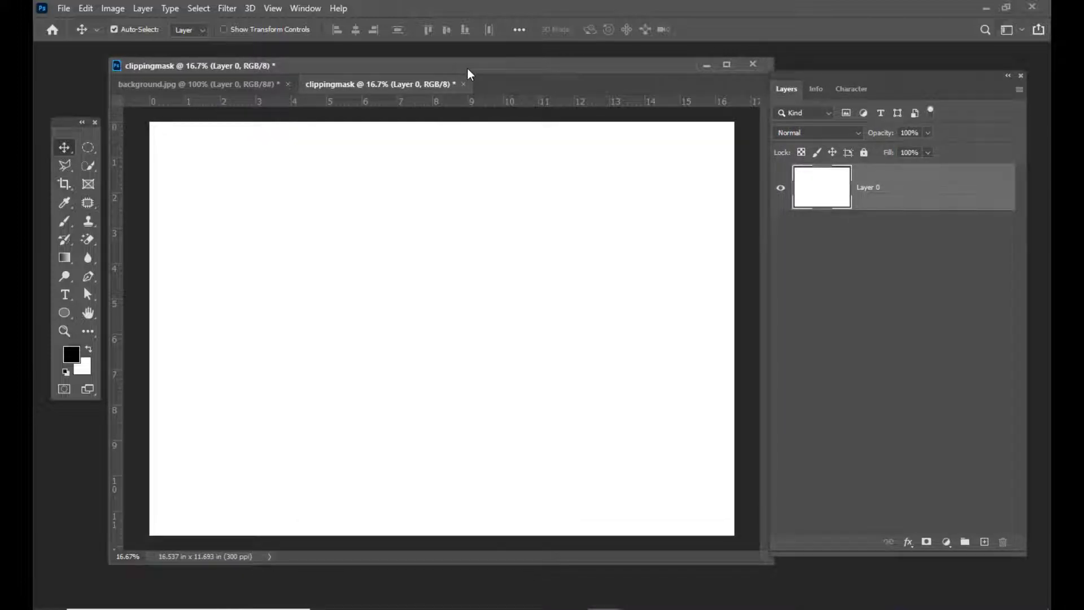
# Step: Open the gradient for editing and recolour its starting colour stop to a light peach-gold
pyautogui.click(65, 257)
pyautogui.moveTo(313, 64); pyautogui.dragTo(332, 71)
pyautogui.click(146, 31)
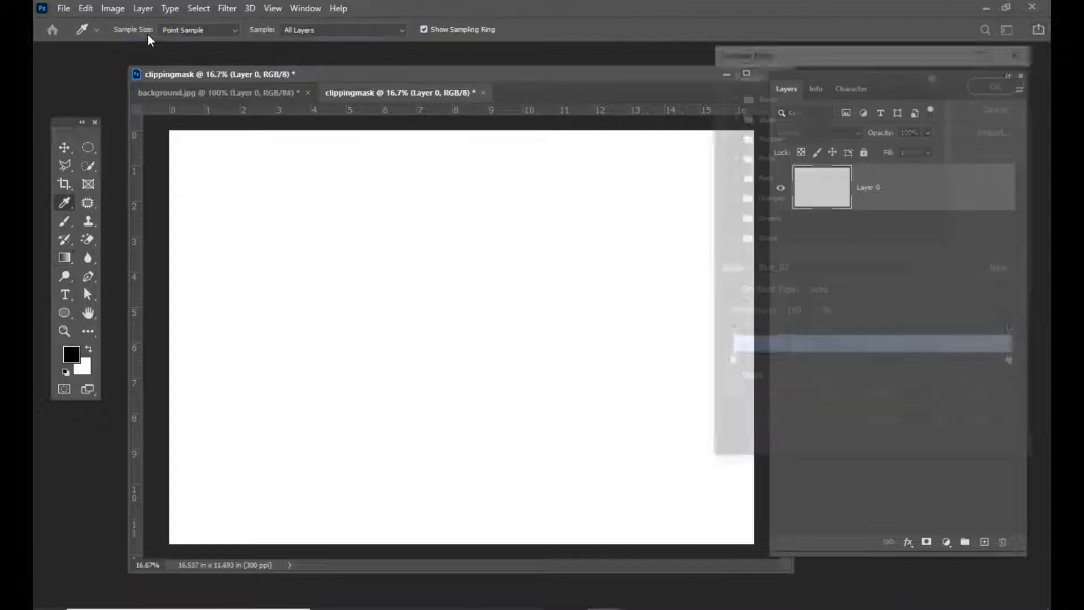
pyautogui.doubleClick(729, 364)
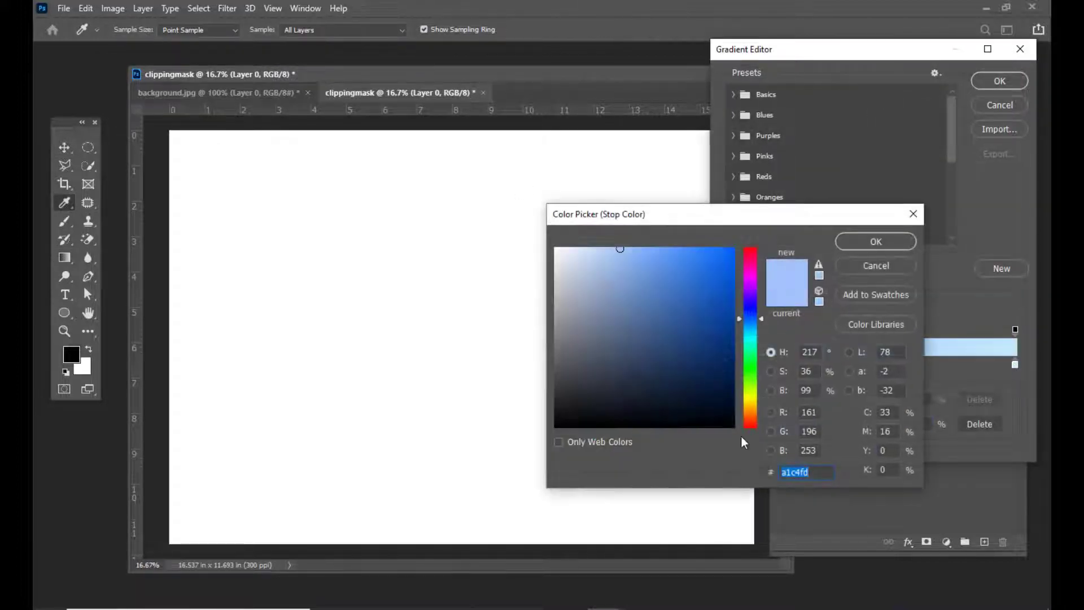
# Step: Set the gradient's ending colour stop to the yellow fae746
pyautogui.click(1016, 364)
pyautogui.doubleClick(1015, 364)
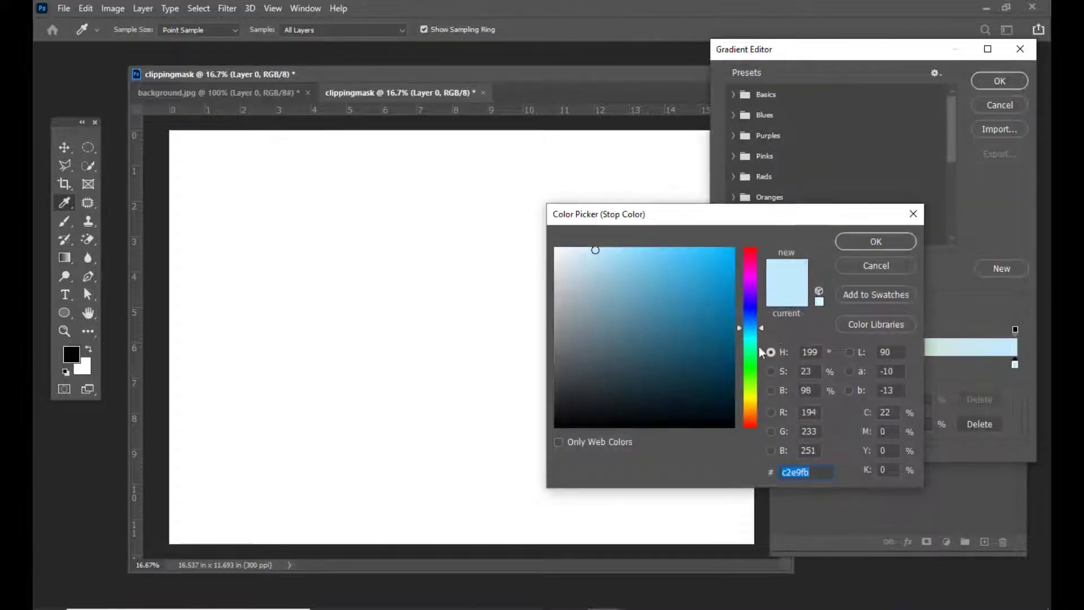
pyautogui.click(747, 399)
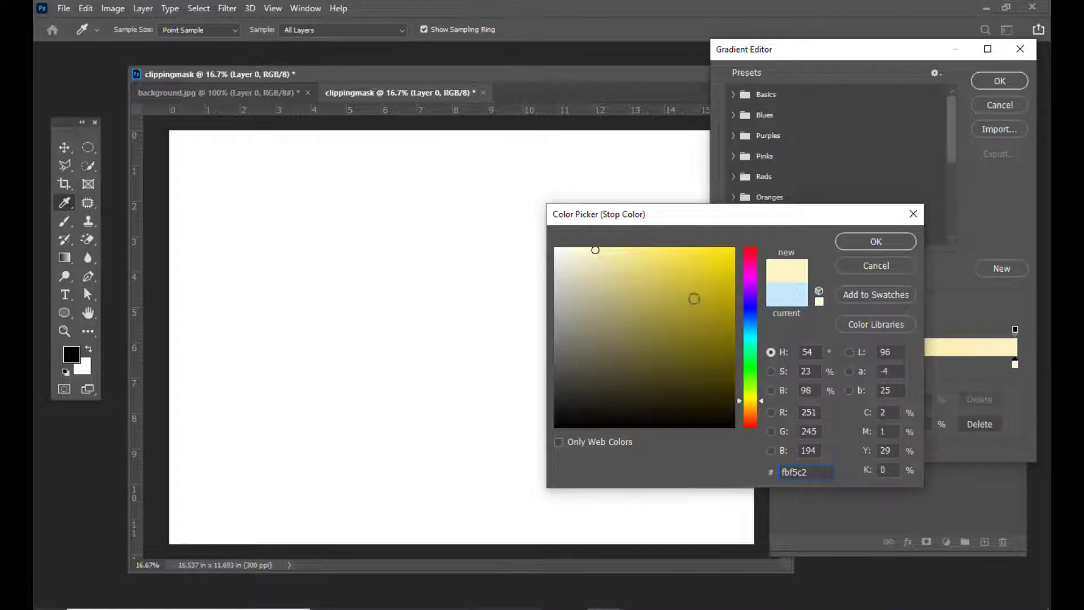
pyautogui.click(684, 250)
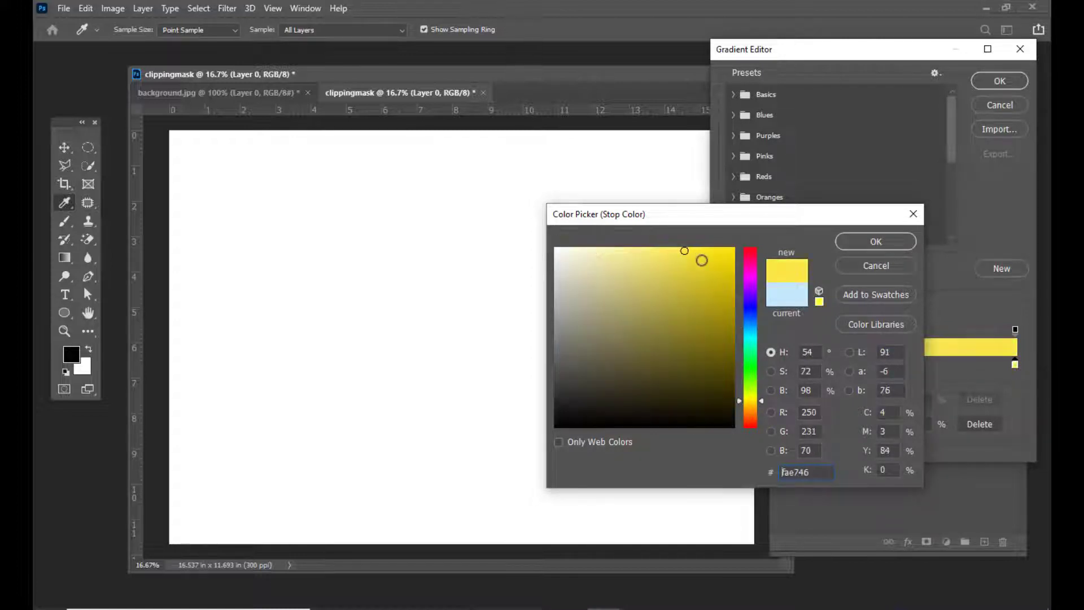
pyautogui.click(851, 237)
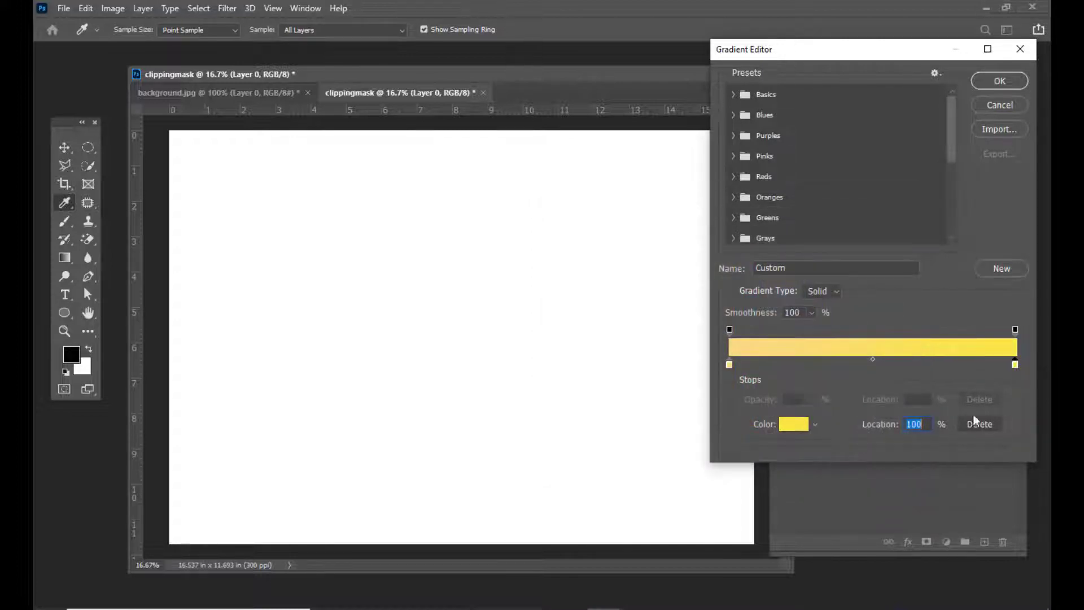
# Step: Change the gradient's ending colour stop to a dark golden brown and accept the gradient
pyautogui.doubleClick(1016, 365)
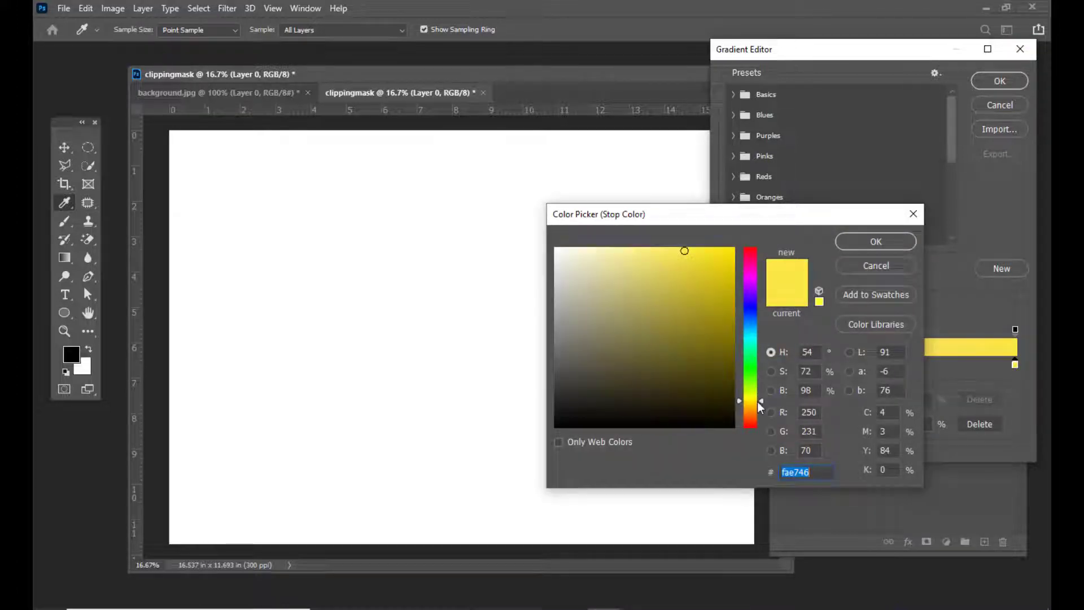
pyautogui.moveTo(762, 401); pyautogui.dragTo(761, 407)
pyautogui.click(718, 299)
pyautogui.click(872, 234)
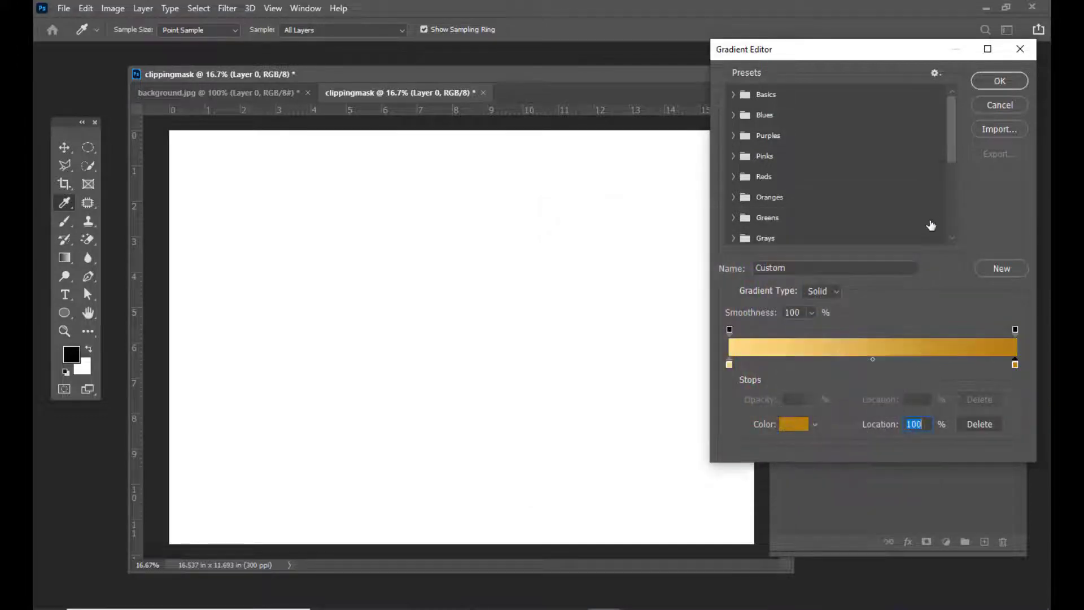
pyautogui.click(1000, 81)
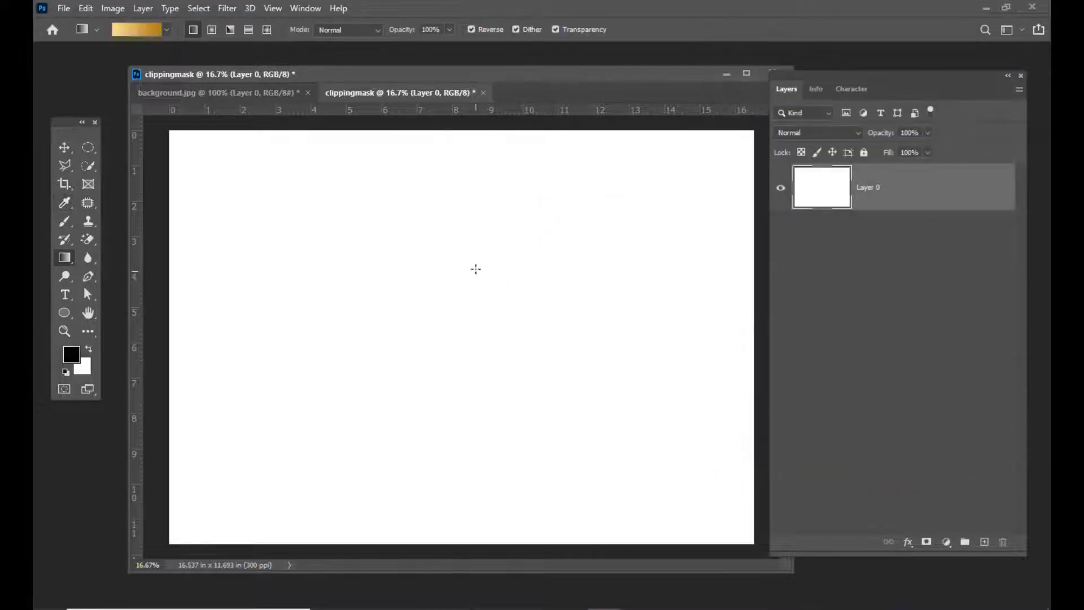
# Step: Fill Layer 0 with the gold gradient as a radial gradient from the canvas centre outward, with Reverse turned off
pyautogui.click(212, 30)
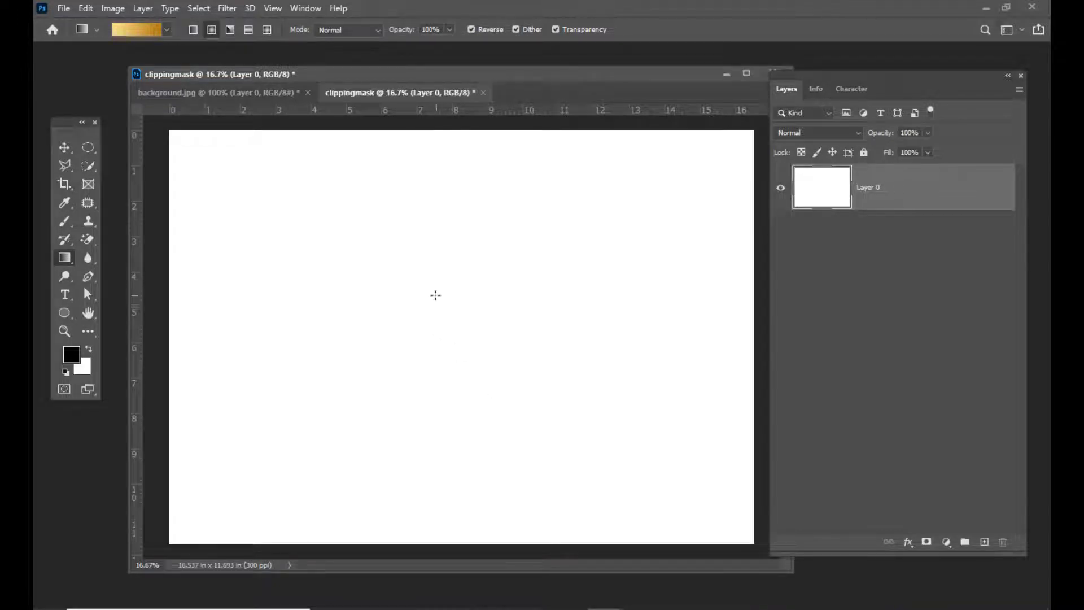
pyautogui.moveTo(434, 305); pyautogui.dragTo(438, 571)
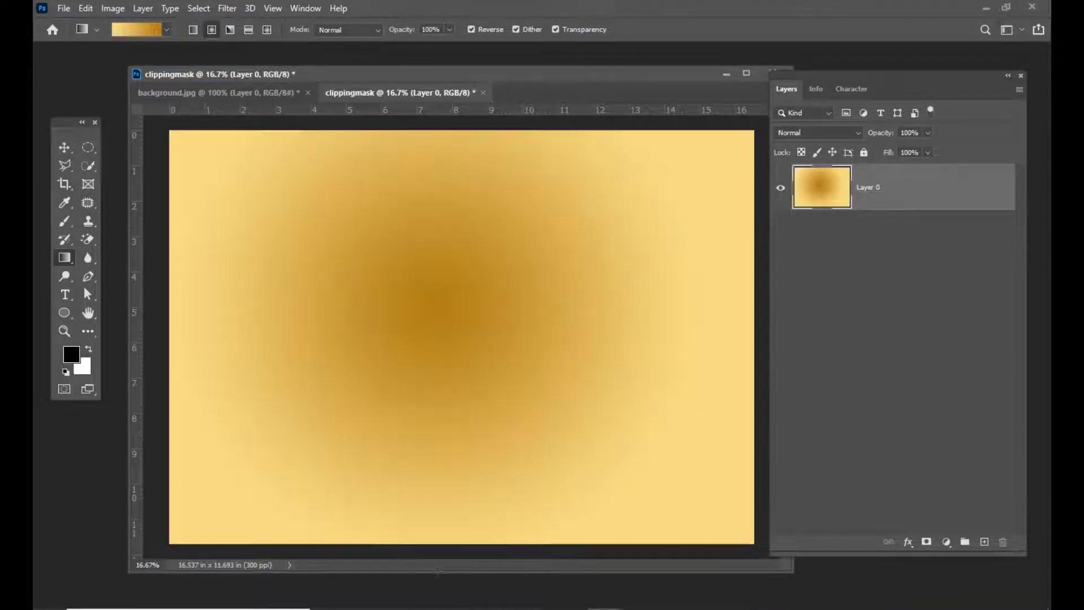
pyautogui.hotkey('ctrl', 'z')
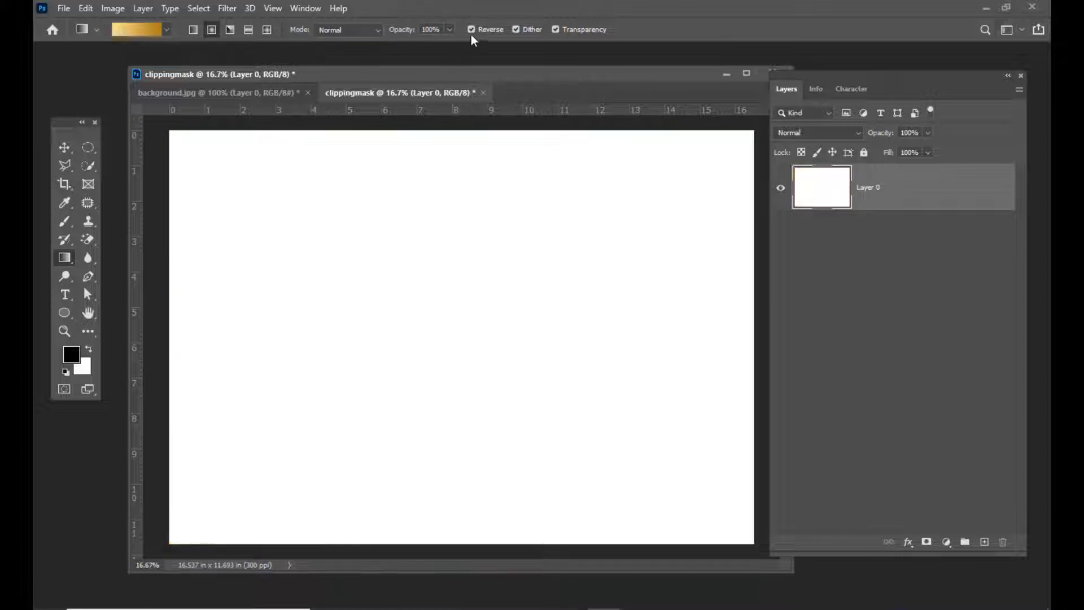
pyautogui.click(471, 29)
pyautogui.moveTo(467, 319); pyautogui.dragTo(466, 584)
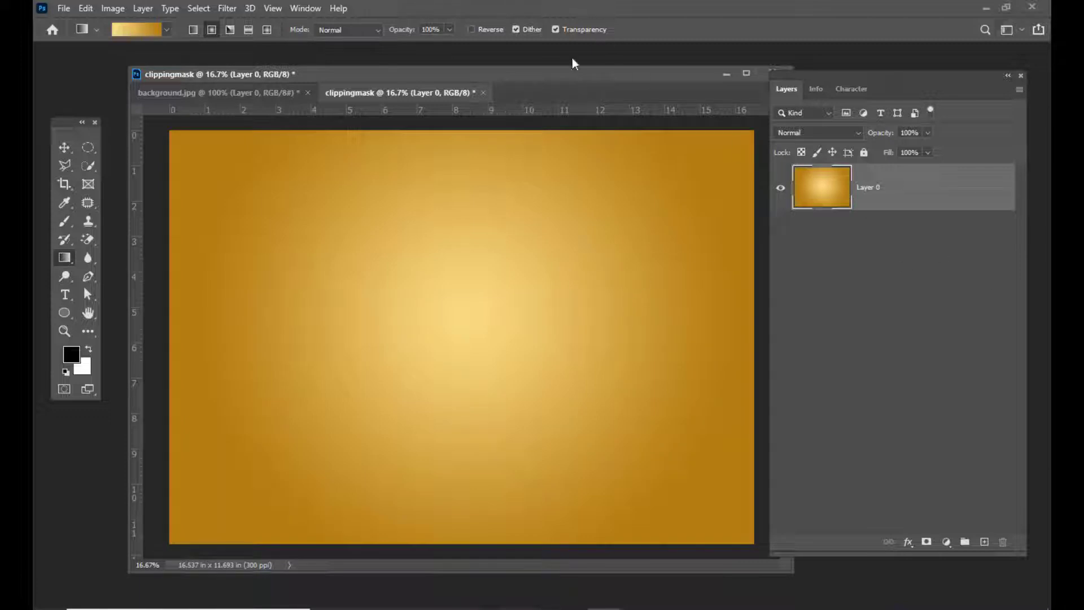
pyautogui.moveTo(555, 74); pyautogui.dragTo(551, 74)
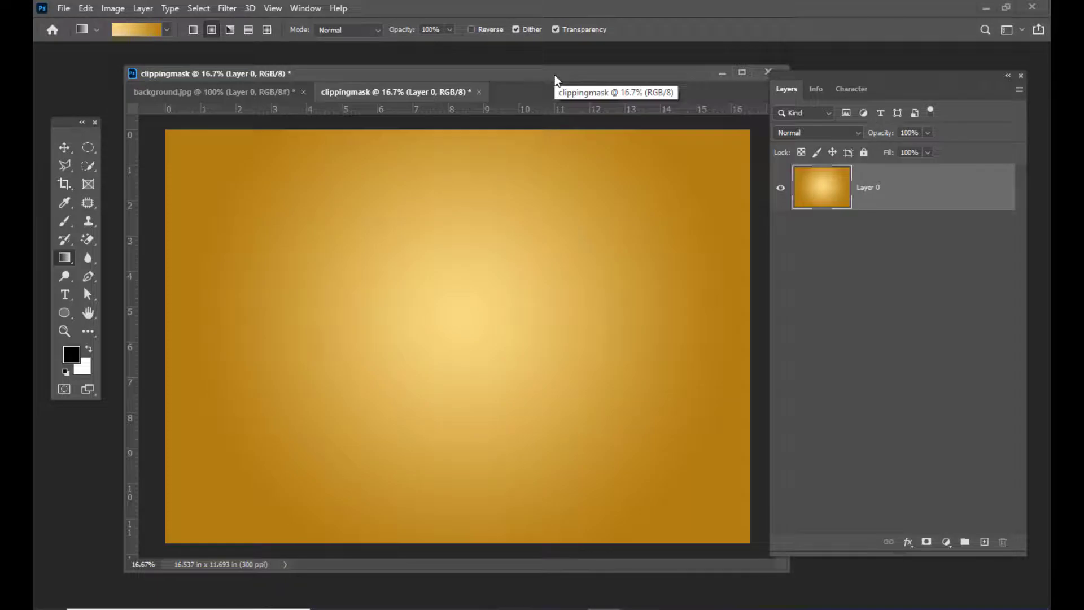
# Step: Open the image girl-2366438_1920 from the girl folder on the Desktop
pyautogui.hotkey('ctrl', 'o')
pyautogui.moveTo(618, 15); pyautogui.dragTo(624, 19)
pyautogui.doubleClick(650, 128)
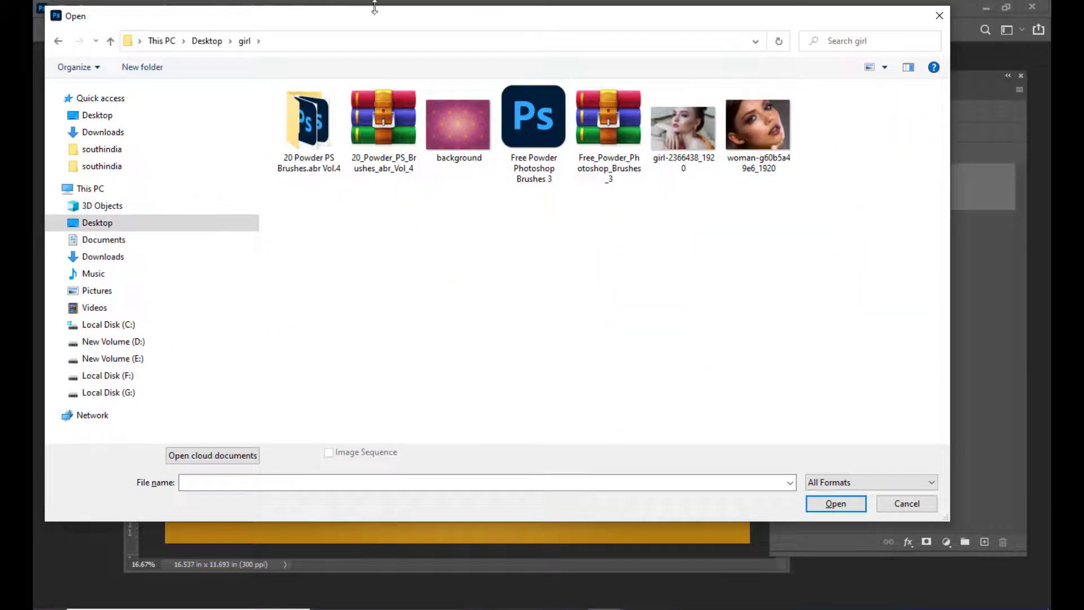
pyautogui.moveTo(357, 13); pyautogui.dragTo(383, 15)
pyautogui.click(709, 129)
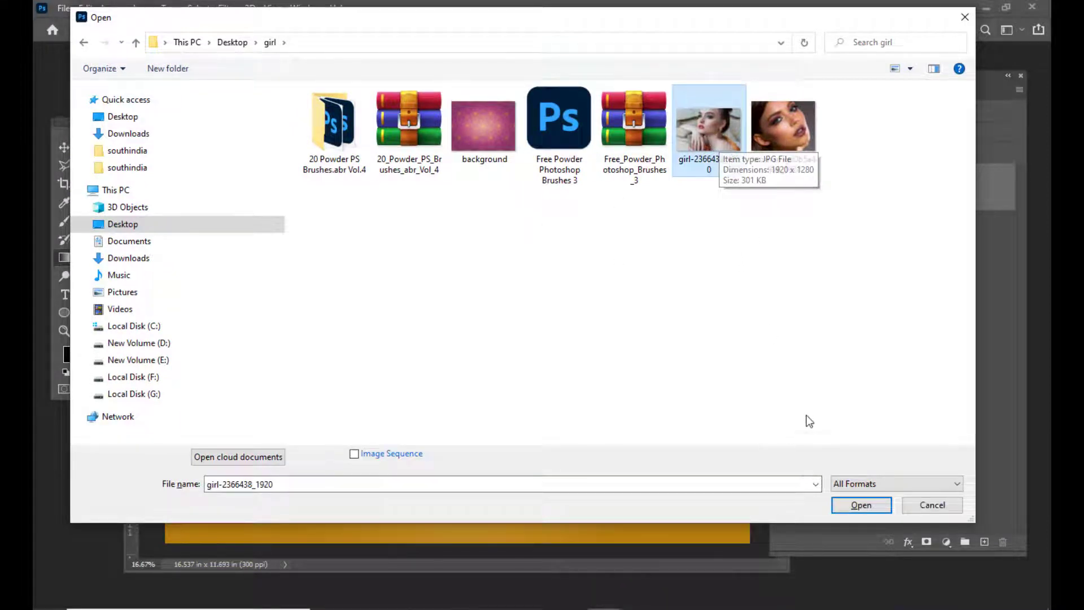
pyautogui.click(859, 512)
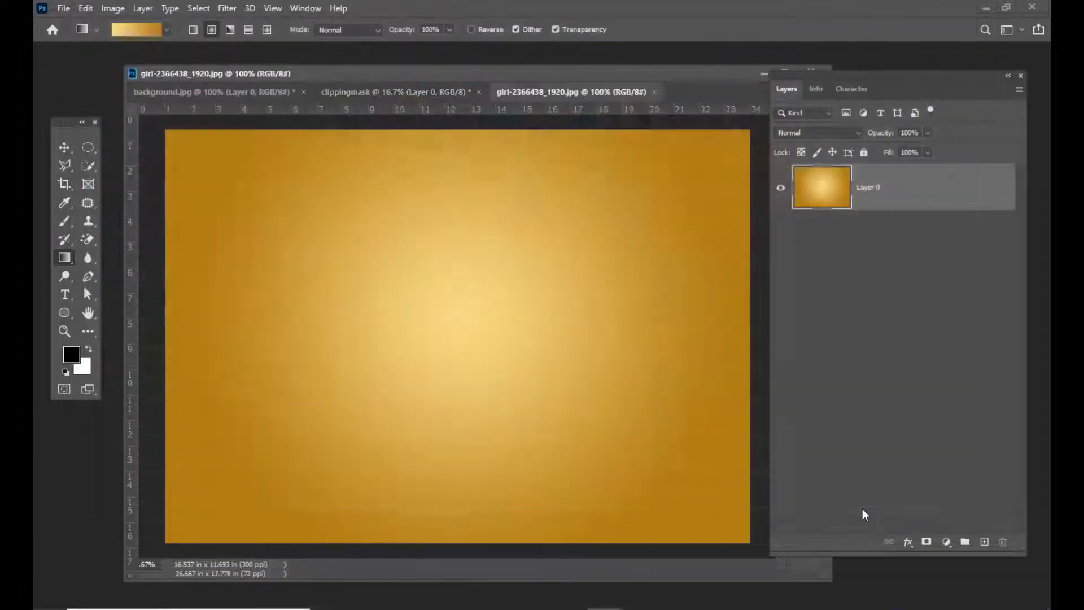
# Step: Copy the woman's photo into the clippingmask document with the Move tool and place it near the canvas centre
pyautogui.click(61, 149)
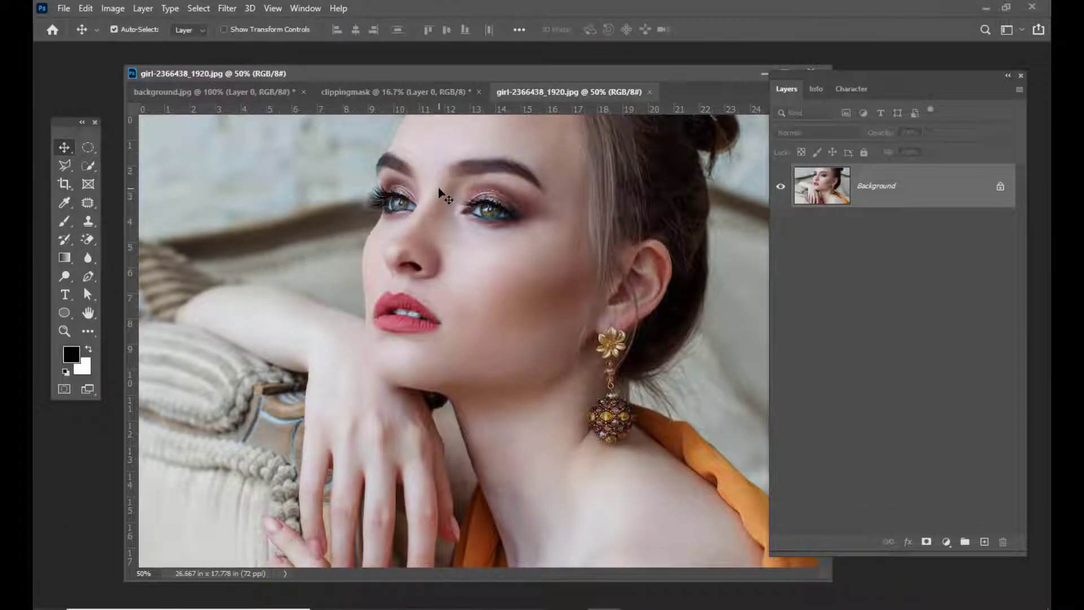
pyautogui.click(213, 93)
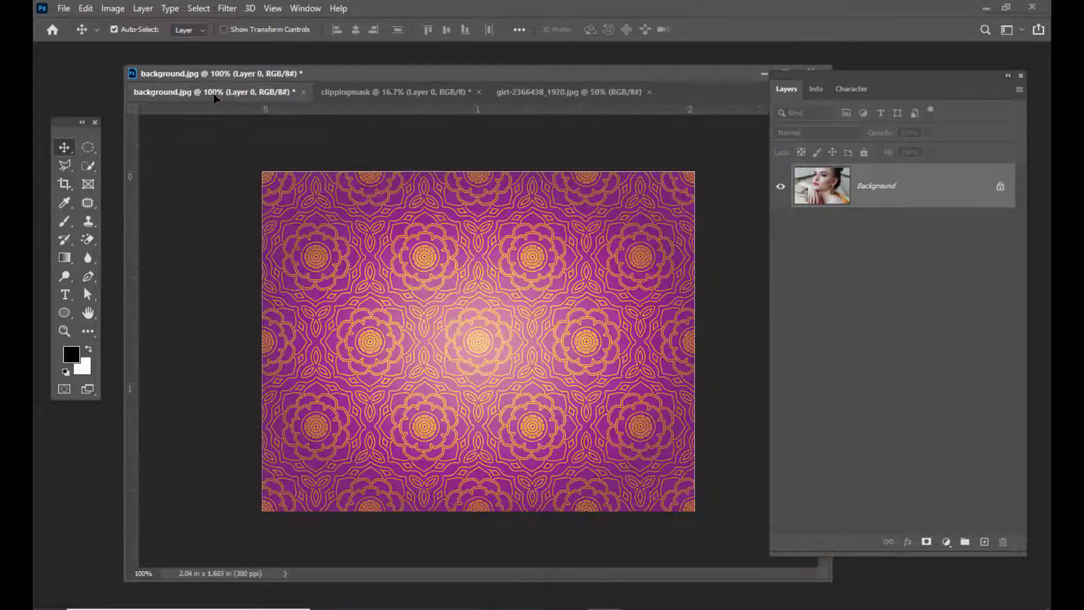
pyautogui.click(371, 94)
pyautogui.moveTo(489, 362); pyautogui.dragTo(489, 361)
pyautogui.moveTo(551, 330)
pyautogui.mouseDown()
pyautogui.moveTo(544, 339)
pyautogui.moveTo(561, 334)
pyautogui.mouseUp()
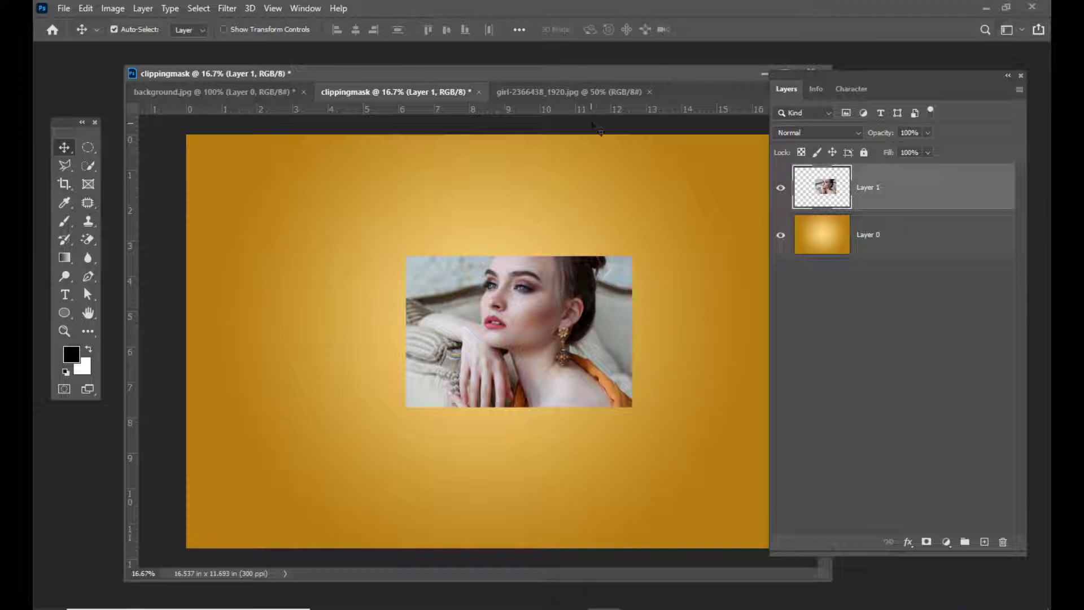
pyautogui.moveTo(614, 70); pyautogui.dragTo(586, 62)
# Step: Scale the photo on Layer 1 up to about 245% so it covers most of the gold canvas
pyautogui.hotkey('ctrl', 't')
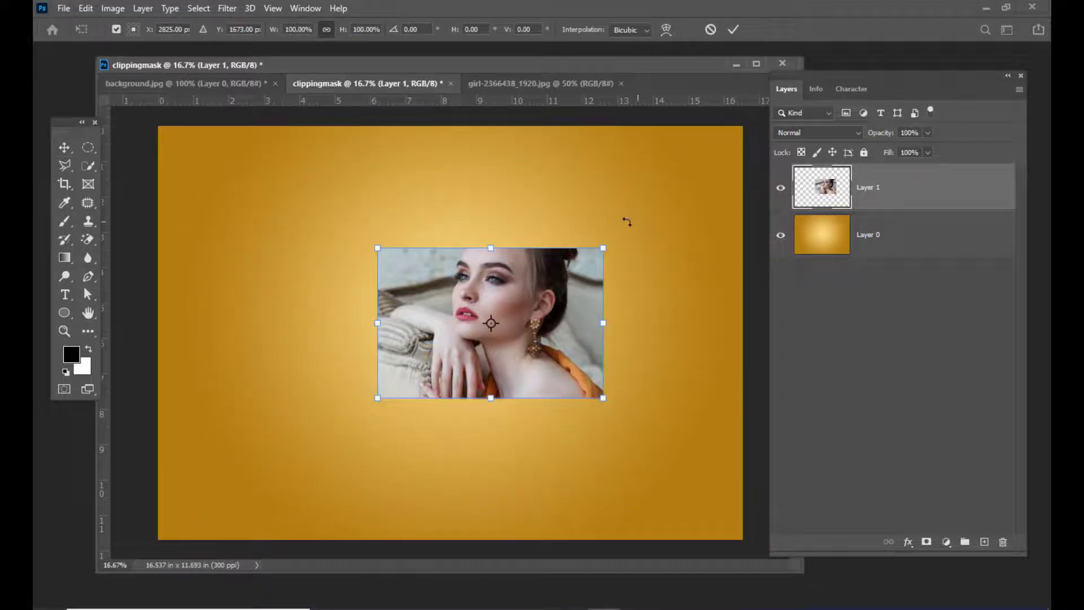
pyautogui.moveTo(606, 244); pyautogui.dragTo(567, 251)
pyautogui.moveTo(709, 157); pyautogui.dragTo(730, 144)
pyautogui.moveTo(678, 201)
pyautogui.mouseDown()
pyautogui.moveTo(659, 198)
pyautogui.moveTo(671, 195)
pyautogui.mouseUp()
pyautogui.moveTo(726, 139); pyautogui.dragTo(729, 135)
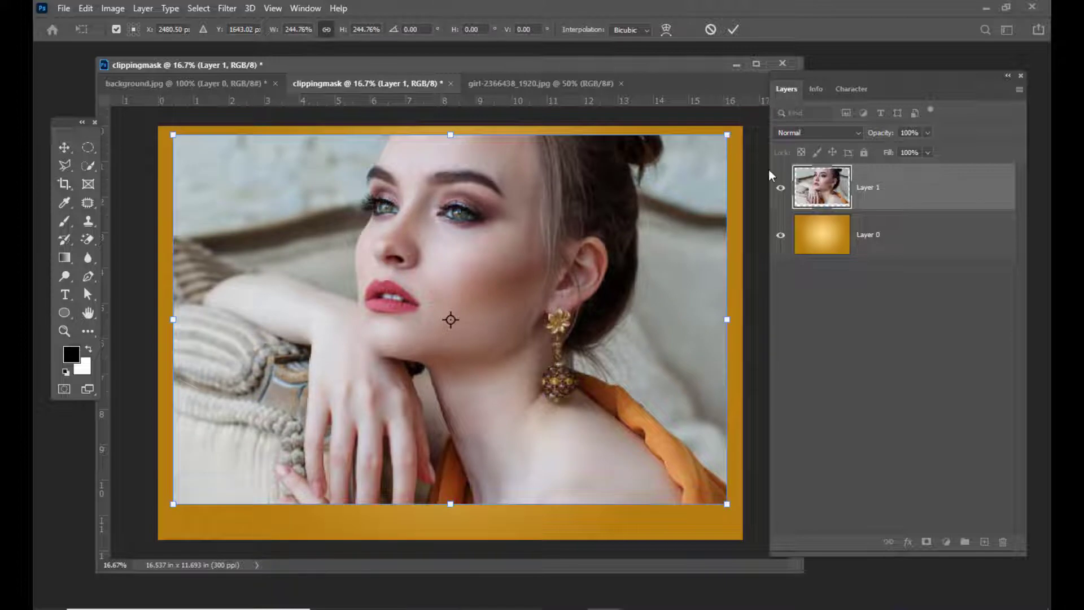
pyautogui.press('Return')
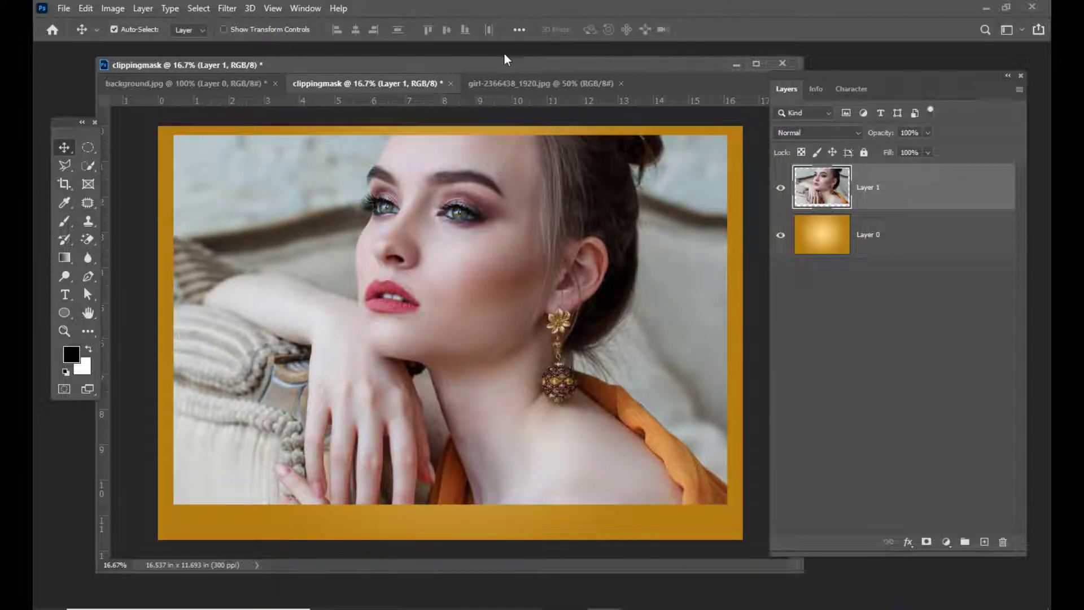
# Step: Add a new empty layer directly above the gold gradient Layer 0, beneath the photo on Layer 1
pyautogui.moveTo(507, 64); pyautogui.dragTo(510, 62)
pyautogui.moveTo(923, 82); pyautogui.dragTo(908, 66)
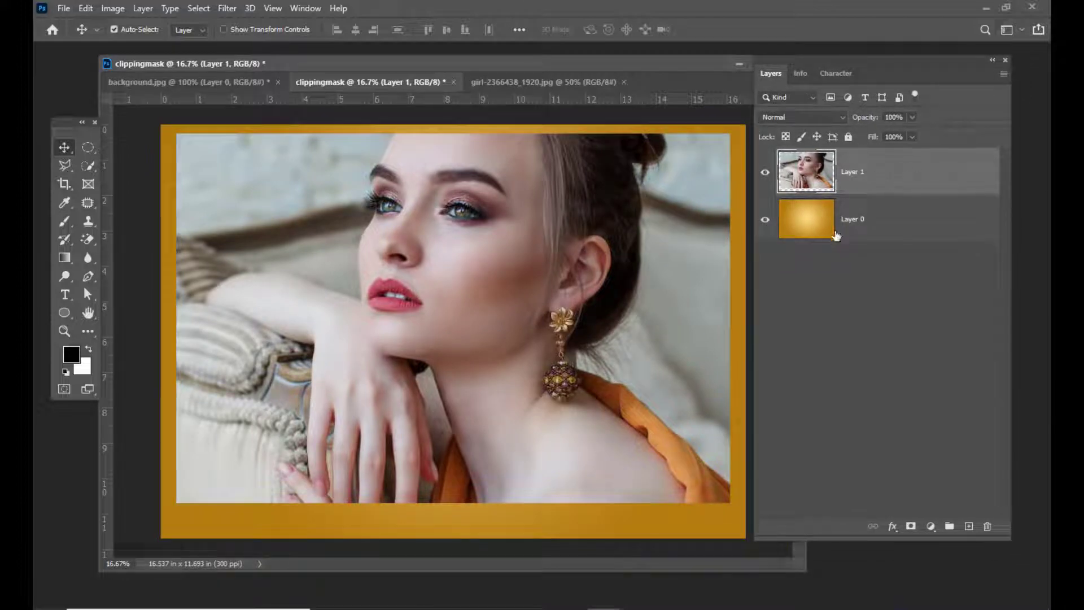
pyautogui.click(878, 219)
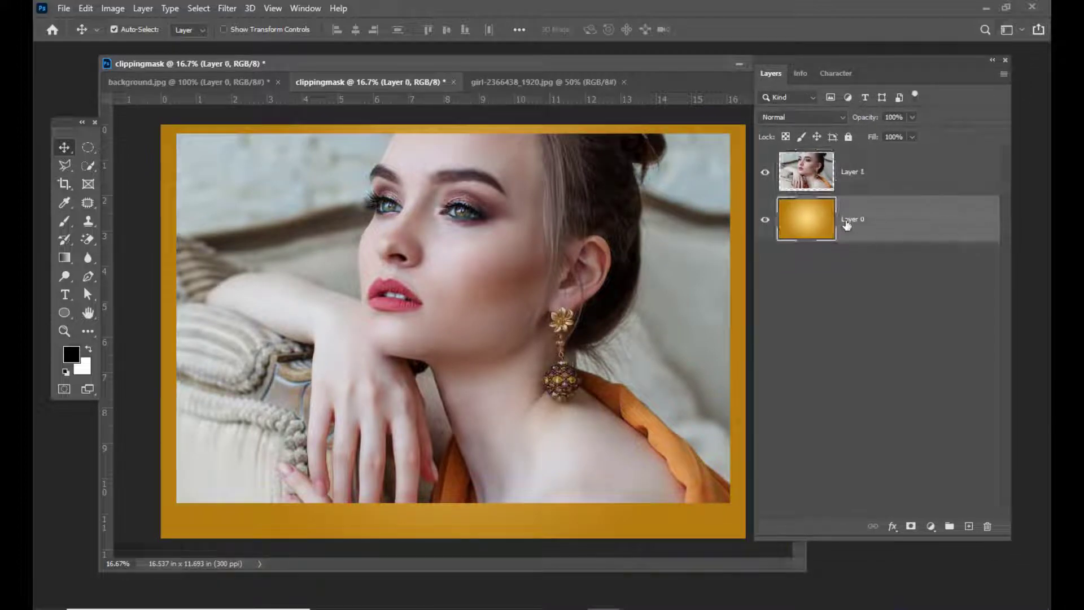
pyautogui.click(887, 165)
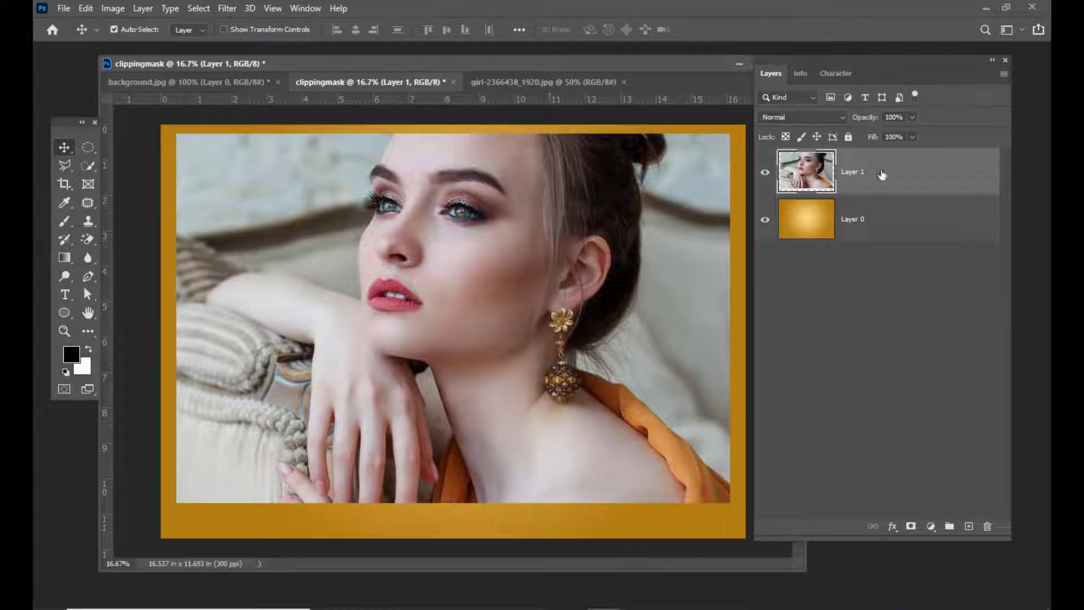
pyautogui.click(901, 223)
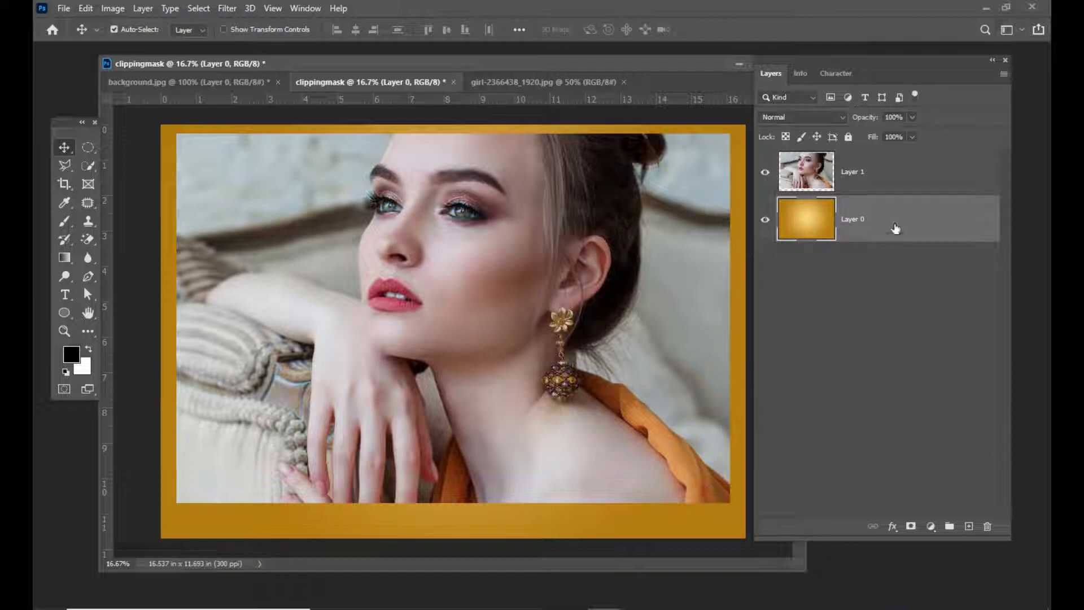
pyautogui.click(968, 526)
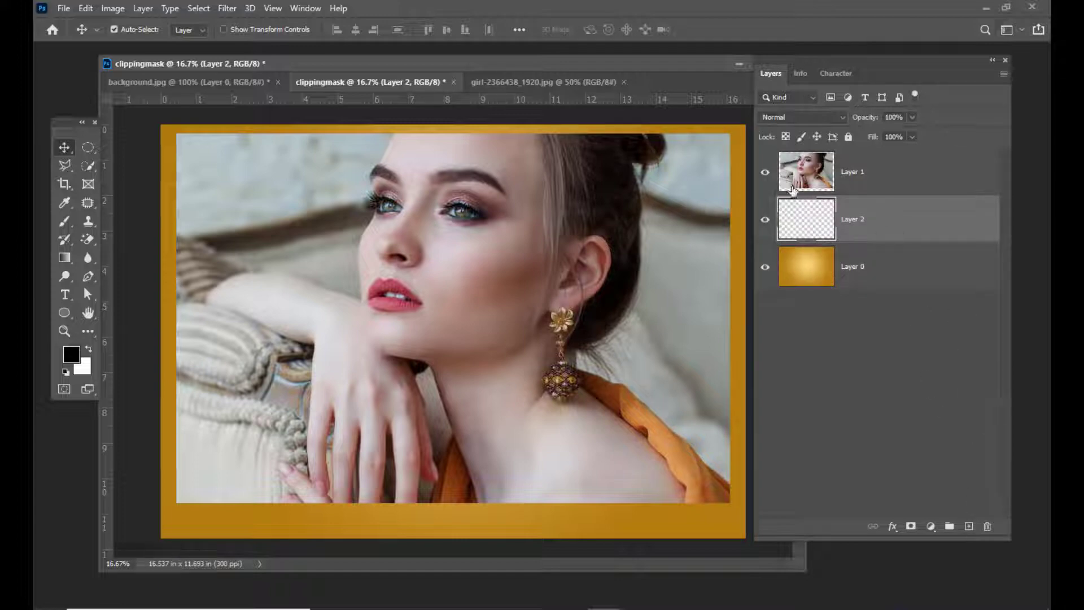
# Step: Create a clipping mask that clips the photo on Layer 1 to the empty Layer 2 below it
pyautogui.moveTo(474, 60); pyautogui.dragTo(470, 67)
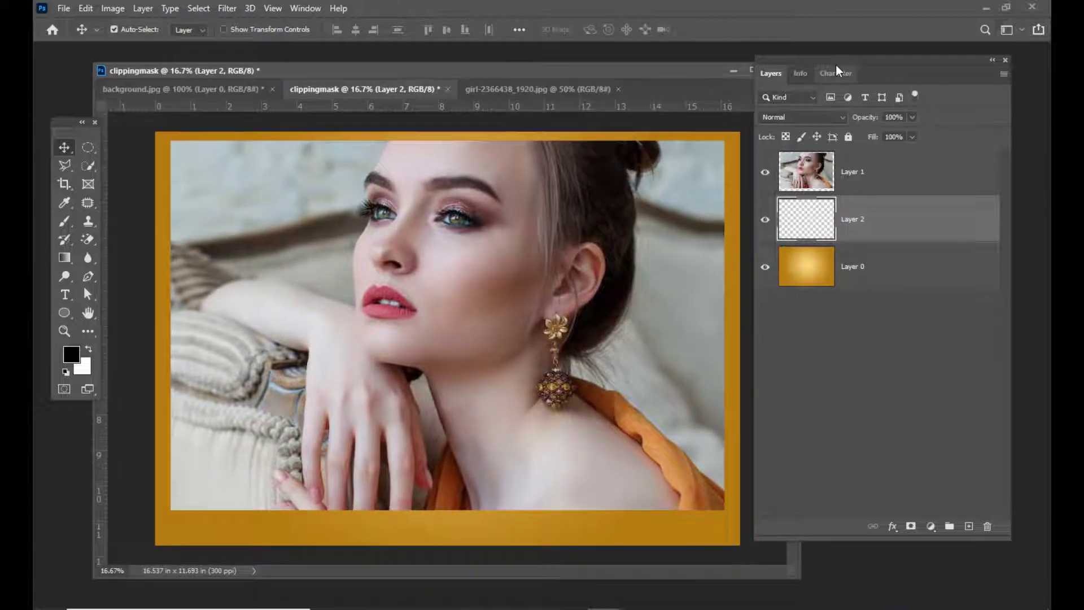
pyautogui.click(858, 171)
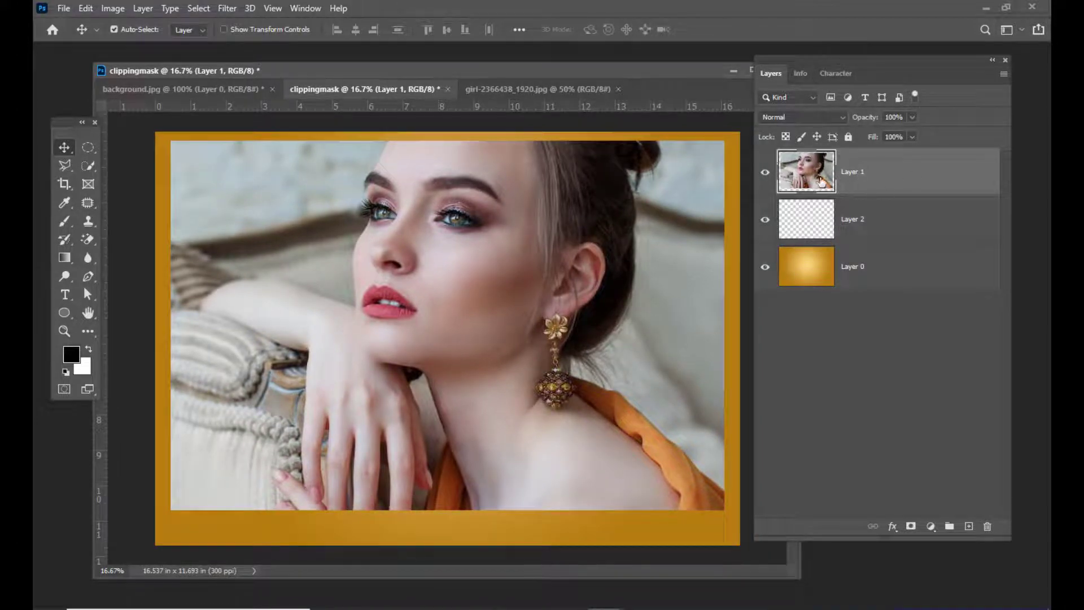
pyautogui.moveTo(876, 57); pyautogui.dragTo(870, 57)
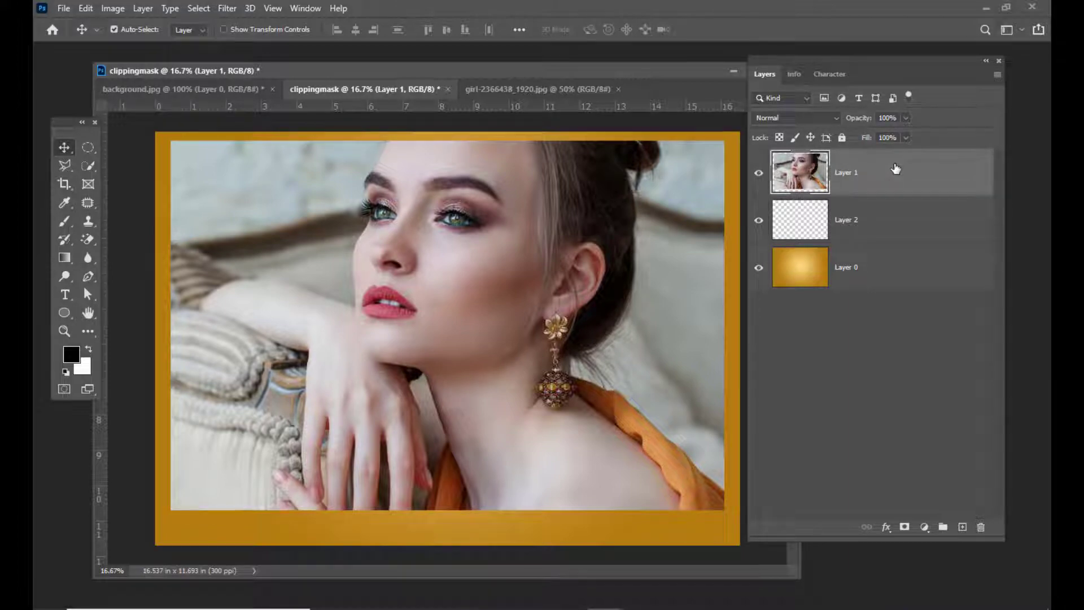
pyautogui.moveTo(822, 58); pyautogui.dragTo(825, 65)
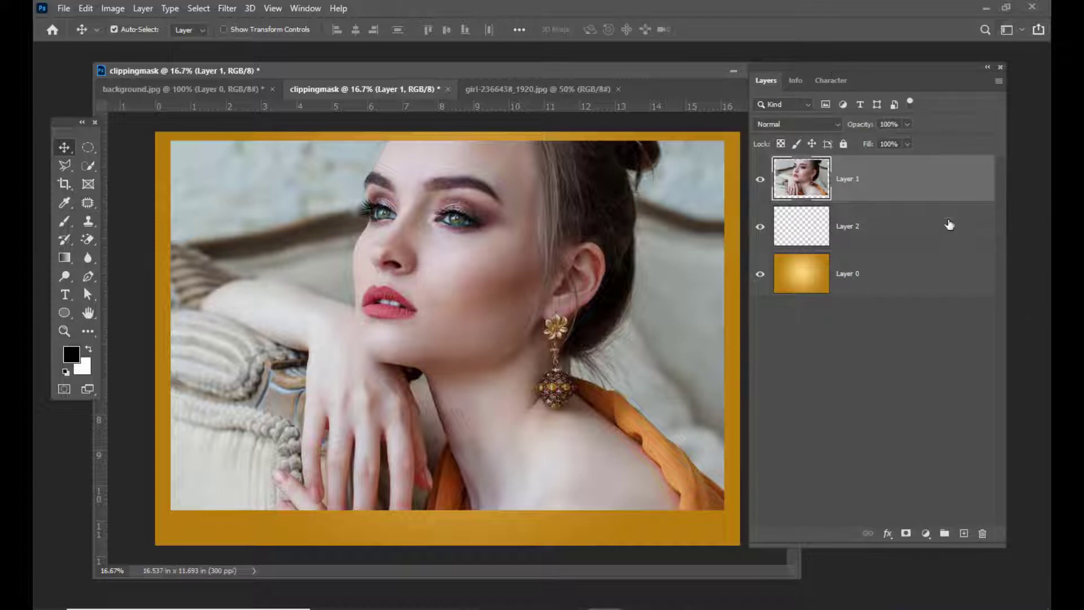
pyautogui.moveTo(842, 66); pyautogui.dragTo(844, 62)
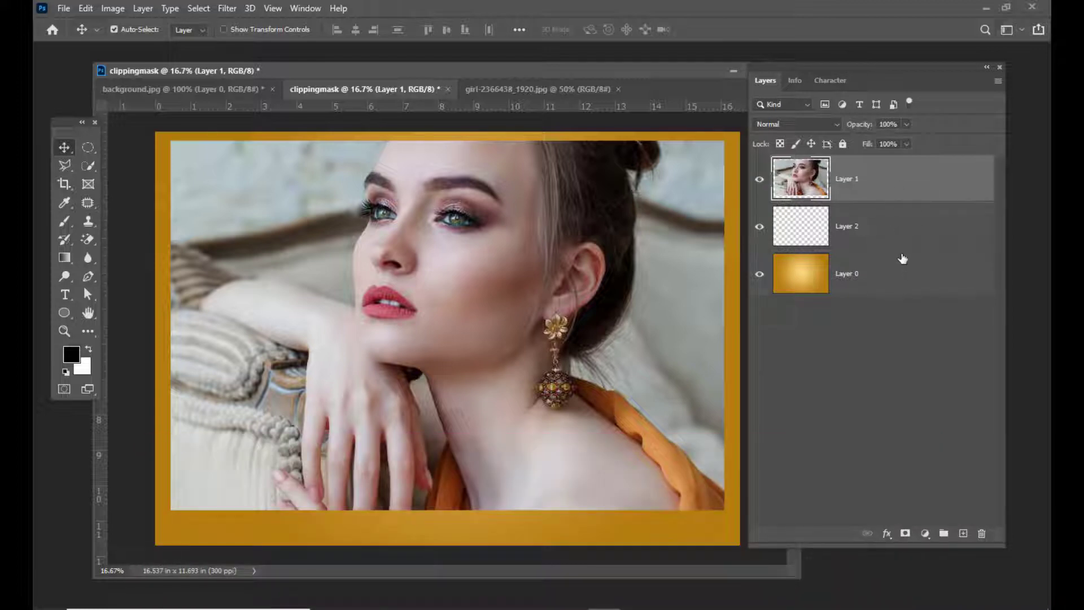
pyautogui.keyDown('alt'); pyautogui.click(916, 201); pyautogui.keyUp('alt')
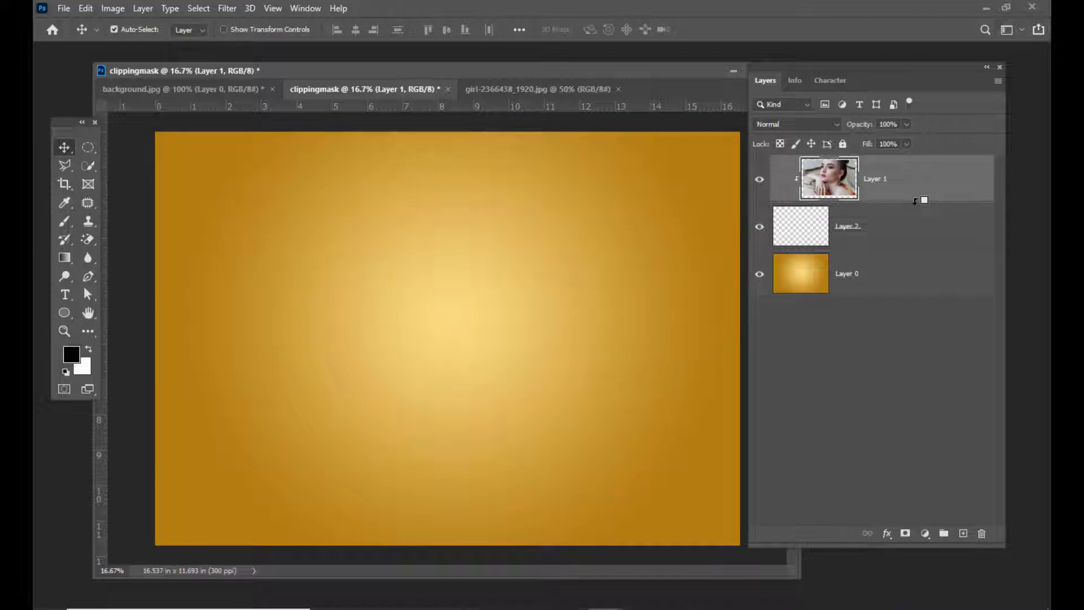
# Step: Select Layer 2 and choose the Stipple 12 pixels brush from the Natural Brushes folder for the Brush tool
pyautogui.click(916, 224)
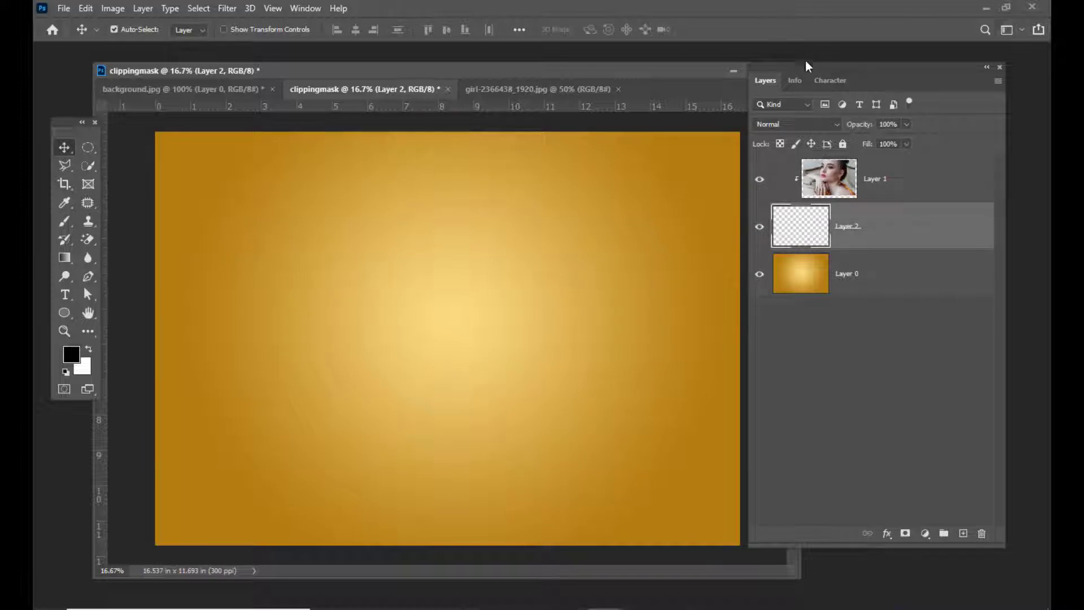
pyautogui.moveTo(806, 64); pyautogui.dragTo(821, 69)
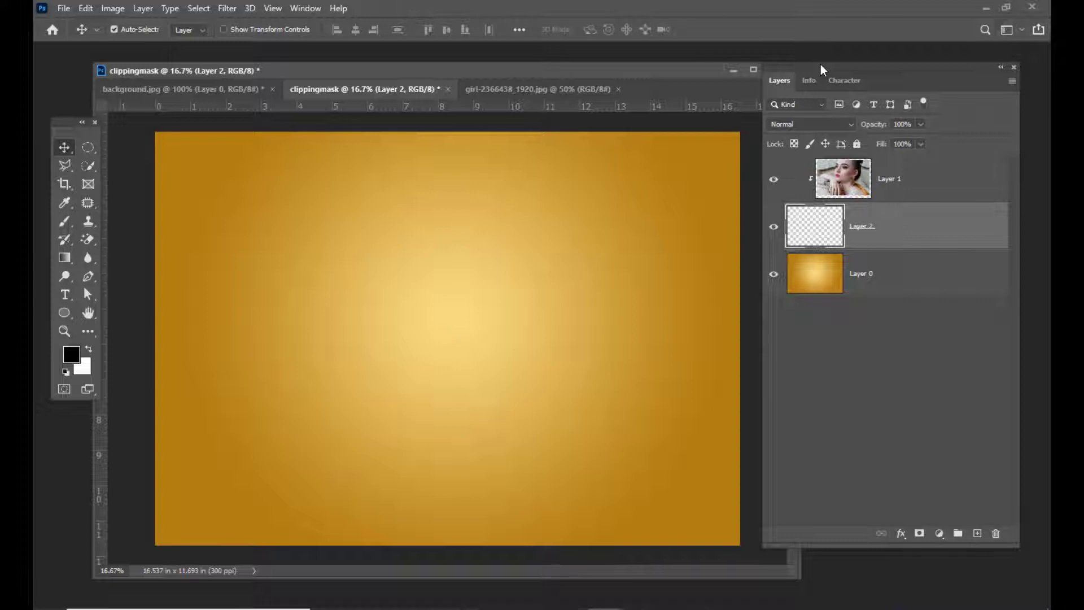
pyautogui.click(64, 221)
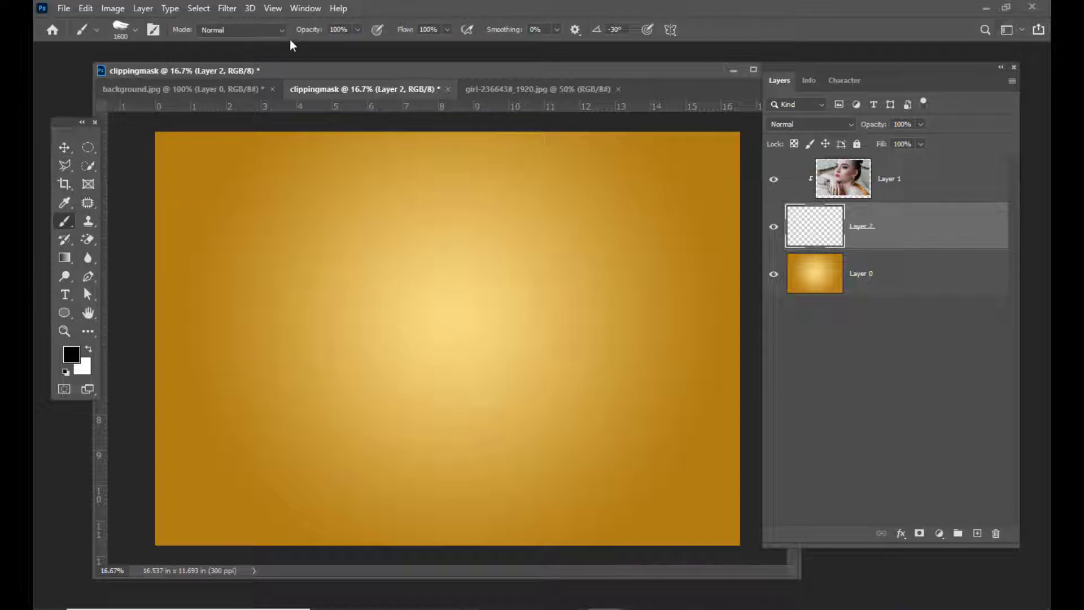
pyautogui.click(122, 28)
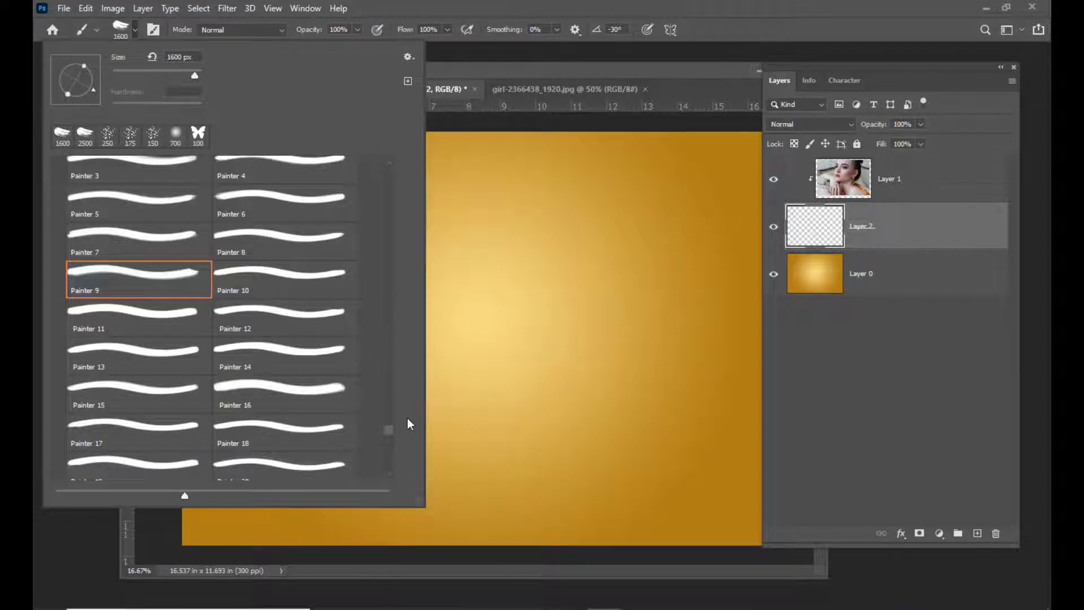
pyautogui.moveTo(388, 429); pyautogui.dragTo(363, 205)
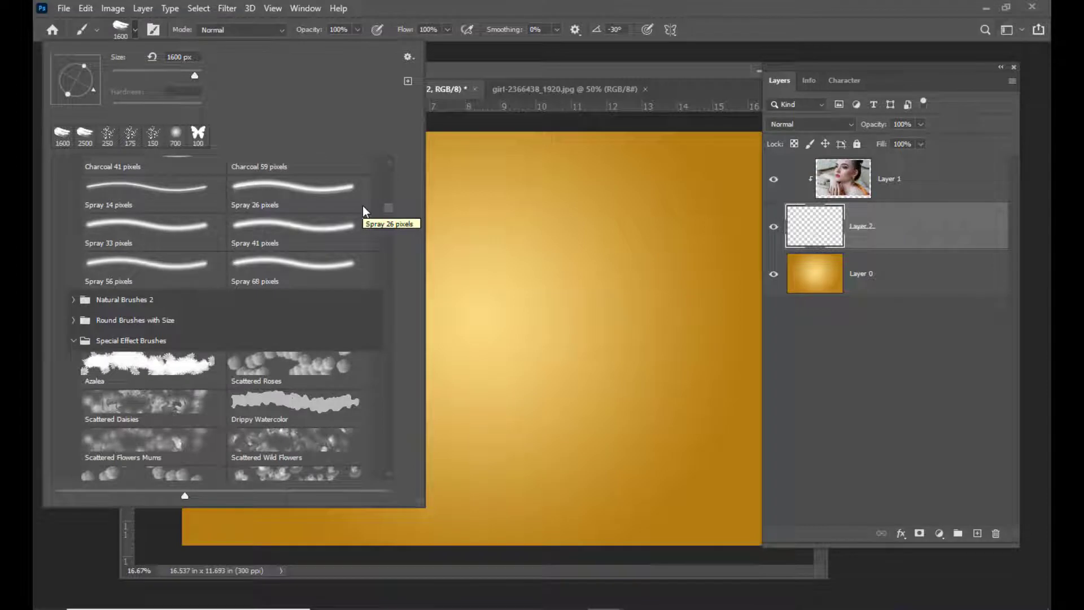
pyautogui.click(73, 300)
pyautogui.scroll(2, 258, 363)
pyautogui.scroll(10, 258, 363)
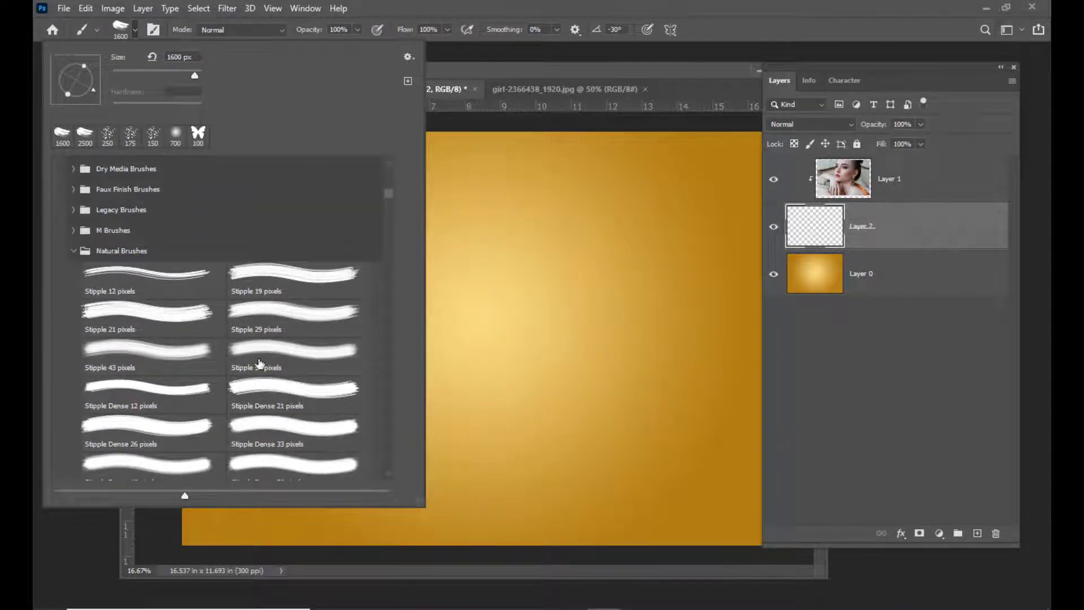
pyautogui.click(140, 277)
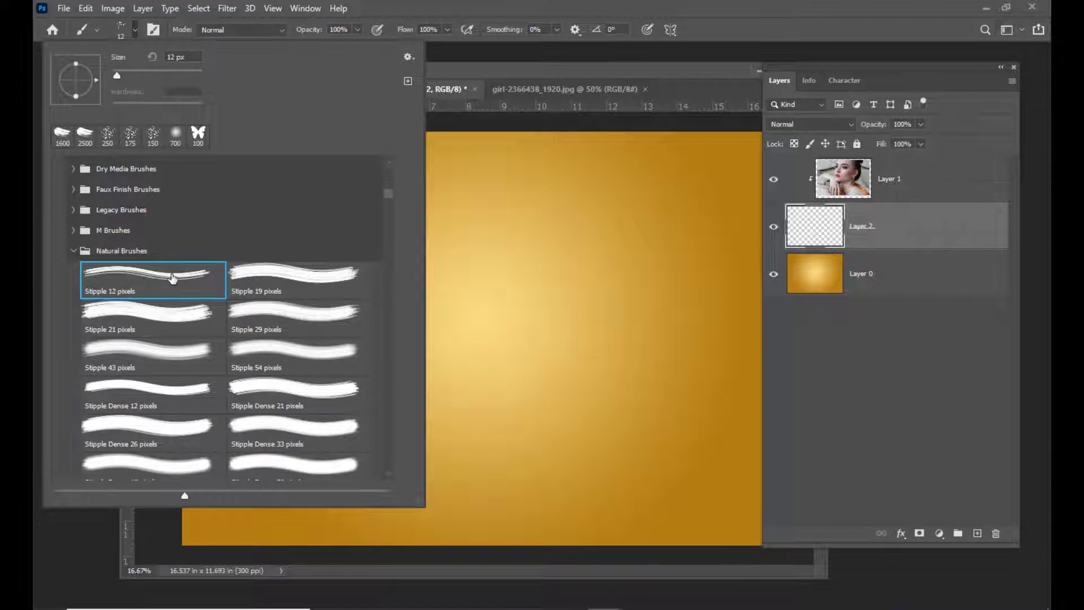
pyautogui.click(428, 304)
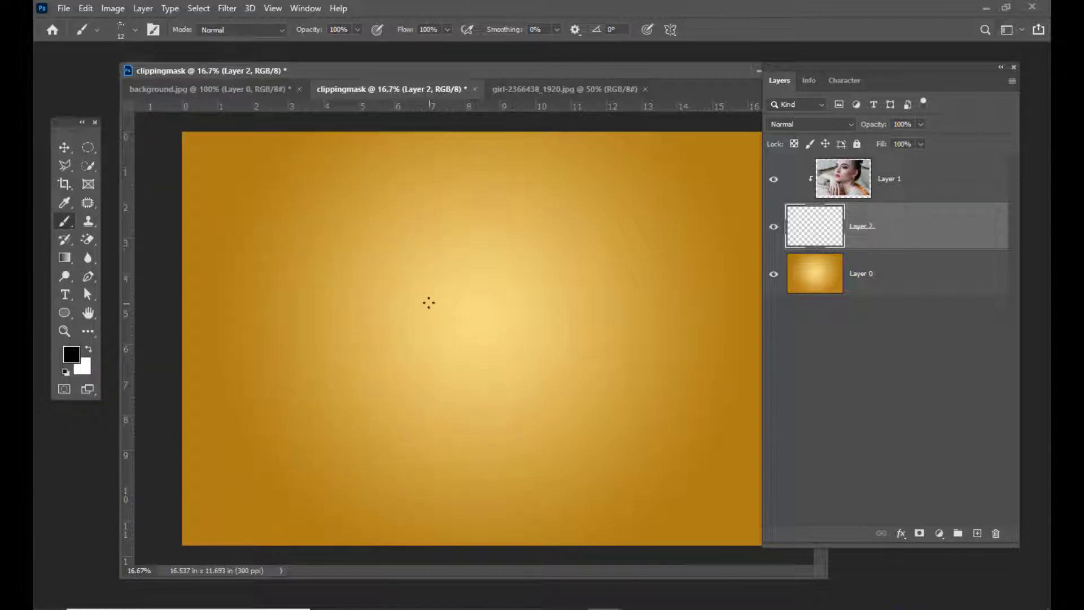
# Step: Set the size of the Stipple brush to 600 px
pyautogui.press(']')
pyautogui.moveTo(434, 76); pyautogui.dragTo(424, 76)
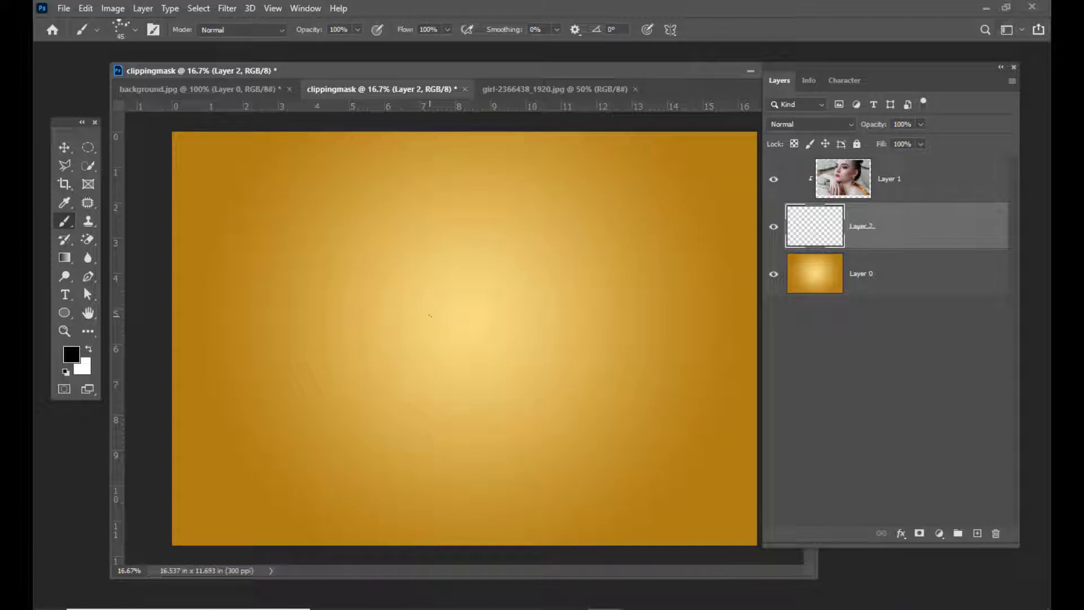
pyautogui.press(']')
pyautogui.press(']')
pyautogui.press(']')
pyautogui.press(']')
pyautogui.press(']')
pyautogui.press(']')
pyautogui.press(']')
pyautogui.press(']')
pyautogui.press(']')
pyautogui.press(']')
pyautogui.press(']')
pyautogui.press(']')
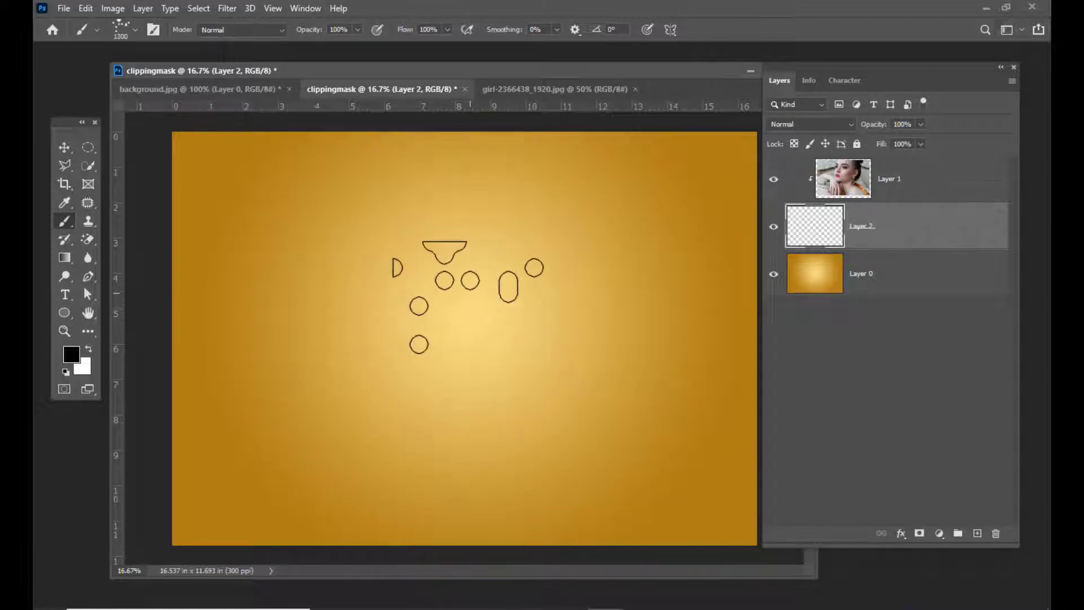
pyautogui.press('[')
pyautogui.press('[')
pyautogui.press('[')
pyautogui.press('[')
pyautogui.press('[')
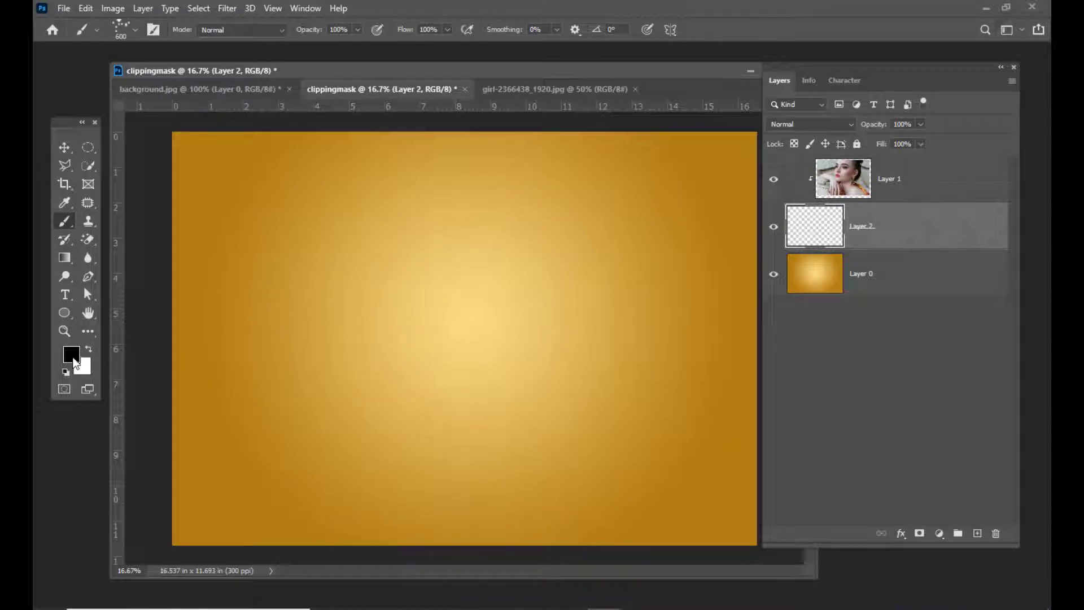
# Step: Paint diagonal black strokes on Layer 2 across the woman's face, hair and the area beside her chin
pyautogui.moveTo(443, 278)
pyautogui.mouseDown()
pyautogui.moveTo(607, 204)
pyautogui.moveTo(475, 284)
pyautogui.moveTo(643, 205)
pyautogui.moveTo(426, 334)
pyautogui.moveTo(648, 230)
pyautogui.moveTo(525, 329)
pyautogui.moveTo(473, 354)
pyautogui.moveTo(677, 242)
pyautogui.moveTo(399, 266)
pyautogui.moveTo(577, 178)
pyautogui.moveTo(394, 274)
pyautogui.moveTo(551, 170)
pyautogui.mouseUp()
pyautogui.moveTo(497, 192)
pyautogui.mouseDown()
pyautogui.moveTo(556, 181)
pyautogui.moveTo(505, 291)
pyautogui.moveTo(412, 401)
pyautogui.moveTo(399, 351)
pyautogui.moveTo(567, 316)
pyautogui.moveTo(756, 336)
pyautogui.mouseUp()
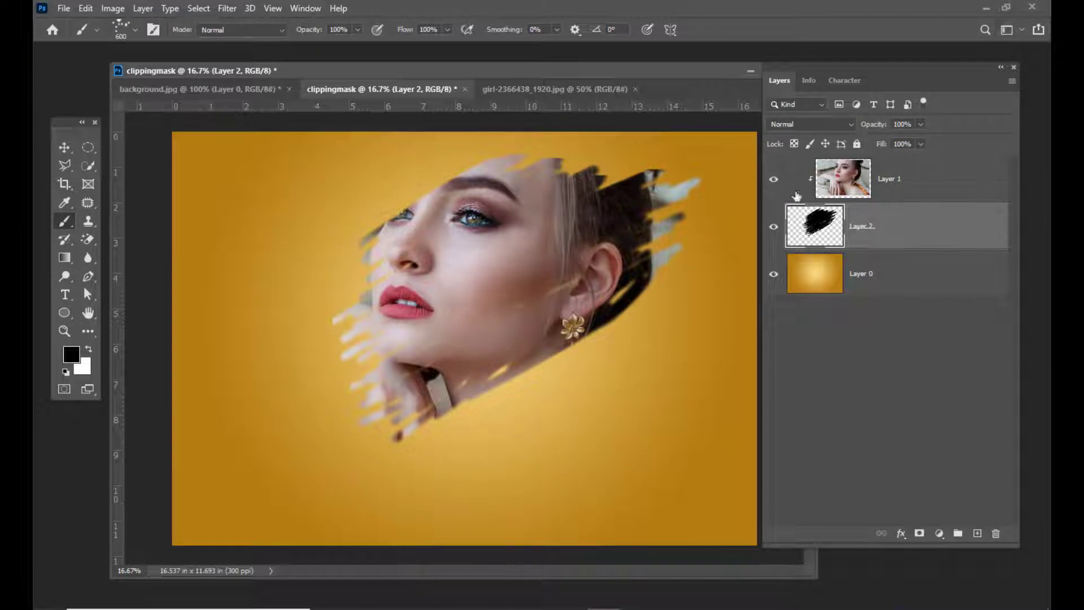
pyautogui.moveTo(449, 167)
pyautogui.mouseDown()
pyautogui.moveTo(377, 230)
pyautogui.moveTo(456, 181)
pyautogui.moveTo(409, 195)
pyautogui.mouseUp()
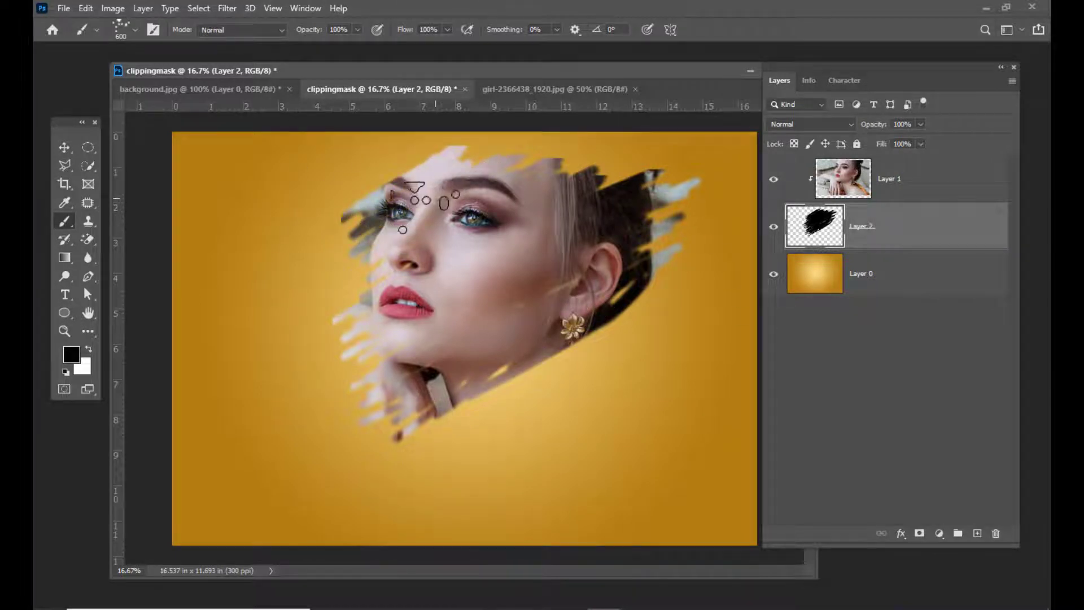
pyautogui.moveTo(418, 260)
pyautogui.mouseDown()
pyautogui.moveTo(329, 316)
pyautogui.moveTo(406, 268)
pyautogui.mouseUp()
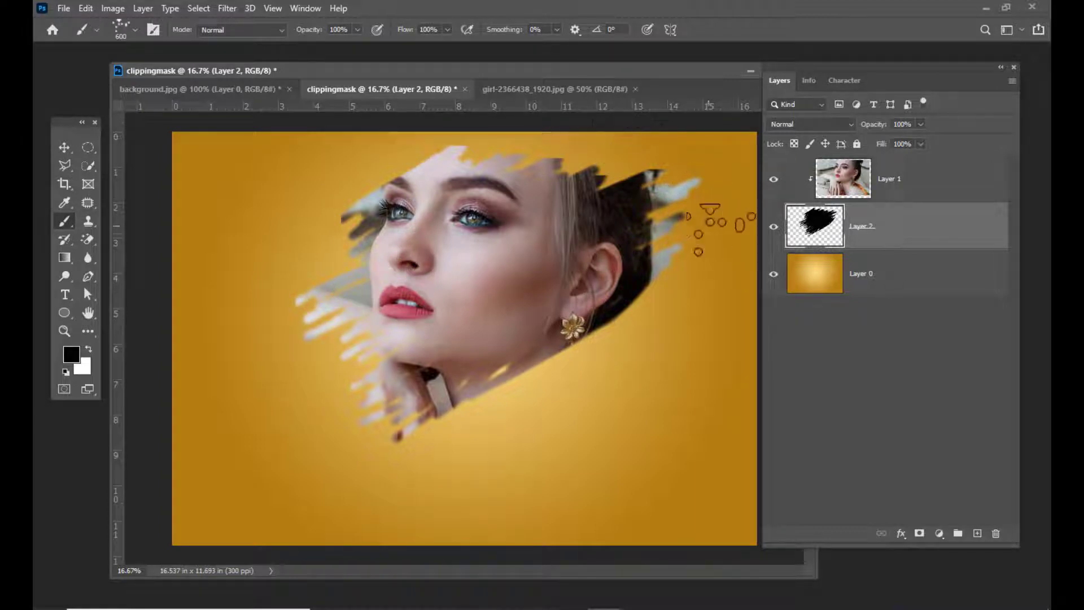
# Step: Undo all the stipple brush strokes on Layer 2
pyautogui.hotkey('ctrl', 'z')
pyautogui.hotkey('ctrl', 'z')
pyautogui.hotkey('ctrl', 'z')
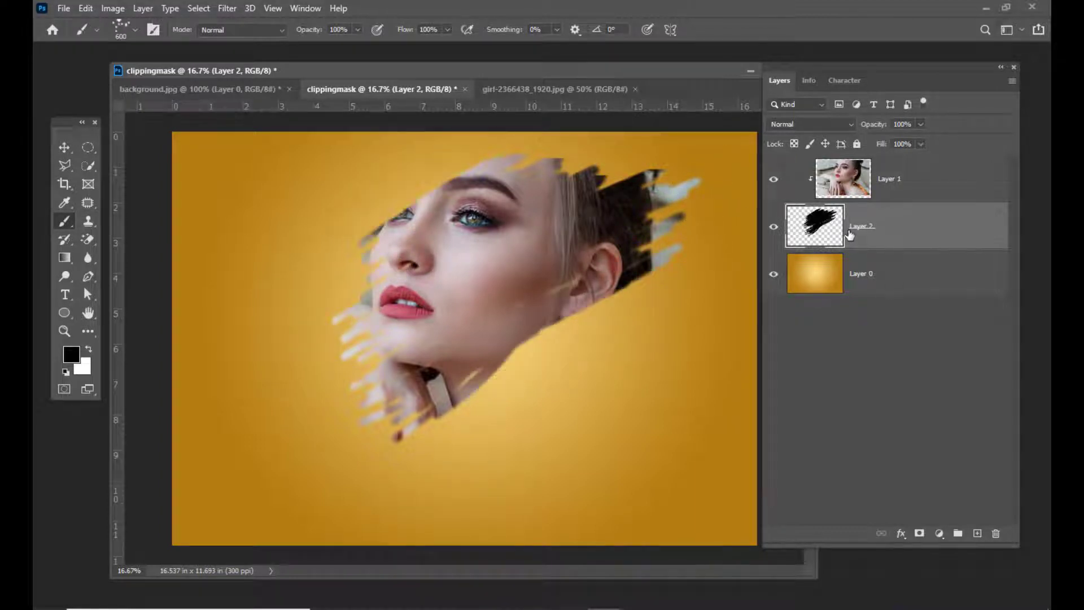
pyautogui.hotkey('ctrl', 'z')
pyautogui.hotkey('ctrl', 'z')
pyautogui.hotkey('ctrl', 'z')
pyautogui.hotkey('ctrl', 'z')
pyautogui.hotkey('ctrl', 'z')
pyautogui.hotkey('ctrl', 'z')
pyautogui.hotkey('ctrl', 'z')
pyautogui.hotkey('ctrl', 'z')
pyautogui.hotkey('ctrl', 'z')
pyautogui.hotkey('ctrl', 'z')
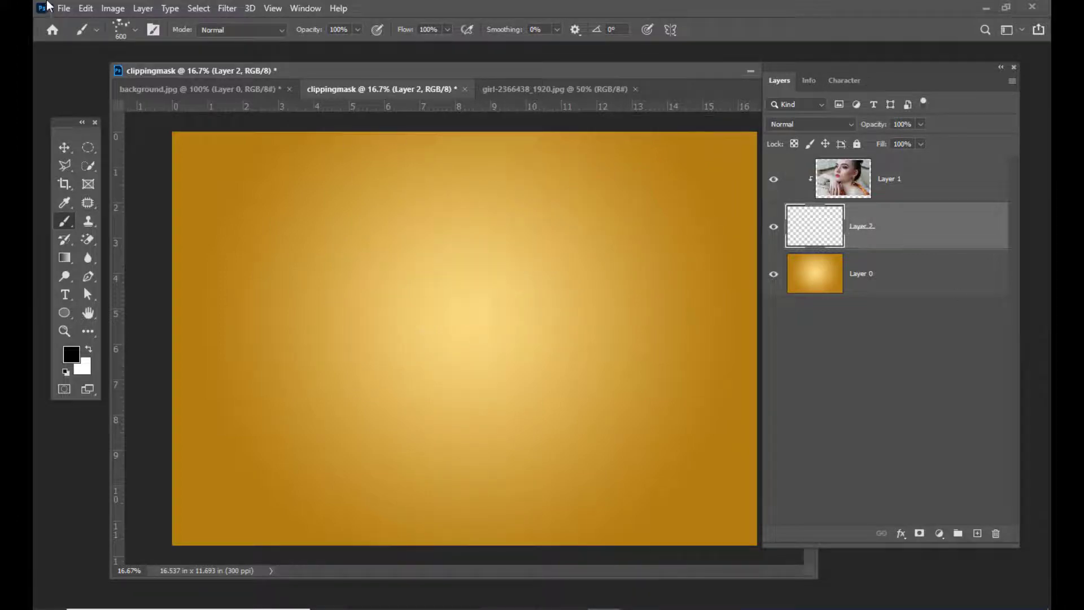
# Step: Choose the Azalea brush from the Special Effect Brushes folder
pyautogui.click(124, 30)
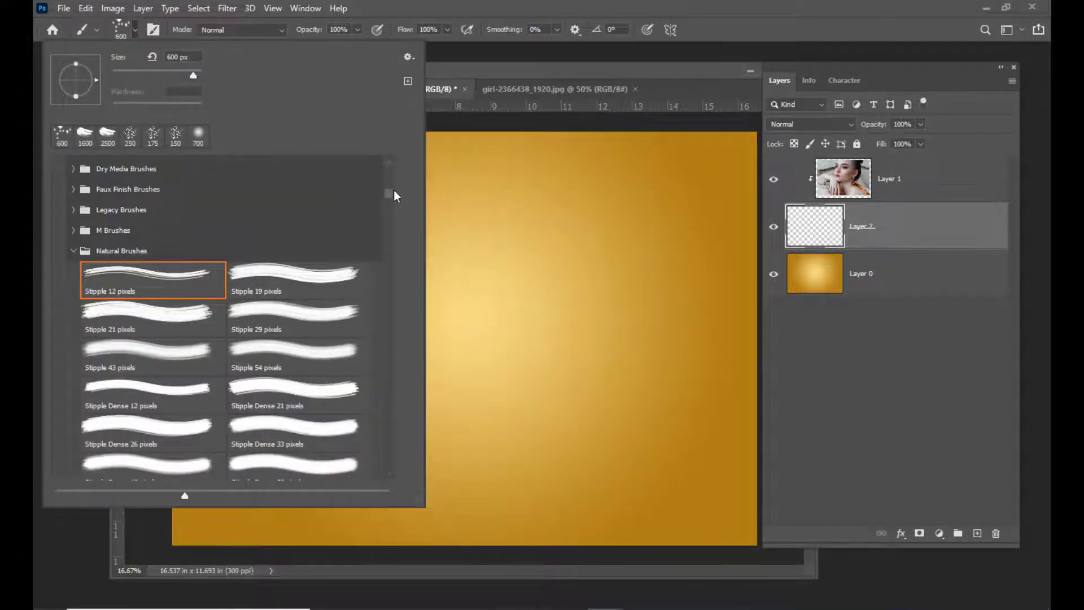
pyautogui.moveTo(387, 195); pyautogui.dragTo(377, 235)
pyautogui.scroll(1, 375, 229)
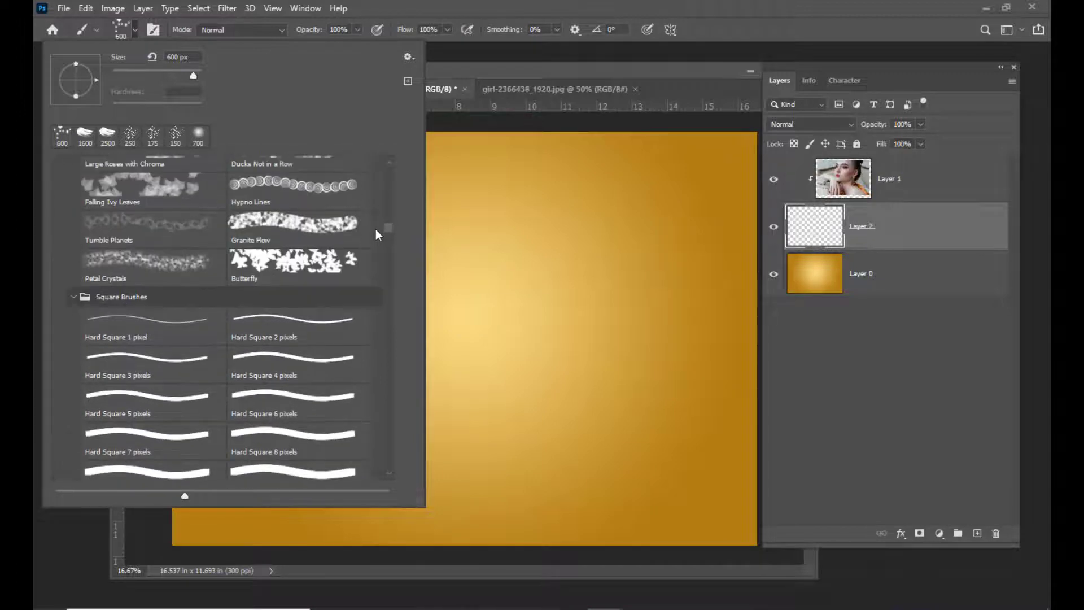
pyautogui.scroll(3, 375, 227)
pyautogui.scroll(-1, 375, 227)
pyautogui.scroll(-1, 375, 227)
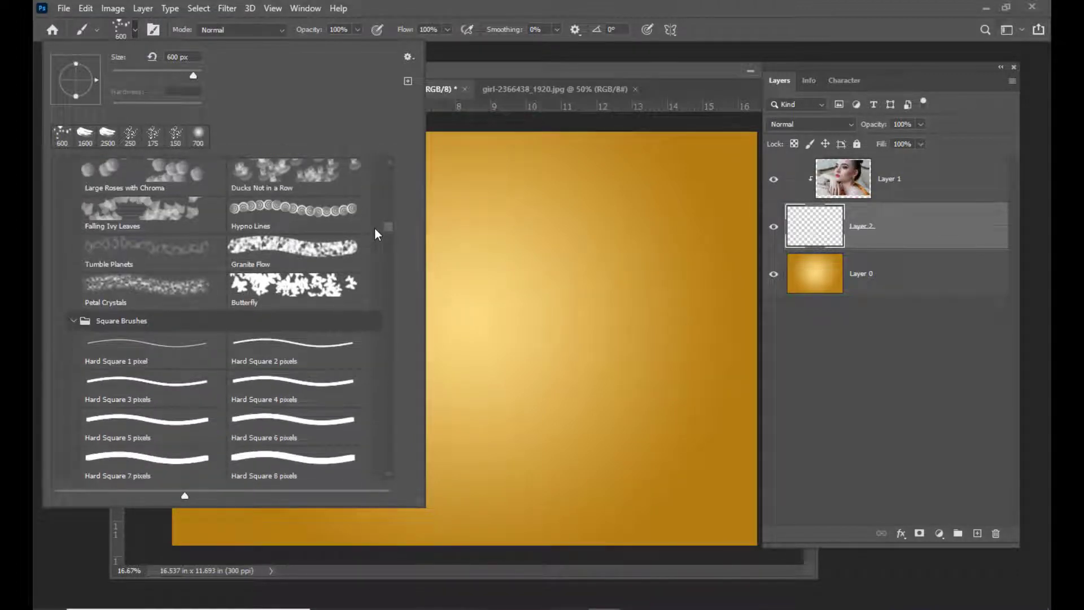
pyautogui.scroll(2, 374, 226)
pyautogui.click(94, 182)
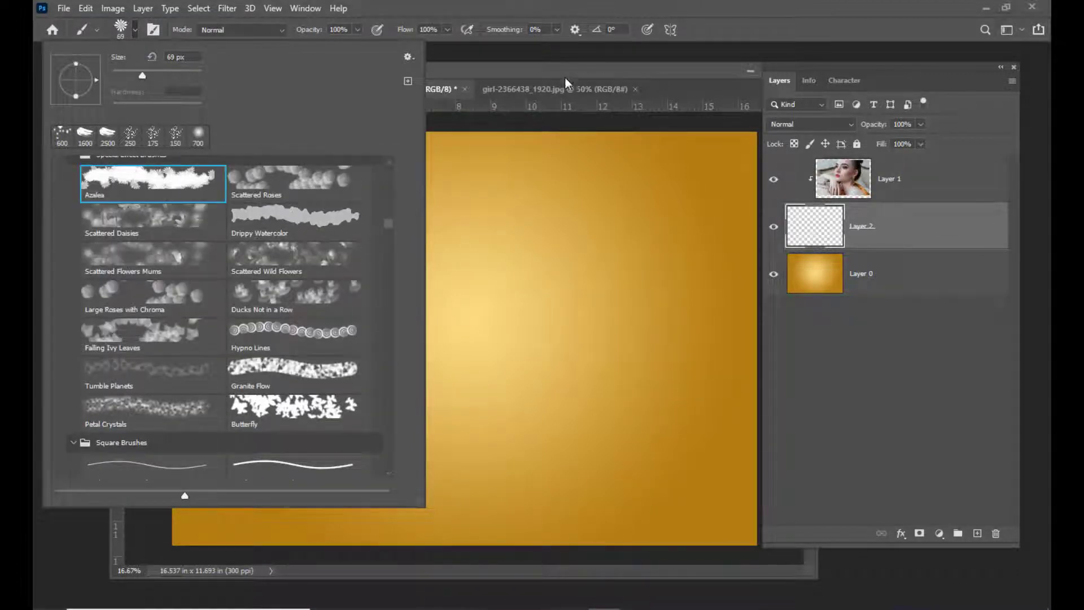
pyautogui.click(564, 78)
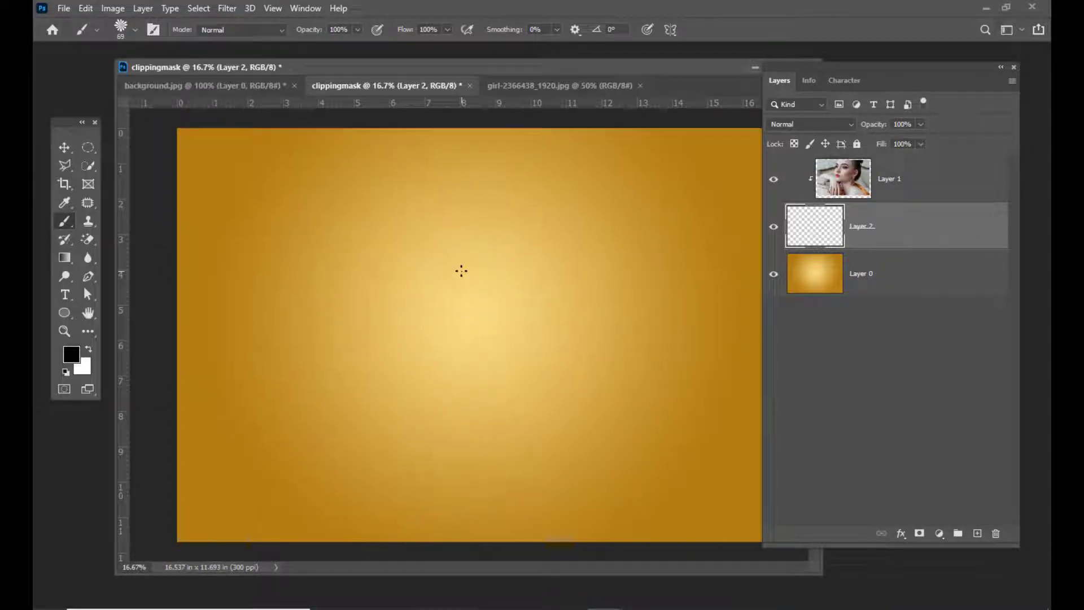
# Step: Enlarge the Azalea brush to 1500 px and try painting with it on Layer 2 across the upper middle of the canvas
pyautogui.press(']')
pyautogui.press(']')
pyautogui.press(']')
pyautogui.press(']')
pyautogui.press(']')
pyautogui.press(']')
pyautogui.press(']')
pyautogui.press(']')
pyautogui.press(']')
pyautogui.press(']')
pyautogui.moveTo(548, 67); pyautogui.dragTo(528, 68)
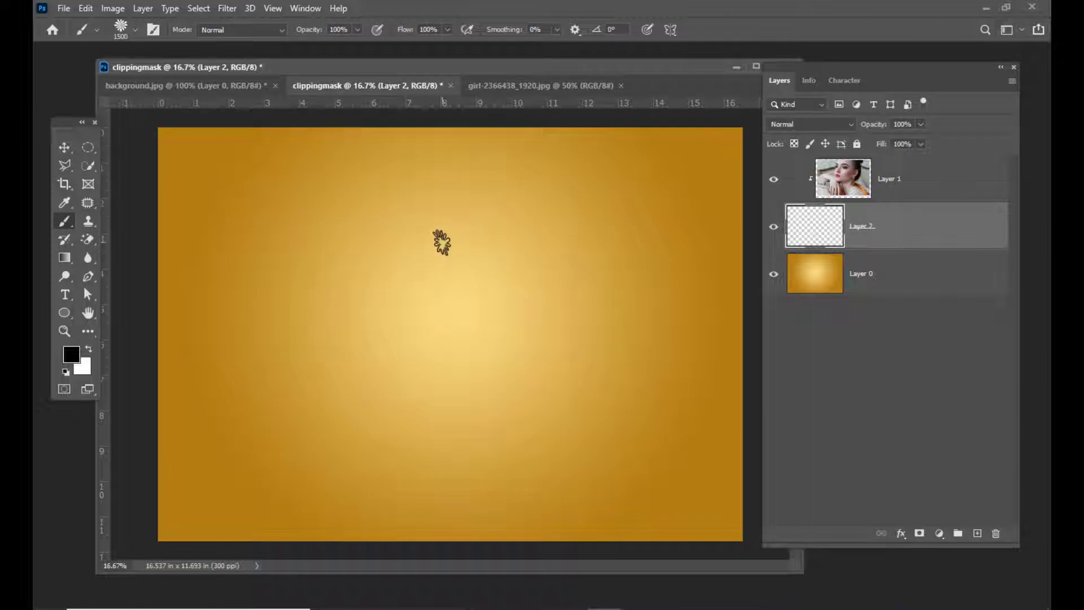
pyautogui.click(442, 243)
pyautogui.moveTo(440, 245)
pyautogui.mouseDown()
pyautogui.moveTo(435, 235)
pyautogui.moveTo(491, 229)
pyautogui.moveTo(610, 265)
pyautogui.mouseUp()
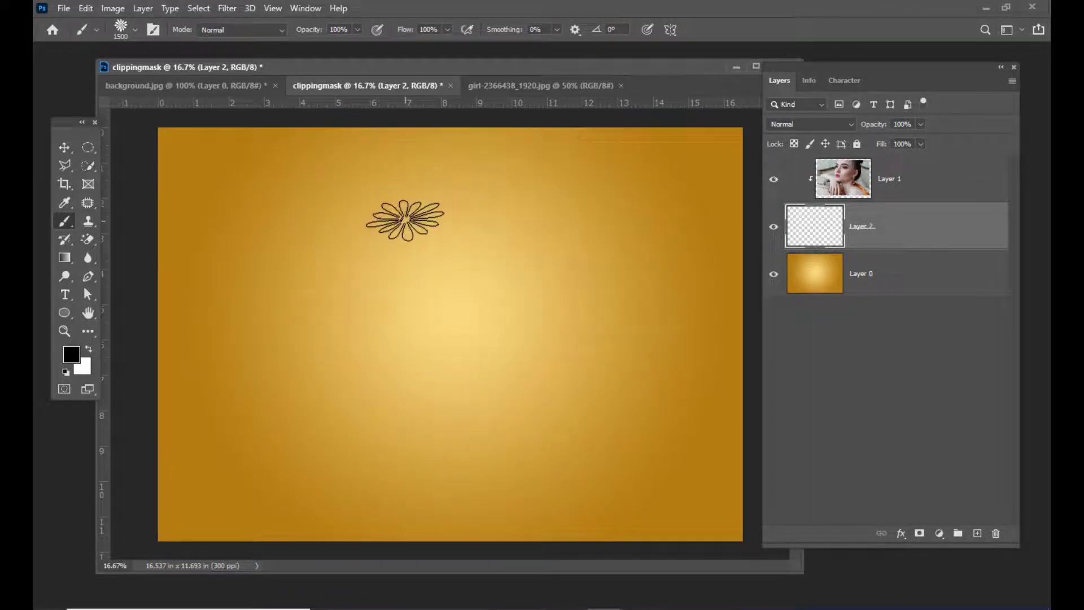
# Step: Reduce the Azalea brush size to 900 px
pyautogui.press('[')
pyautogui.press('[')
pyautogui.press('[')
pyautogui.press('[')
pyautogui.press('[')
pyautogui.press('[')
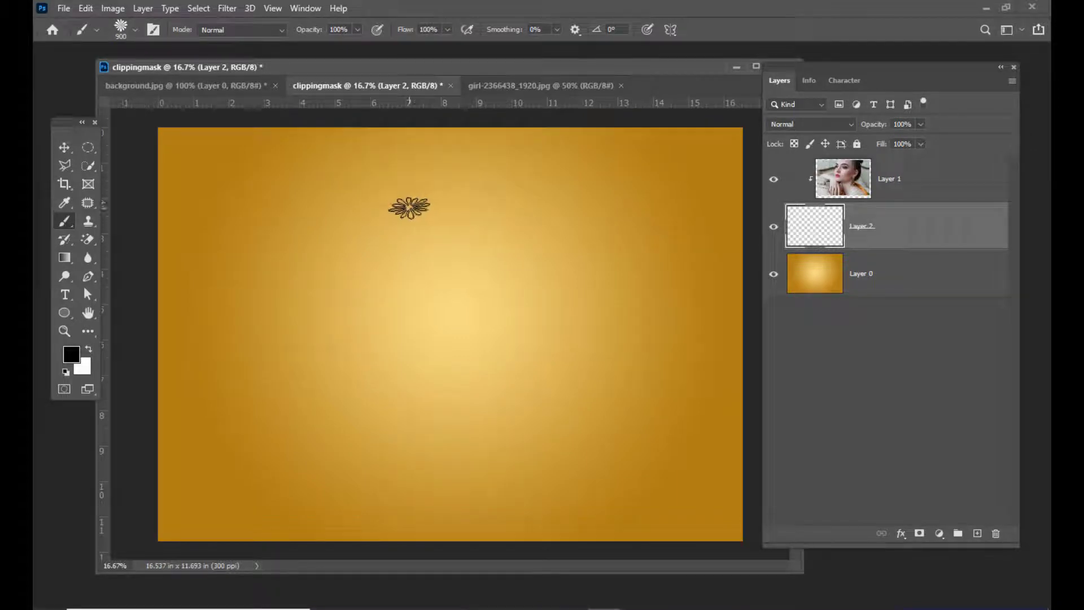
# Step: Reduce the Azalea brush and paint a joined patch of flowers on Layer 2 over the woman's face
pyautogui.press('[')
pyautogui.press('[')
pyautogui.press('[')
pyautogui.moveTo(409, 207)
pyautogui.mouseDown()
pyautogui.moveTo(482, 193)
pyautogui.moveTo(507, 201)
pyautogui.moveTo(496, 224)
pyautogui.moveTo(523, 253)
pyautogui.moveTo(567, 204)
pyautogui.moveTo(523, 276)
pyautogui.moveTo(543, 300)
pyautogui.moveTo(438, 329)
pyautogui.moveTo(389, 282)
pyautogui.moveTo(407, 229)
pyautogui.moveTo(387, 245)
pyautogui.moveTo(425, 295)
pyautogui.moveTo(360, 326)
pyautogui.moveTo(368, 311)
pyautogui.moveTo(360, 360)
pyautogui.moveTo(393, 332)
pyautogui.moveTo(439, 342)
pyautogui.moveTo(435, 355)
pyautogui.moveTo(559, 342)
pyautogui.moveTo(573, 322)
pyautogui.mouseUp()
# Step: Enlarge the Azalea brush to 1000 px and stamp a separate flower on Layer 2 up and left of the face
pyautogui.press(']')
pyautogui.press(']')
pyautogui.press(']')
pyautogui.press(']')
pyautogui.press(']')
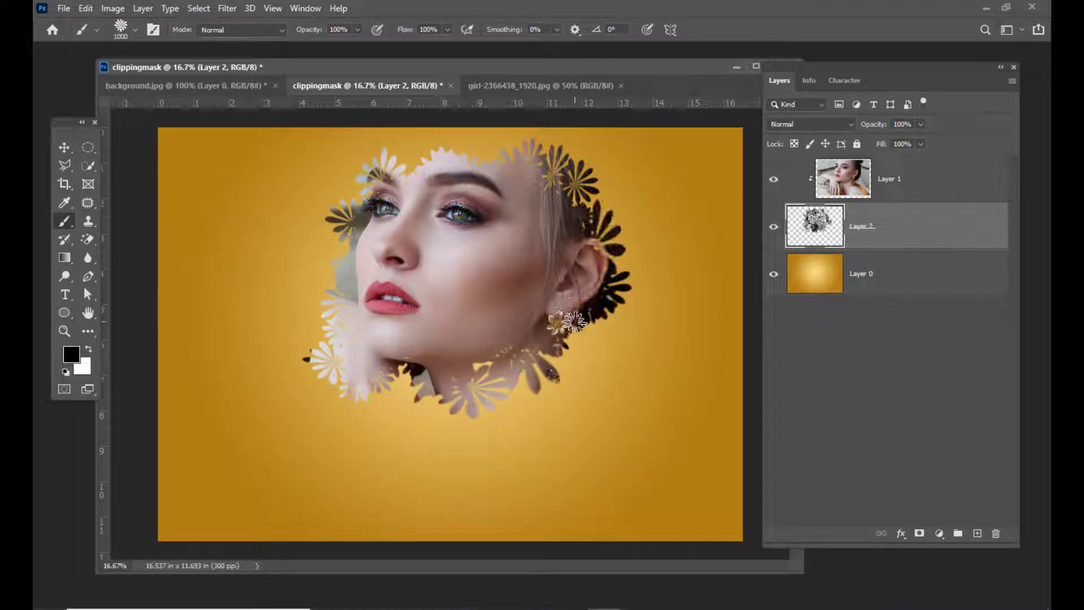
pyautogui.click(331, 206)
# Step: Reduce the Azalea brush to 600 px and stamp smaller flowers on Layer 2 beside the nose and below the chin
pyautogui.press('[')
pyautogui.press('[')
pyautogui.press('[')
pyautogui.press('[')
pyautogui.click(345, 252)
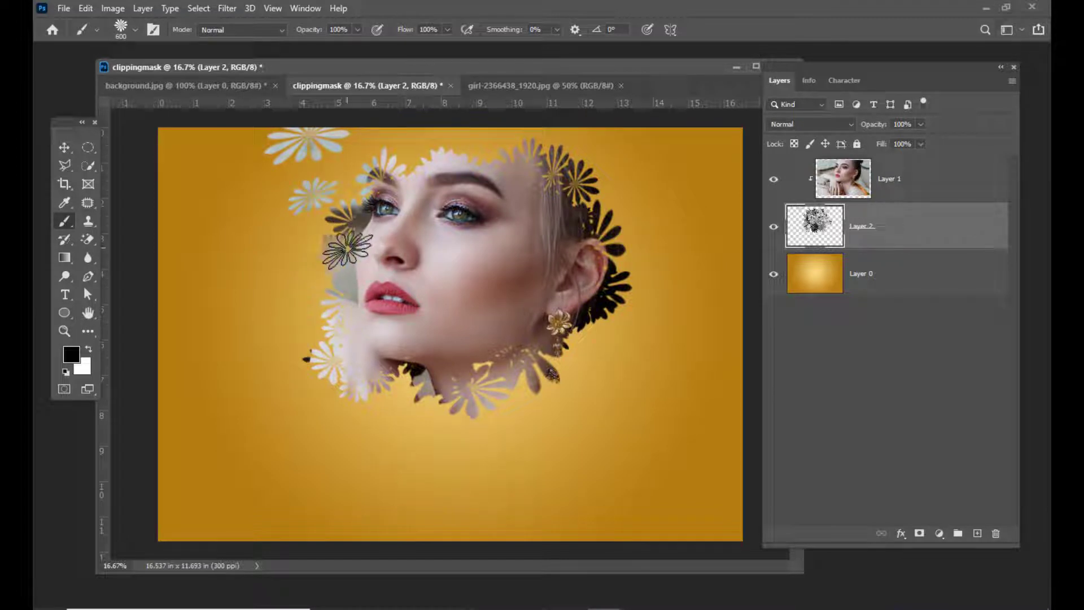
pyautogui.click(404, 396)
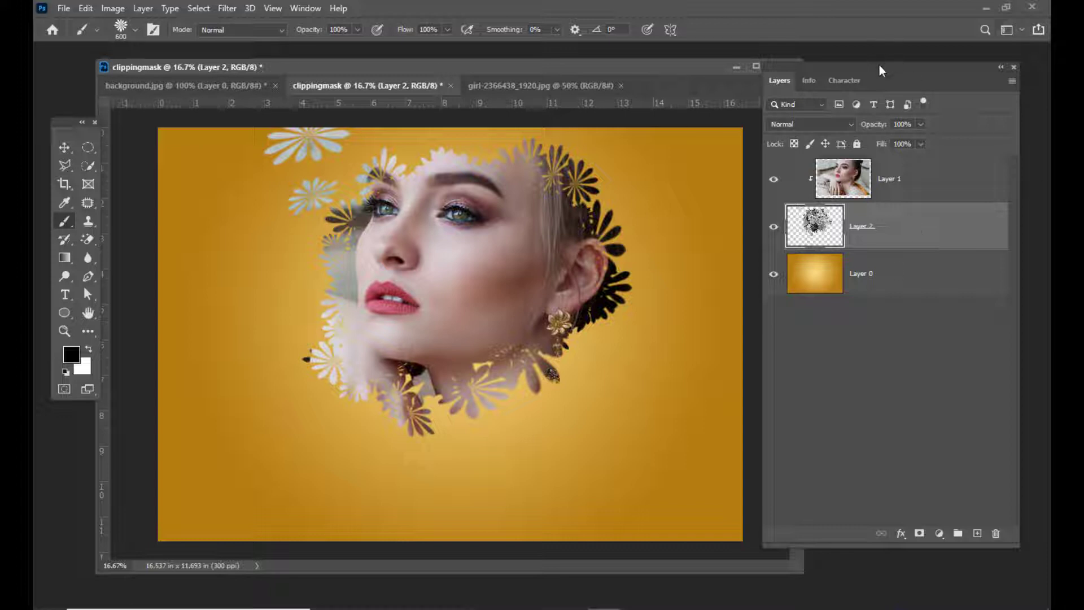
# Step: Apply an Inner Shadow layer style to the painted flowers on Layer 2
pyautogui.moveTo(879, 66); pyautogui.dragTo(876, 63)
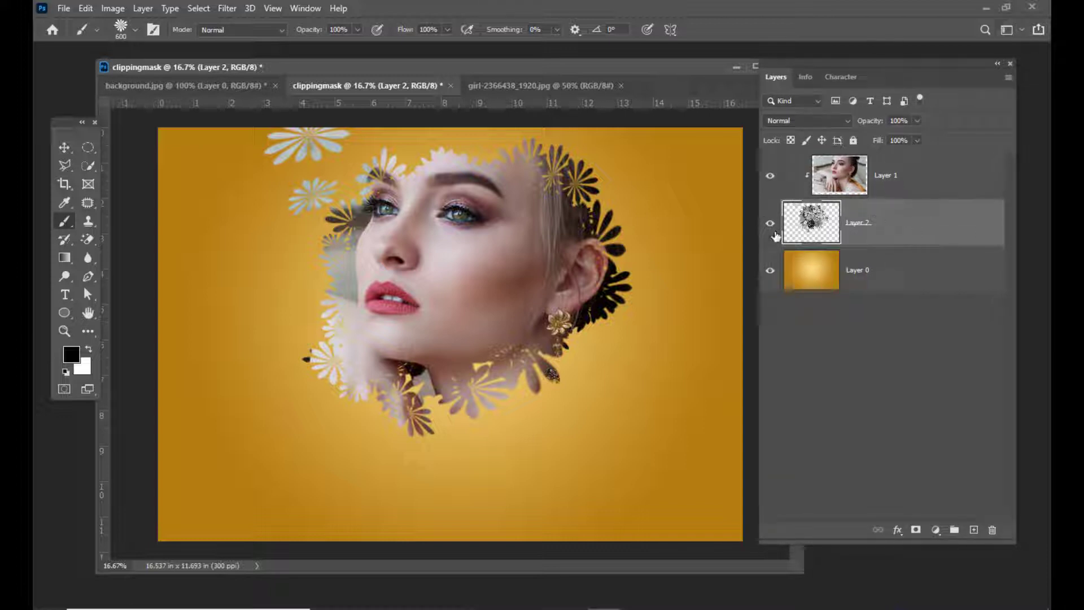
pyautogui.doubleClick(943, 229)
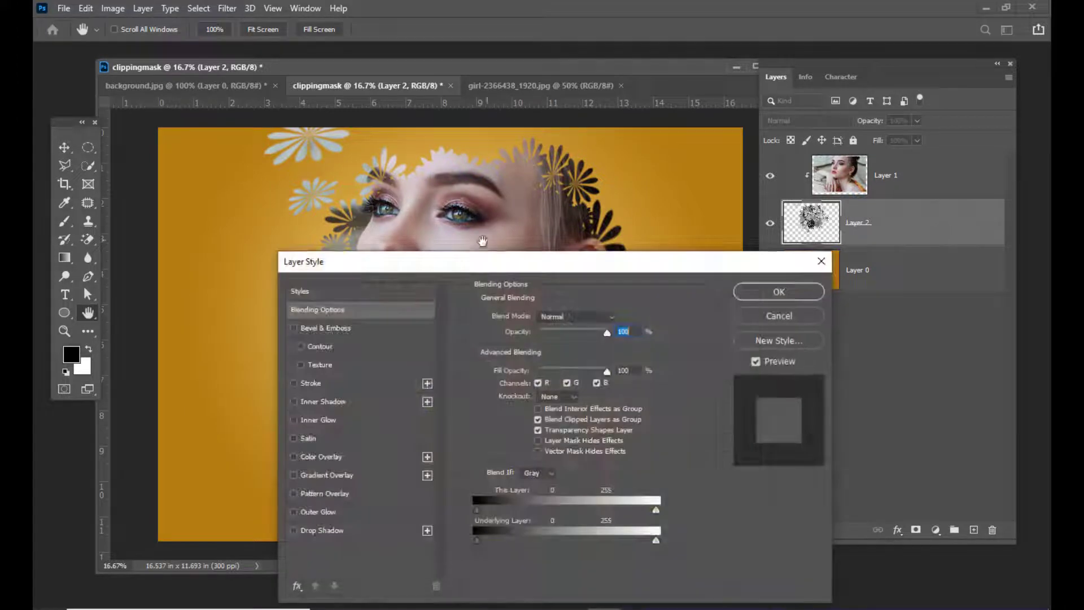
pyautogui.moveTo(469, 262); pyautogui.dragTo(823, 61)
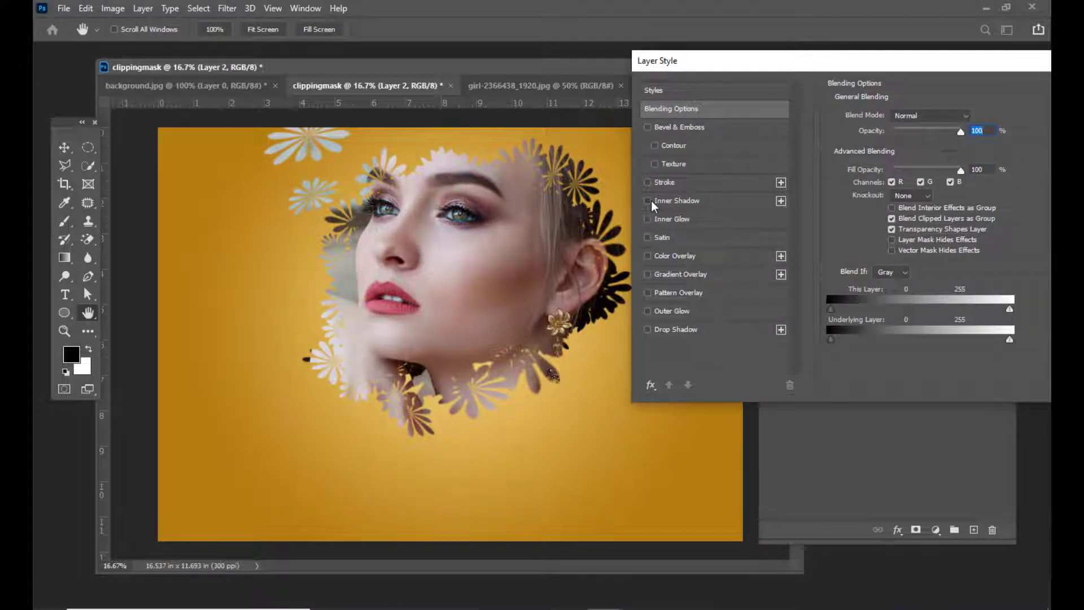
pyautogui.click(697, 203)
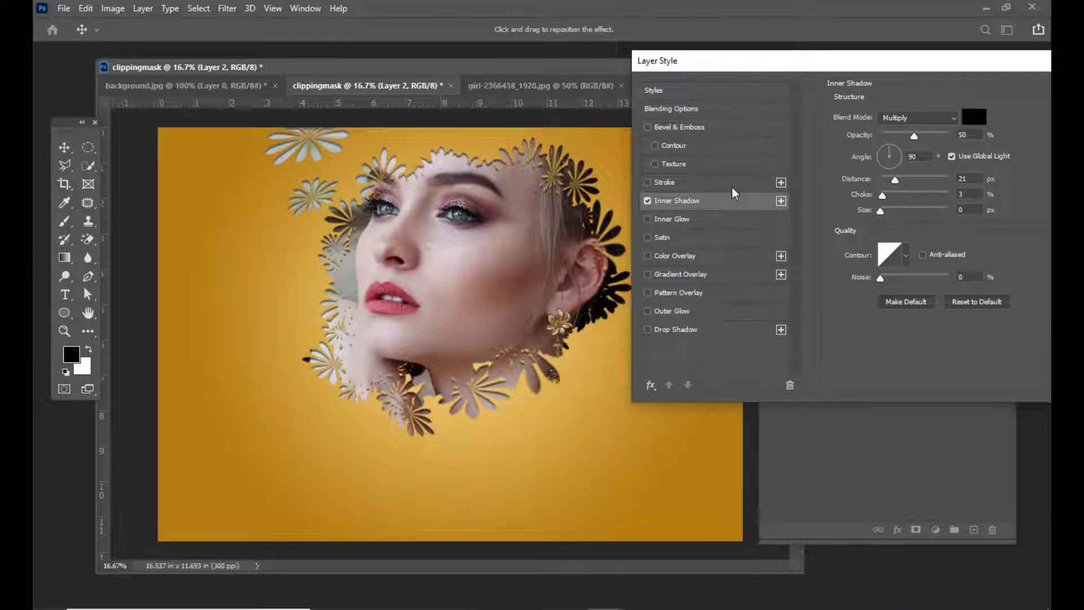
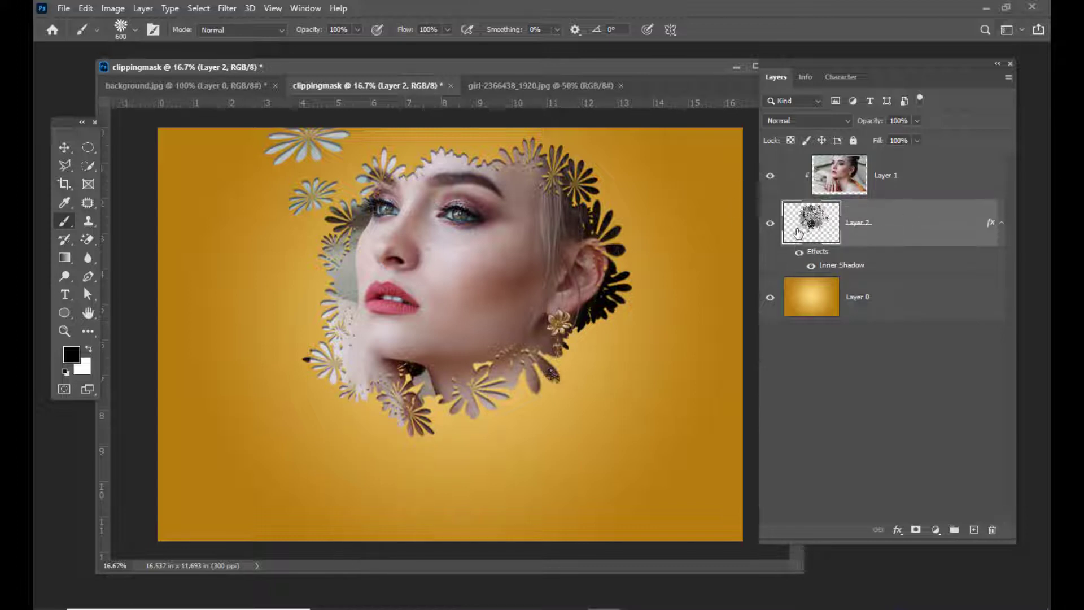
# Step: Delete Layer 2 with its flower strokes and confirm the deletion
pyautogui.rightClick(899, 225)
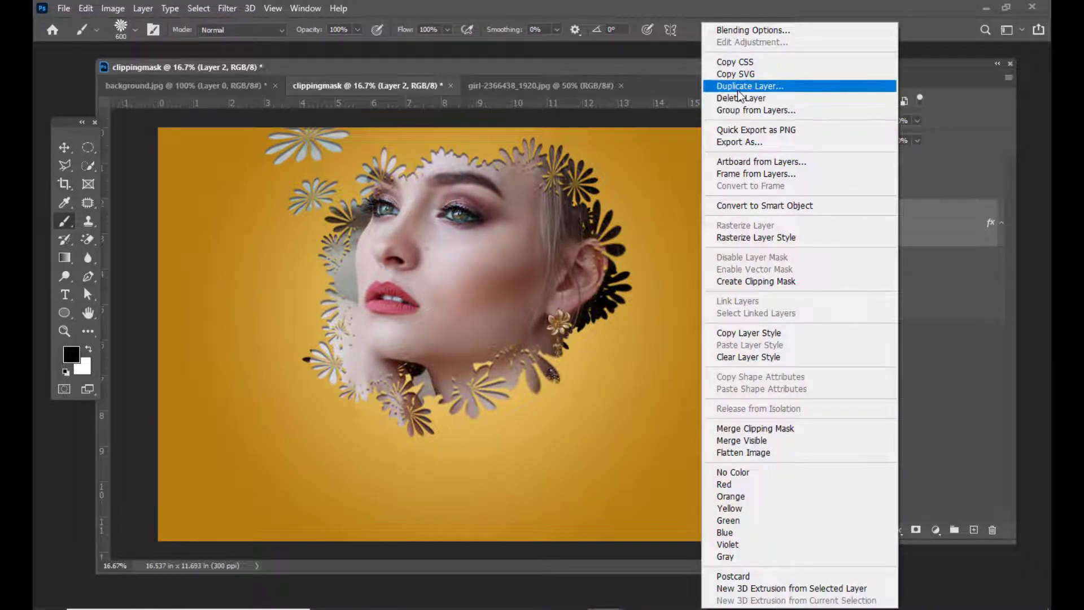
pyautogui.click(736, 98)
pyautogui.click(469, 238)
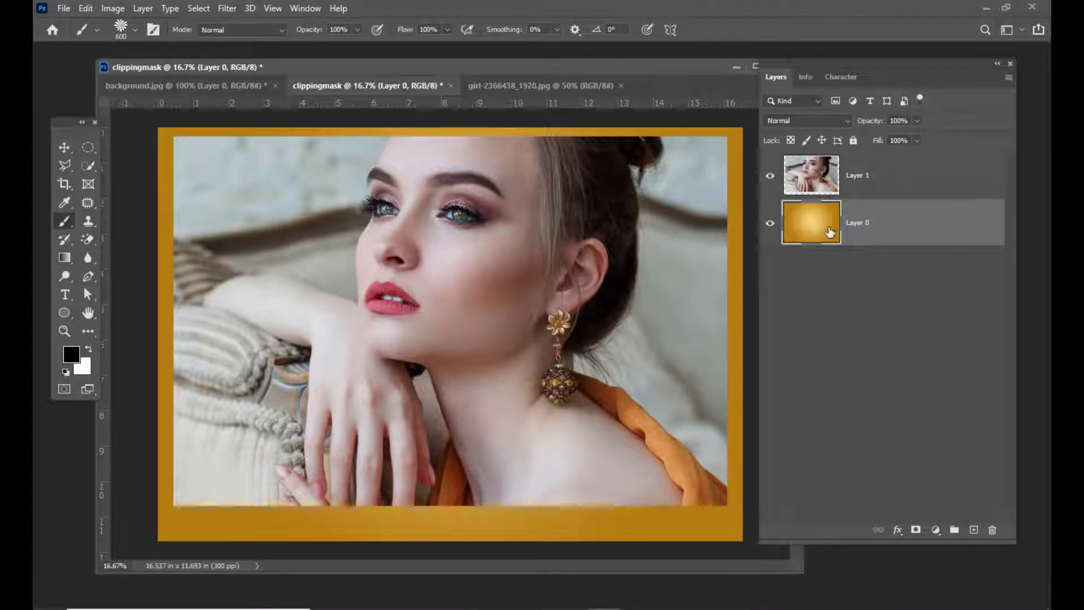
# Step: Add a new empty layer above the gradient layer and clip the portrait on Layer 1 to it
pyautogui.click(974, 530)
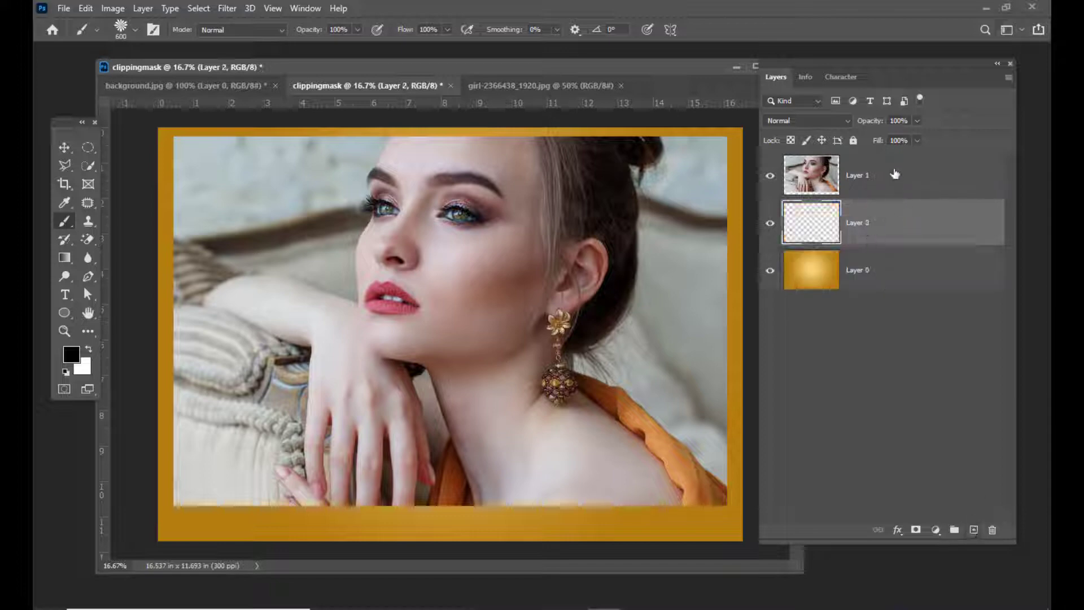
pyautogui.click(895, 175)
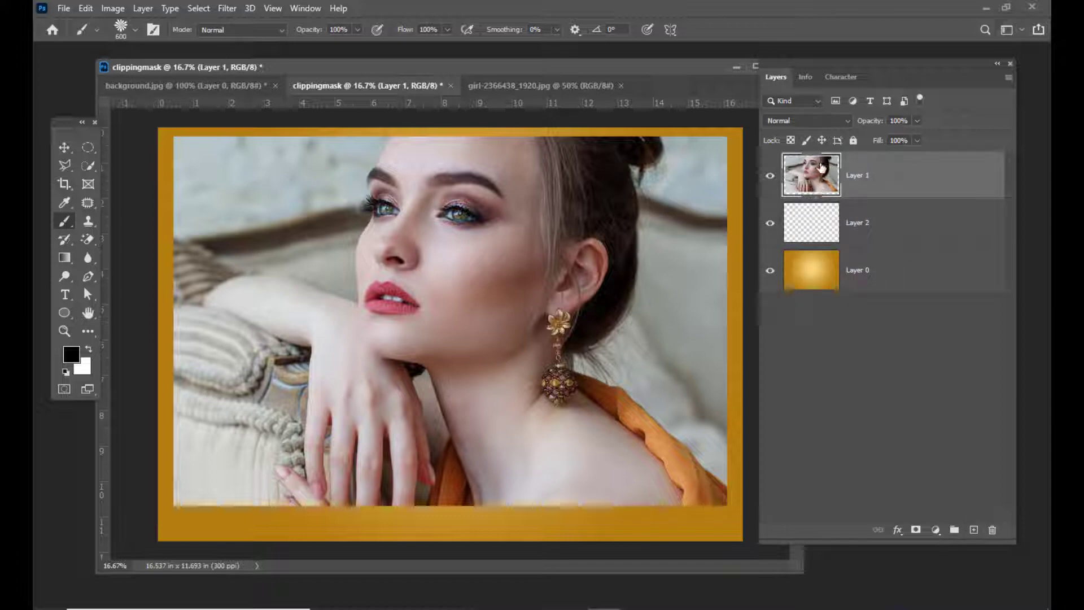
pyautogui.moveTo(833, 59); pyautogui.dragTo(850, 59)
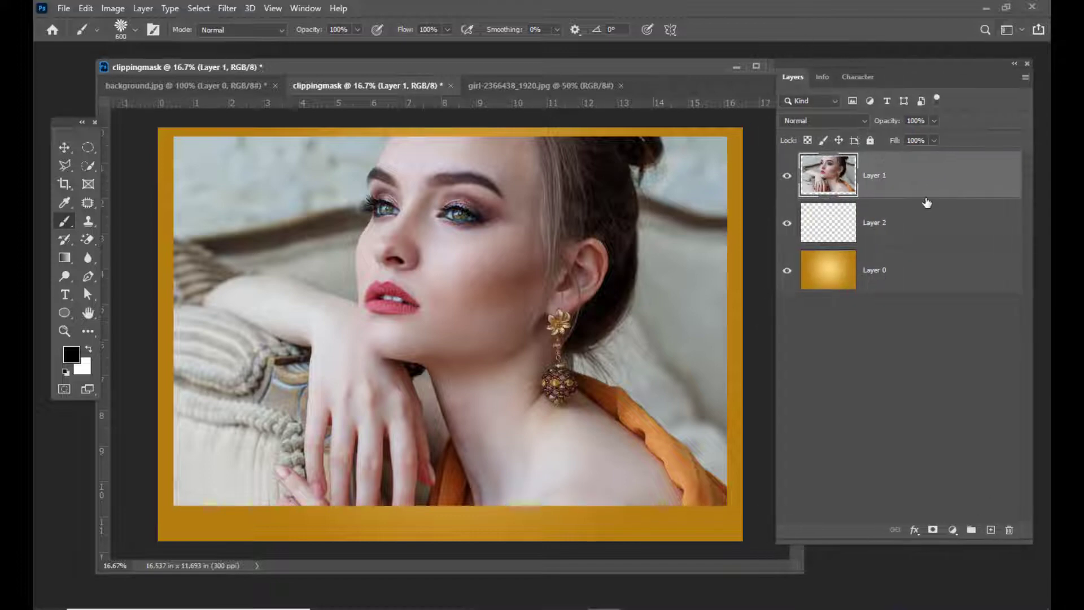
pyautogui.keyDown('alt'); pyautogui.click(959, 205); pyautogui.keyUp('alt')
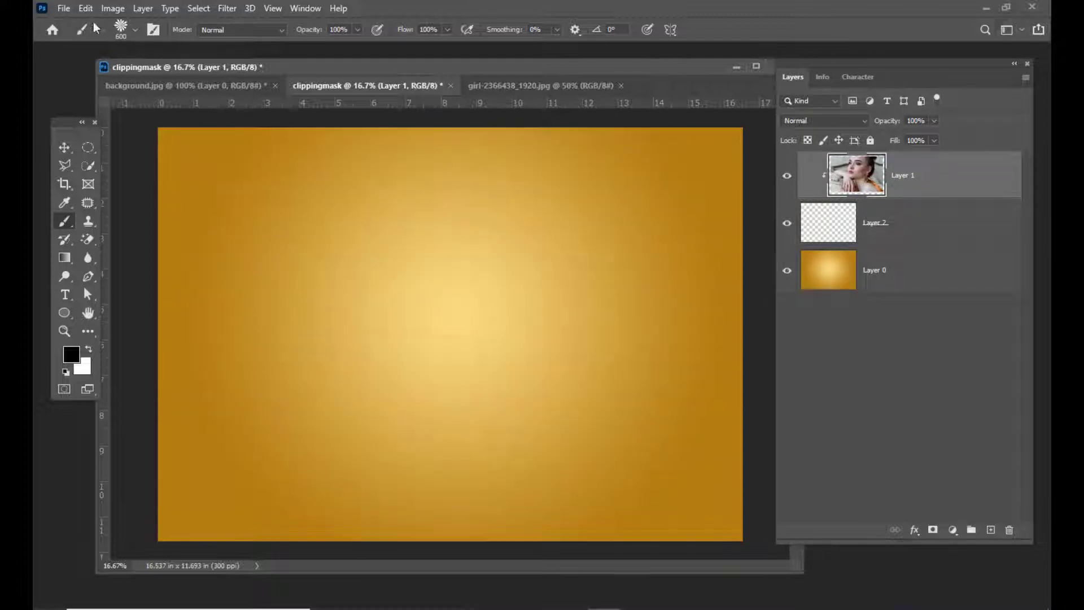
# Step: Browse the downloaded brush folders and choose Painter 1 from the 20 Painter Brushes folder
pyautogui.click(122, 28)
pyautogui.moveTo(387, 225); pyautogui.dragTo(395, 459)
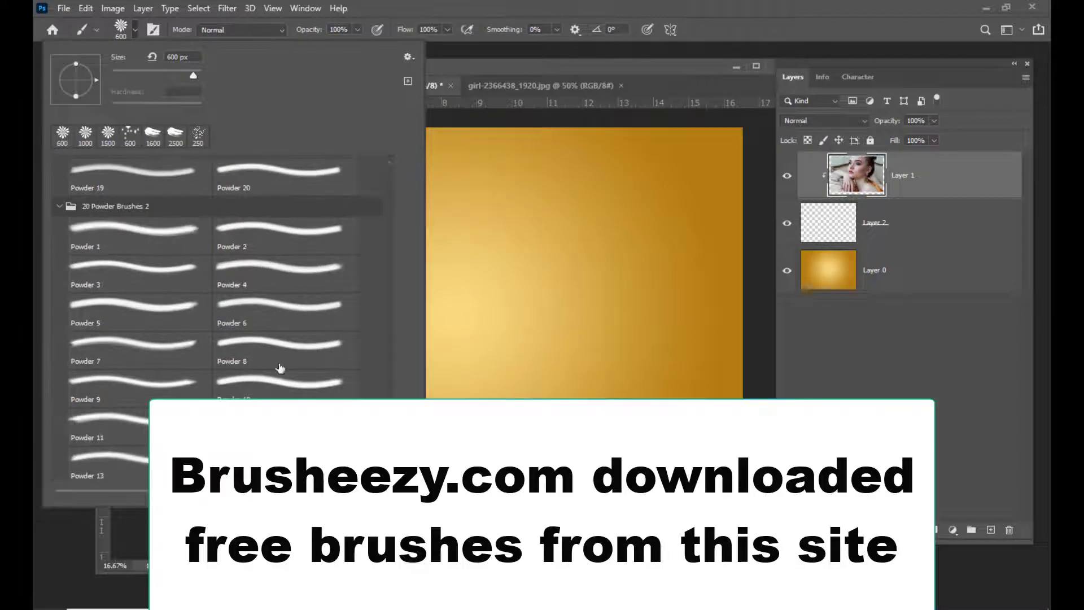
pyautogui.click(124, 233)
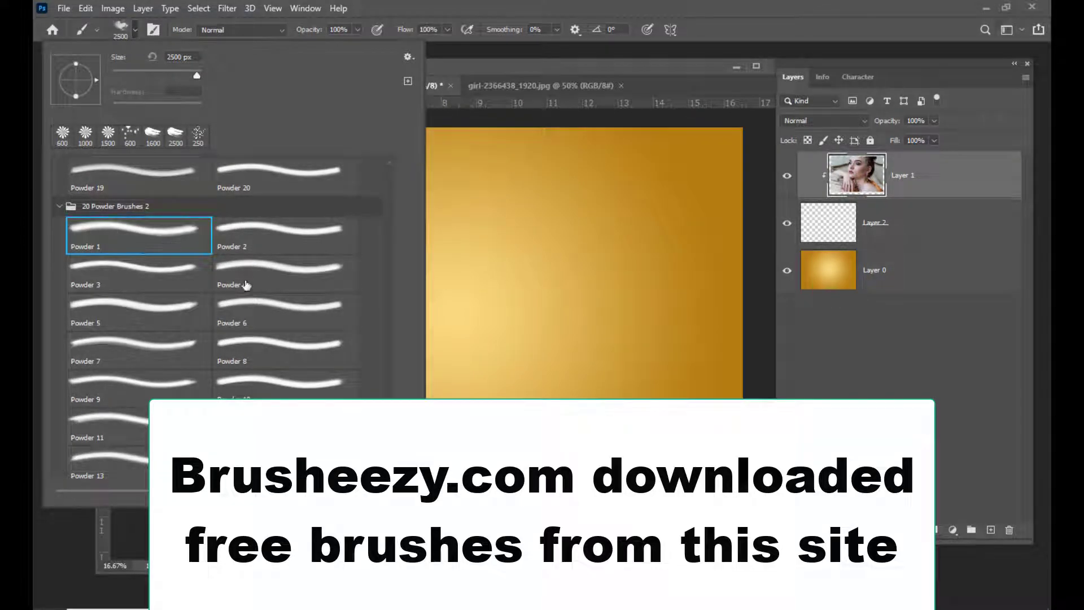
pyautogui.scroll(5, 246, 285)
pyautogui.scroll(-7, 247, 286)
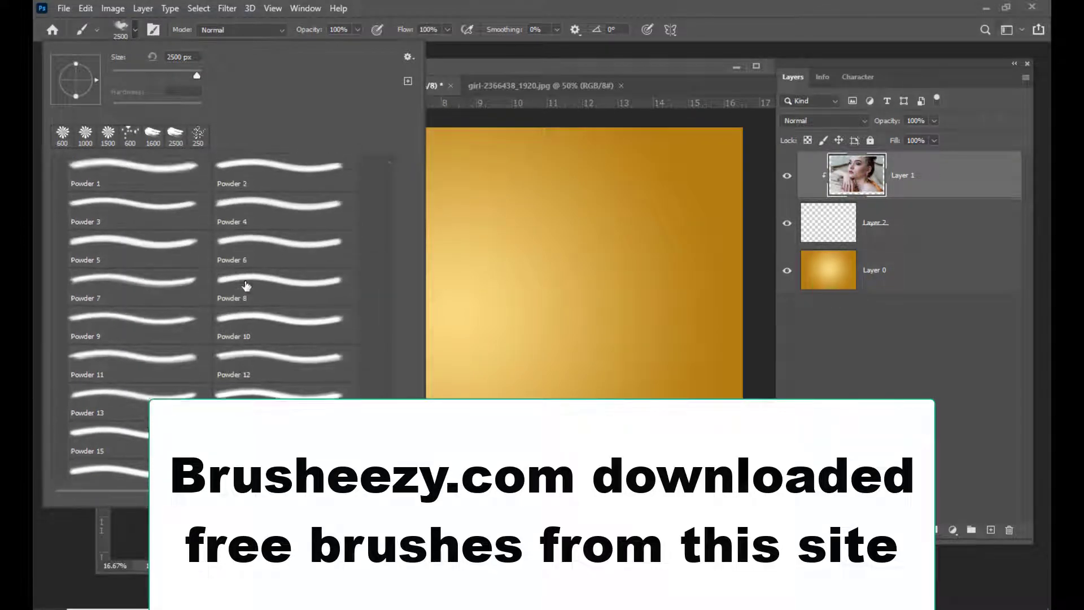
pyautogui.scroll(2, 374, 442)
pyautogui.moveTo(388, 442); pyautogui.dragTo(388, 426)
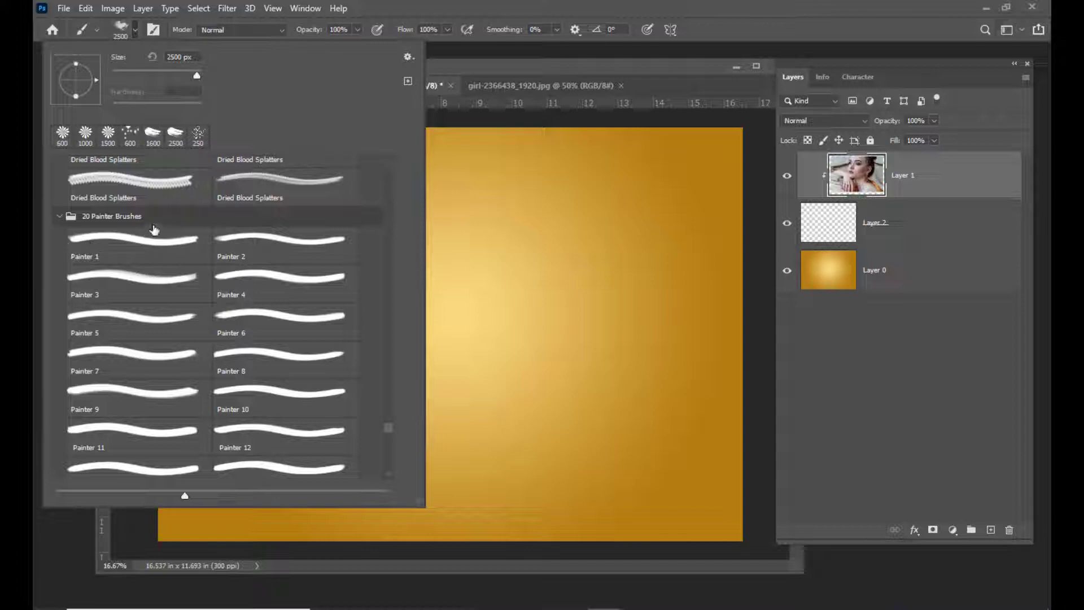
pyautogui.click(122, 248)
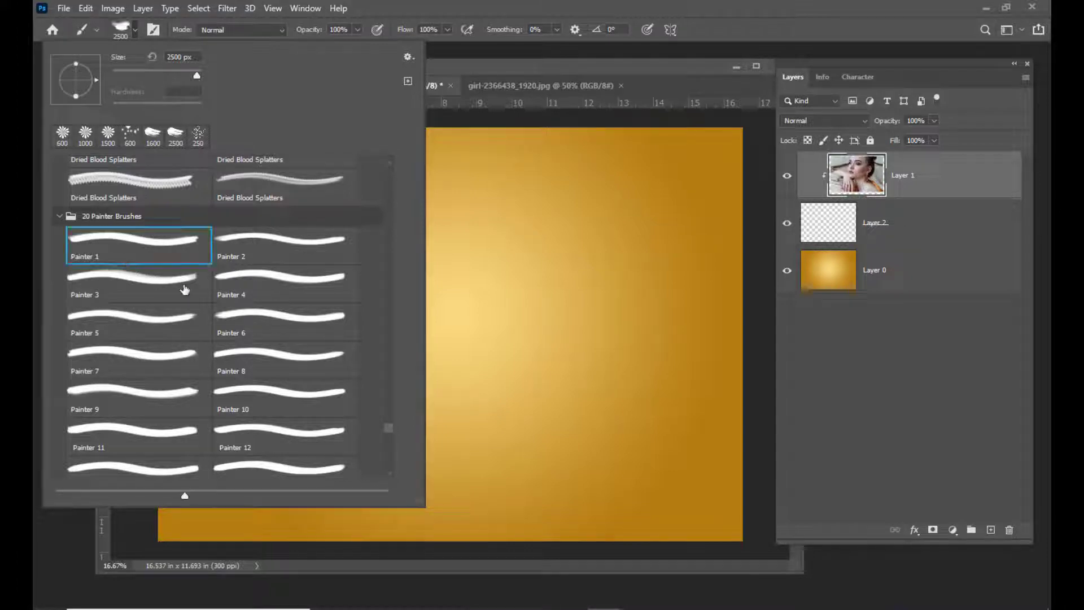
pyautogui.click(537, 64)
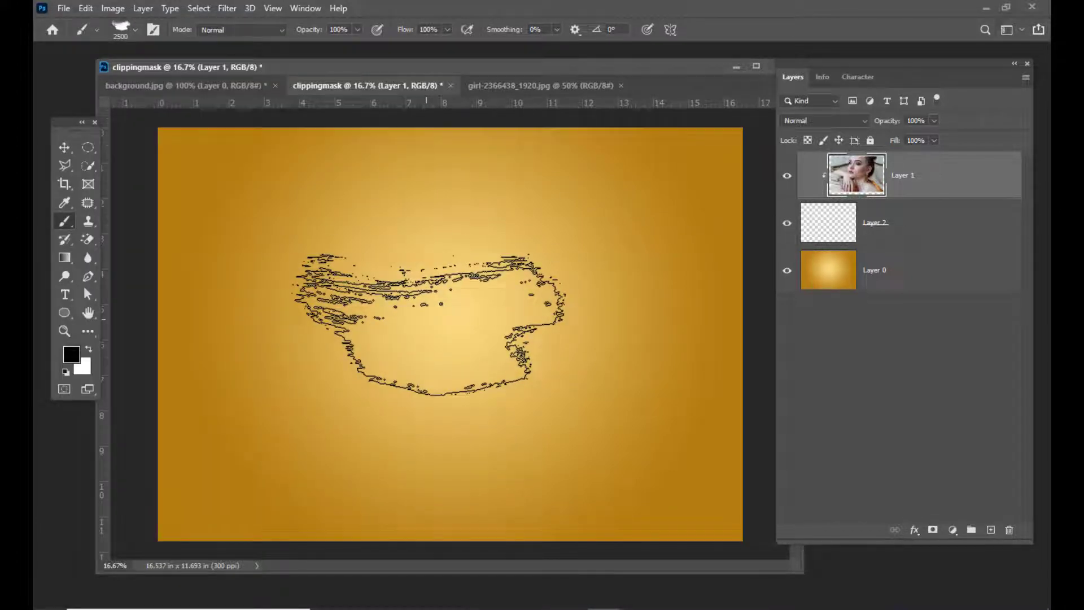
# Step: Enlarge the Painter 1 brush to 3100 px and set its angle to 45°
pyautogui.press(']')
pyautogui.press(']')
pyautogui.press(']')
pyautogui.press(']')
pyautogui.press(']')
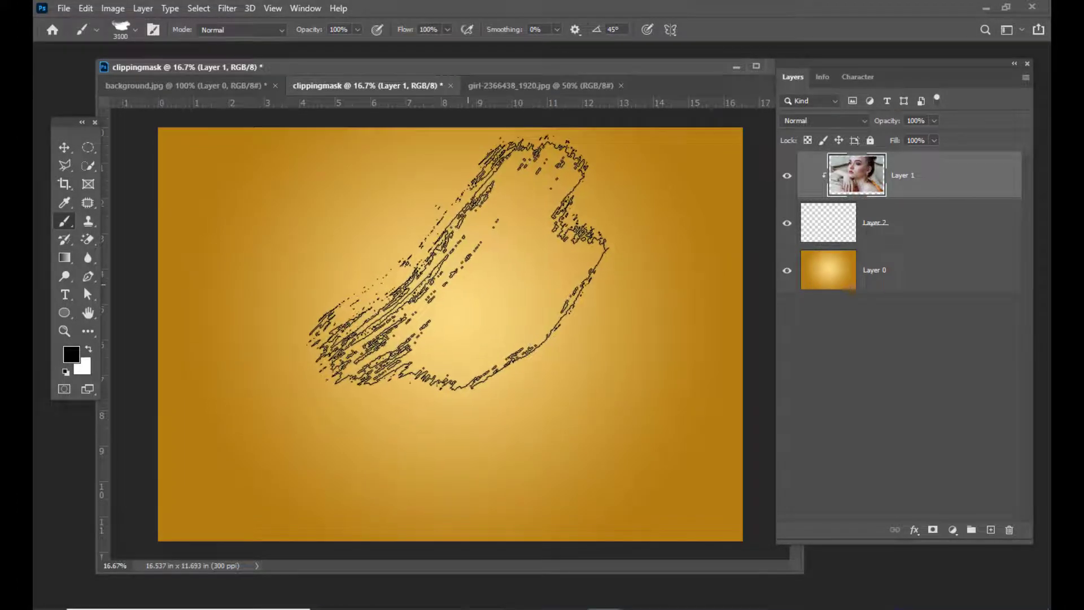
pyautogui.press(']')
# Step: Discard a stroke made on Layer 1, and paint slanted Painter 1 strokes on Layer 2 over the face, hand and neck
pyautogui.click(460, 266)
pyautogui.hotkey('ctrl', 'z')
pyautogui.click(850, 232)
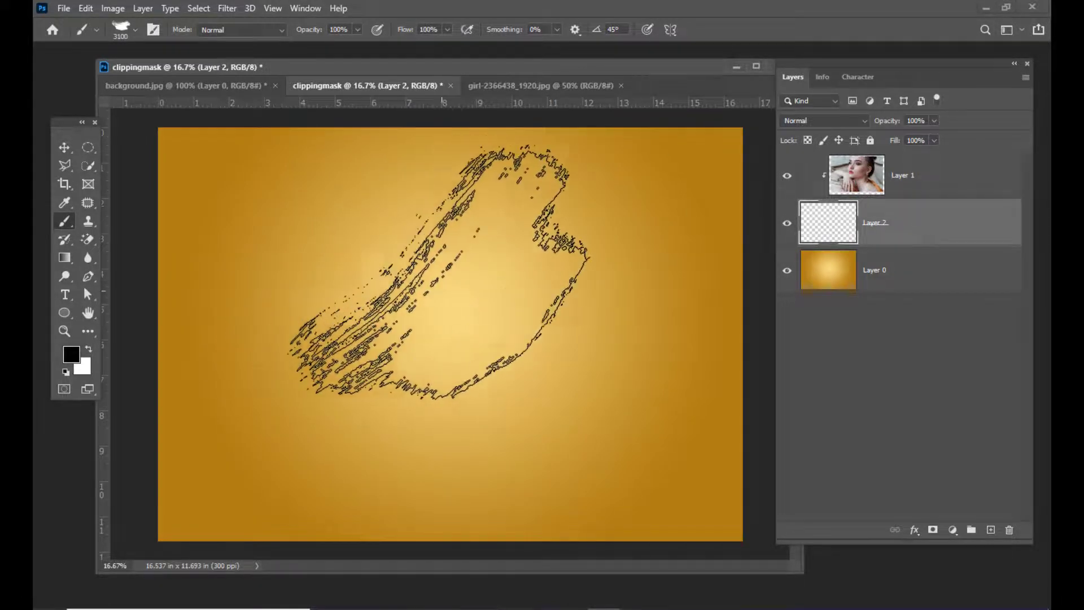
pyautogui.moveTo(425, 285)
pyautogui.mouseDown()
pyautogui.moveTo(398, 290)
pyautogui.moveTo(371, 277)
pyautogui.moveTo(565, 293)
pyautogui.moveTo(520, 382)
pyautogui.moveTo(509, 363)
pyautogui.moveTo(534, 280)
pyautogui.moveTo(350, 260)
pyautogui.mouseUp()
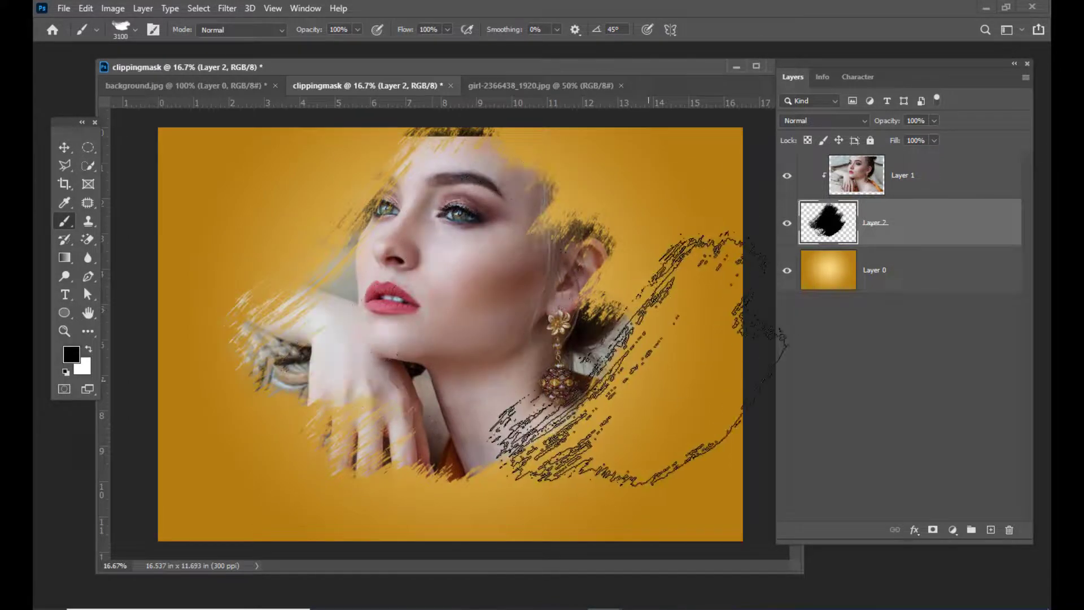
# Step: Scale the portrait on Layer 1 up proportionally about its centre to about 112%
pyautogui.click(946, 163)
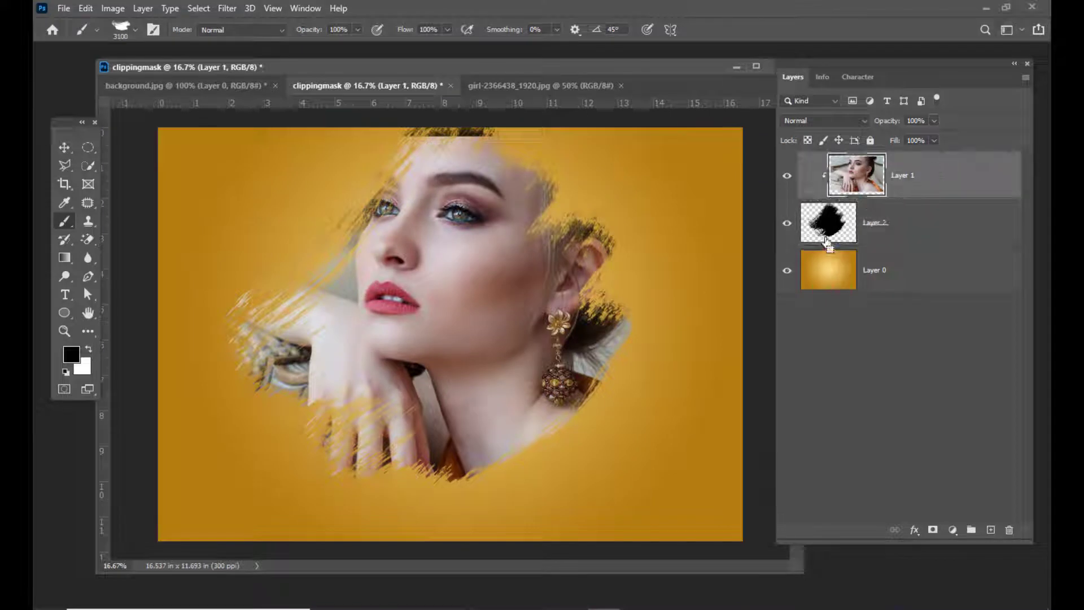
pyautogui.hotkey('ctrl', 't')
pyautogui.moveTo(728, 135); pyautogui.dragTo(760, 115)
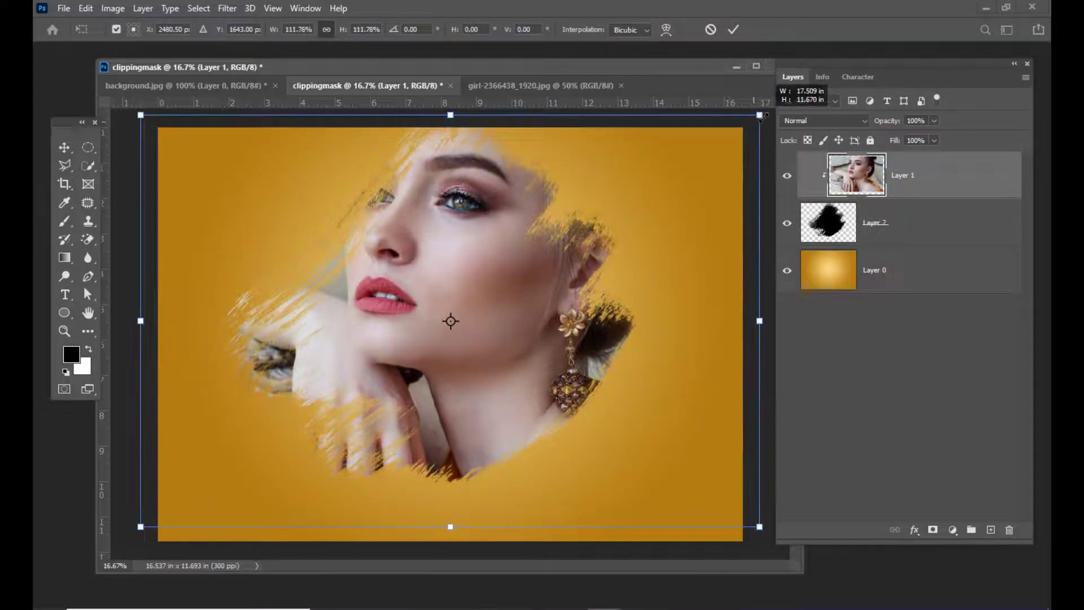
pyautogui.press('Return')
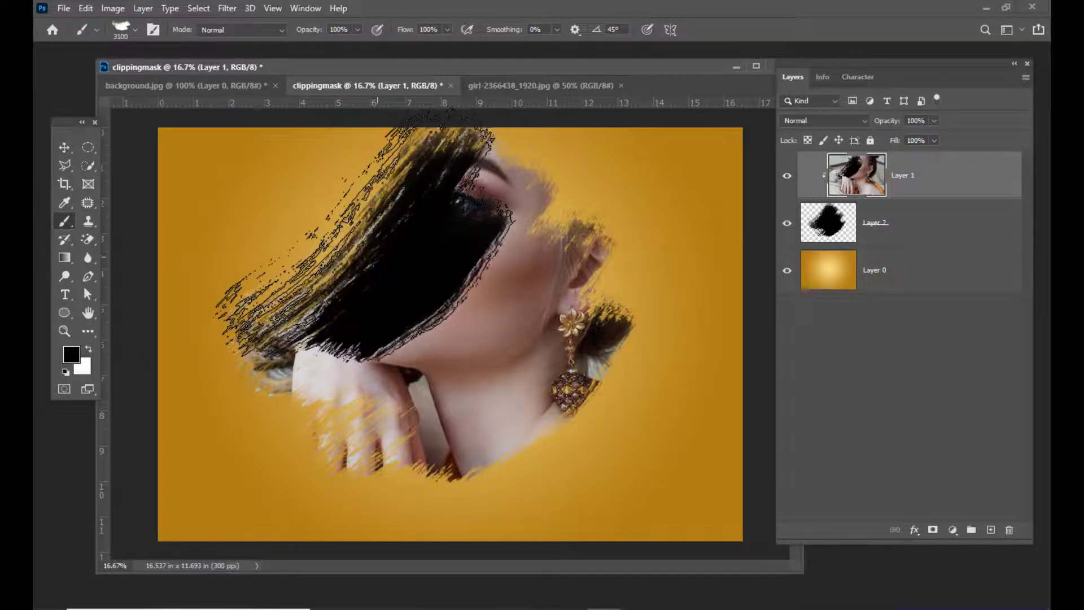
# Step: Apply an Inner Shadow layer style to the brush strokes on Layer 2
pyautogui.click(882, 236)
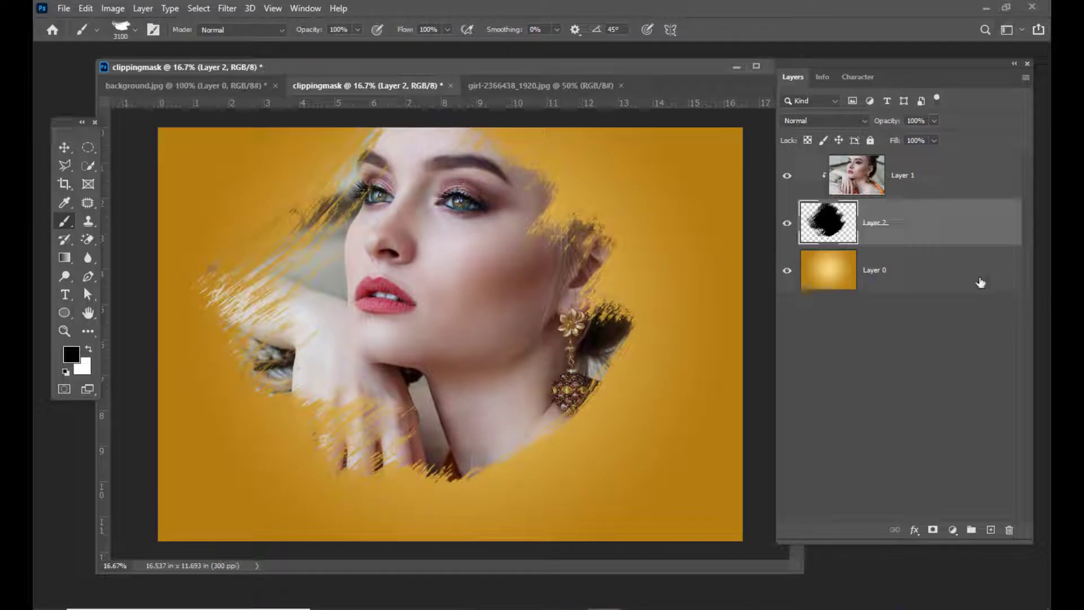
pyautogui.doubleClick(960, 219)
pyautogui.moveTo(544, 85); pyautogui.dragTo(672, 86)
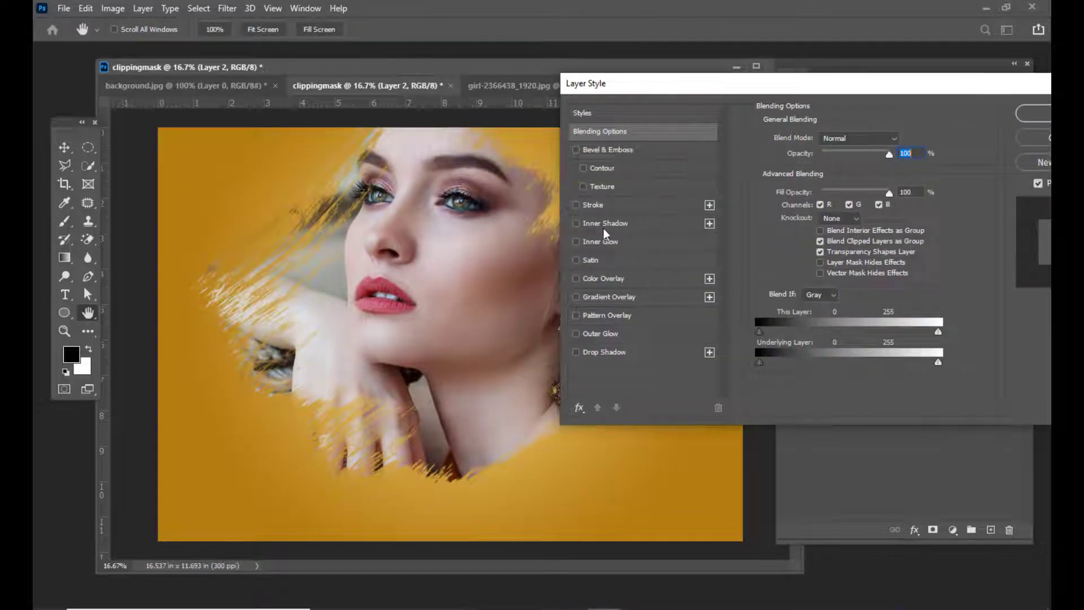
pyautogui.click(644, 226)
pyautogui.moveTo(678, 92); pyautogui.dragTo(751, 174)
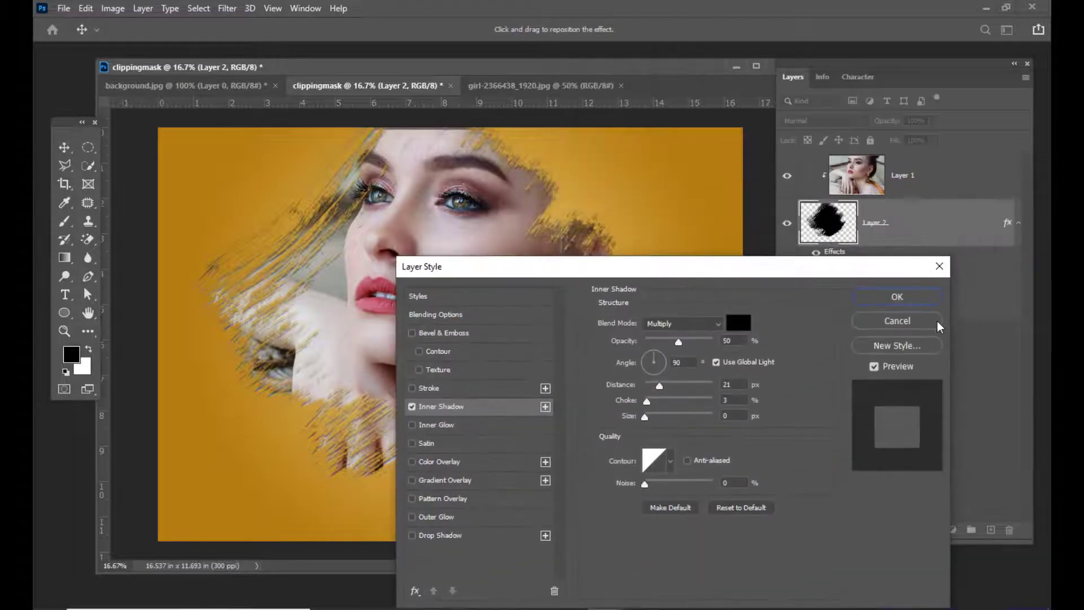
pyautogui.click(902, 297)
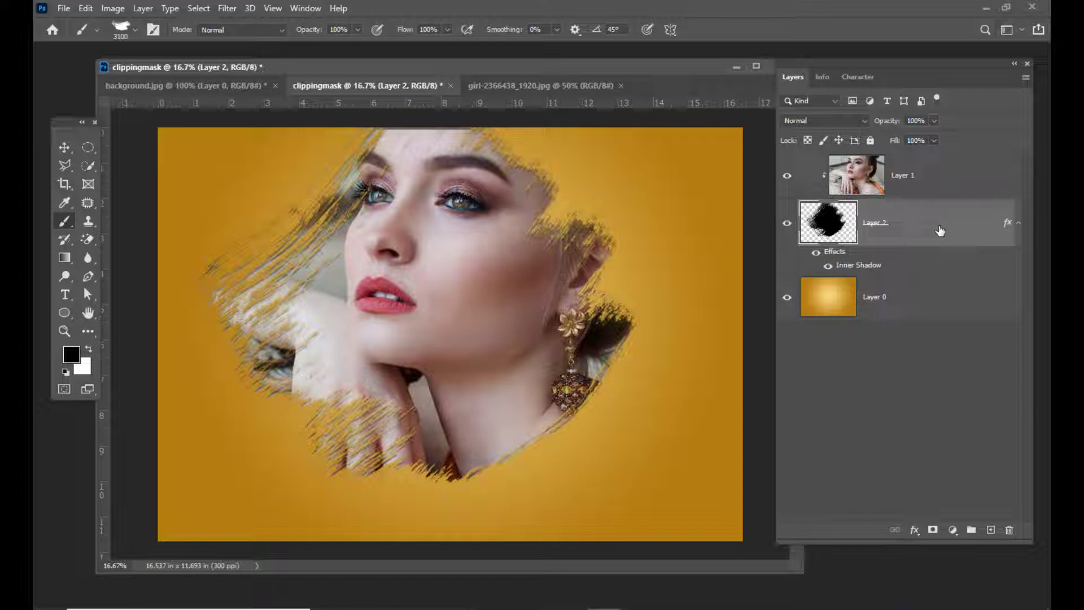
# Step: Undo the inner shadow, the portrait scaling and all the Painter 1 strokes until Layer 2 is empty
pyautogui.hotkey('ctrl', 'z')
pyautogui.hotkey('ctrl', 'z')
pyautogui.hotkey('ctrl', 'z')
pyautogui.hotkey('ctrl', 'z')
pyautogui.hotkey('ctrl', 'z')
pyautogui.hotkey('ctrl', 'z')
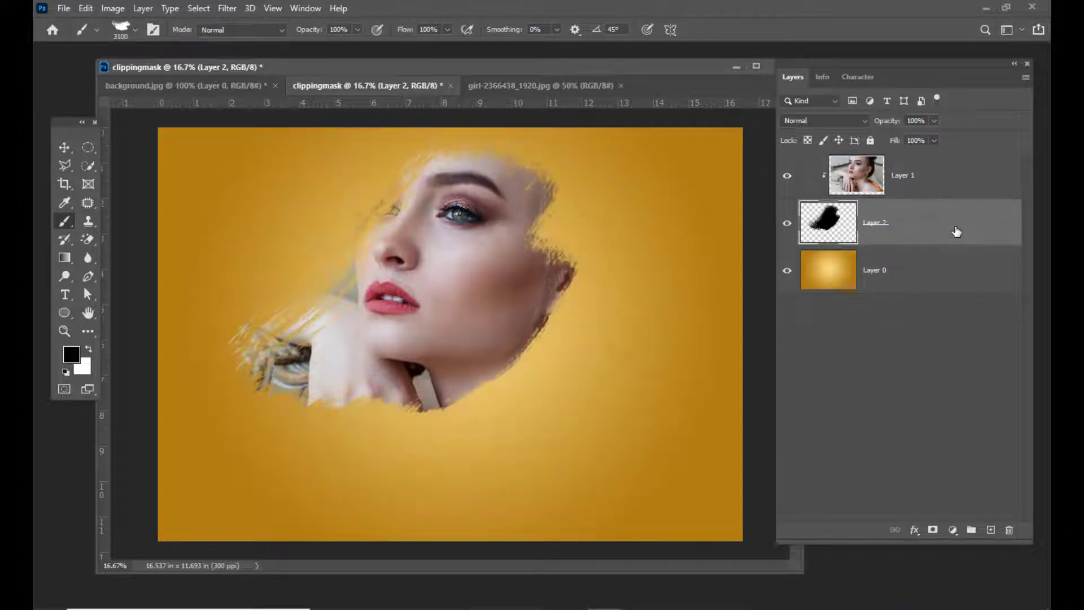
pyautogui.hotkey('ctrl', 'z')
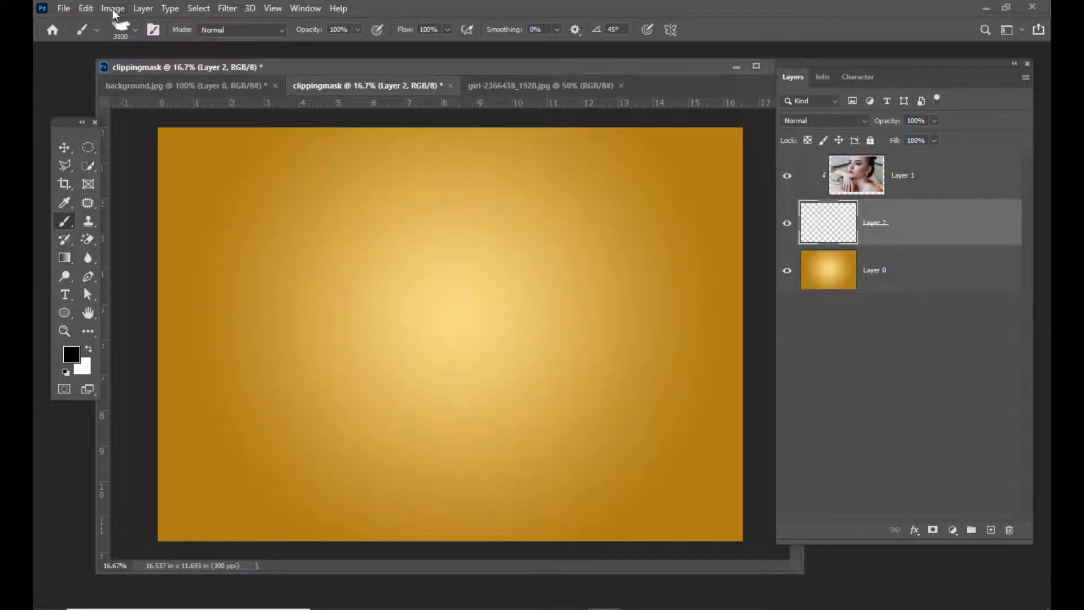
# Step: Choose a soft, ragged-edged 3500 px brush from the downloaded brush presets
pyautogui.click(124, 29)
pyautogui.moveTo(388, 437); pyautogui.dragTo(387, 473)
pyautogui.click(106, 228)
pyautogui.click(540, 71)
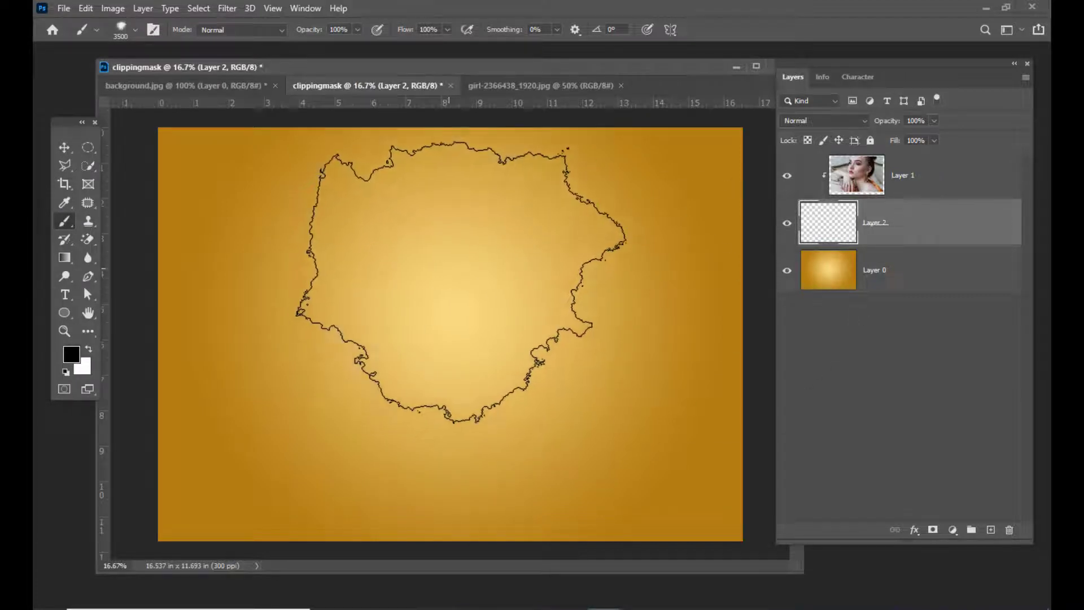
# Step: Stamp the 3500 px soft brush several times on Layer 2 over the woman's face, ear and neck
pyautogui.click(462, 277)
pyautogui.click(464, 293)
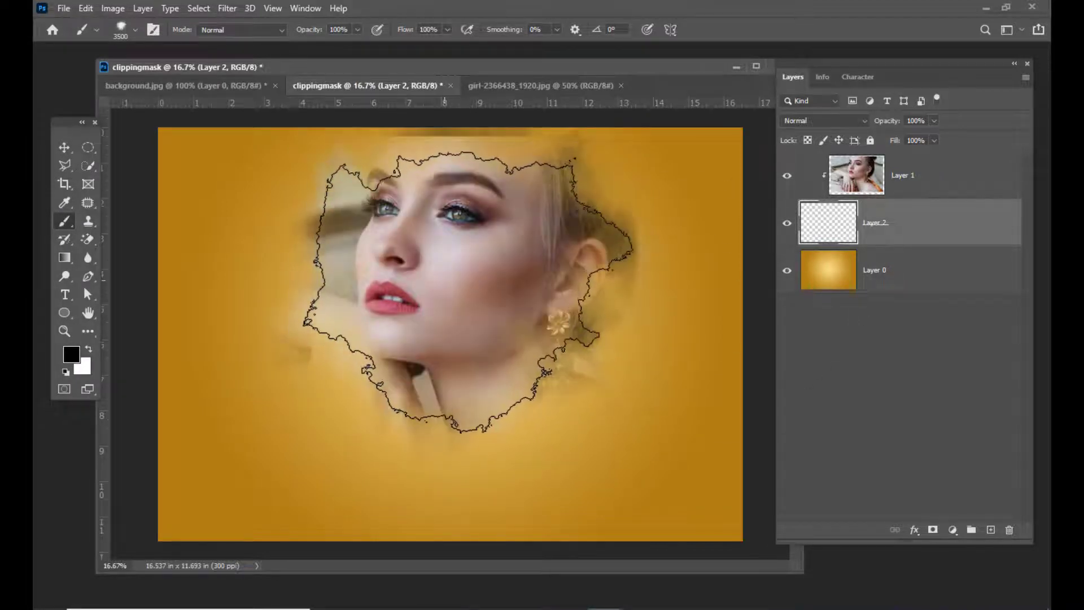
pyautogui.click(464, 291)
pyautogui.click(480, 322)
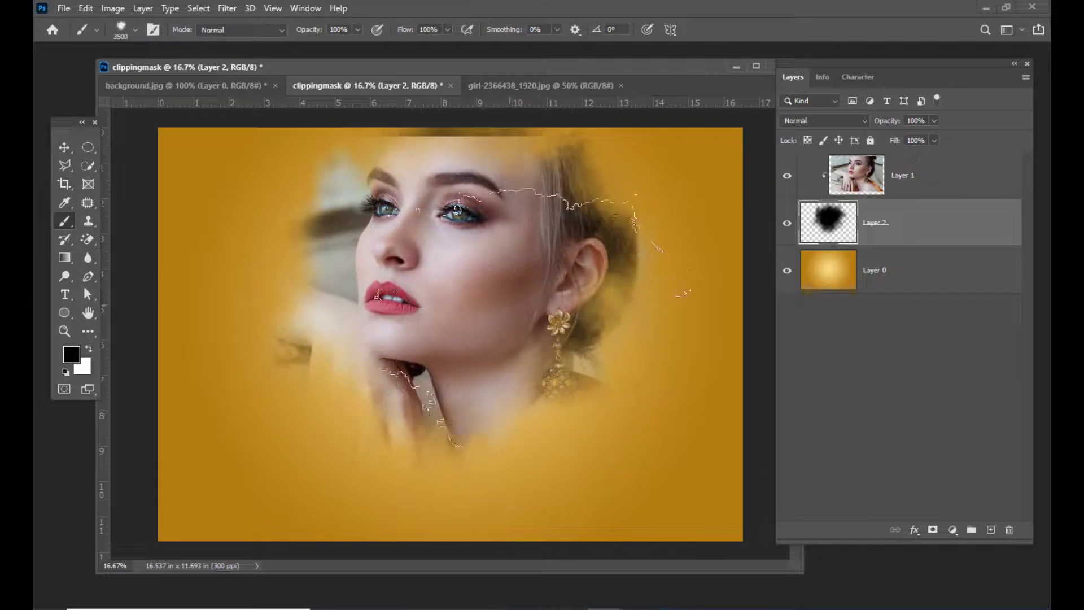
# Step: Undo the soft brush stamps on Layer 2 until the layer is empty
pyautogui.hotkey('ctrl', 'z')
pyautogui.hotkey('ctrl', 'z')
pyautogui.hotkey('ctrl', 'z')
pyautogui.hotkey('ctrl', 'z')
# Step: Try stamping the 3500 px brush over the woman's face on Layer 2, and clear the layer
pyautogui.click(461, 327)
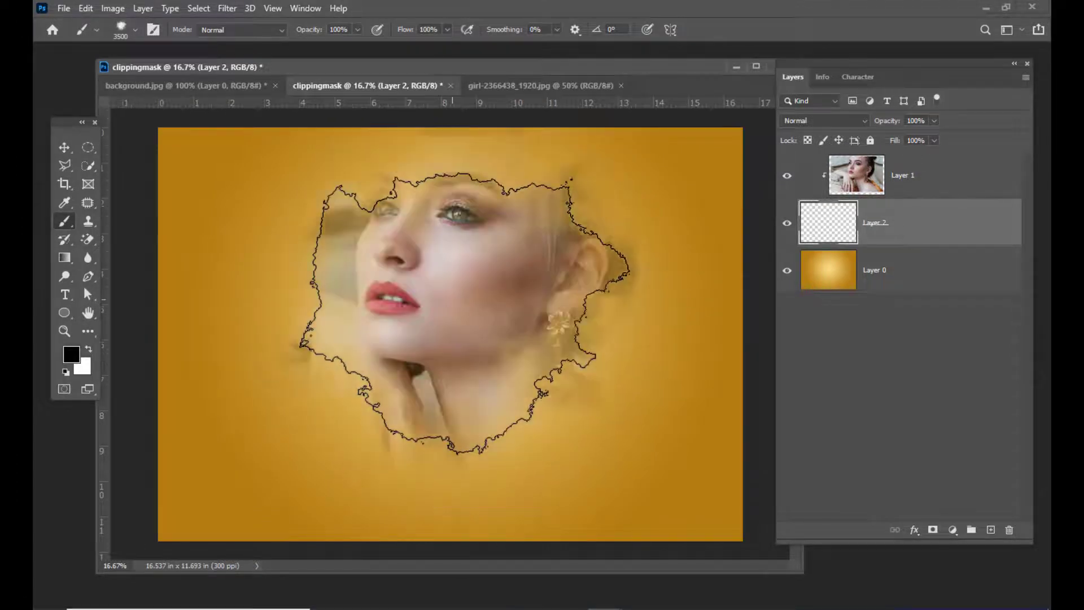
pyautogui.click(462, 325)
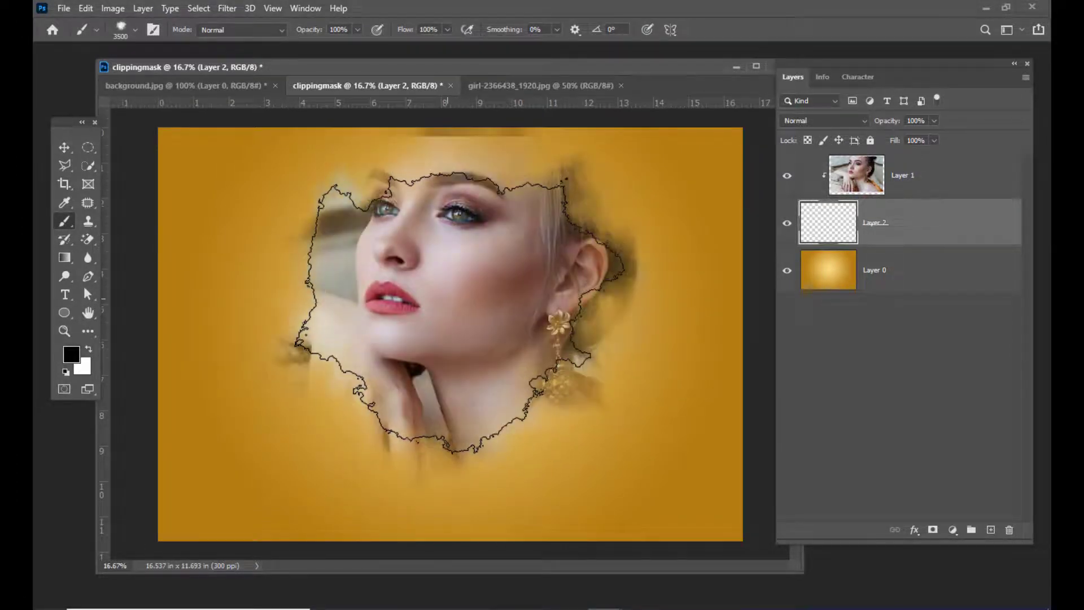
pyautogui.keyDown('ctrl'); pyautogui.click(830, 223); pyautogui.keyUp('ctrl')
pyautogui.press('Delete')
pyautogui.hotkey('ctrl', 'd')
# Step: Scale up the clipped portrait on Layer 1 slightly from its upper corner
pyautogui.click(978, 179)
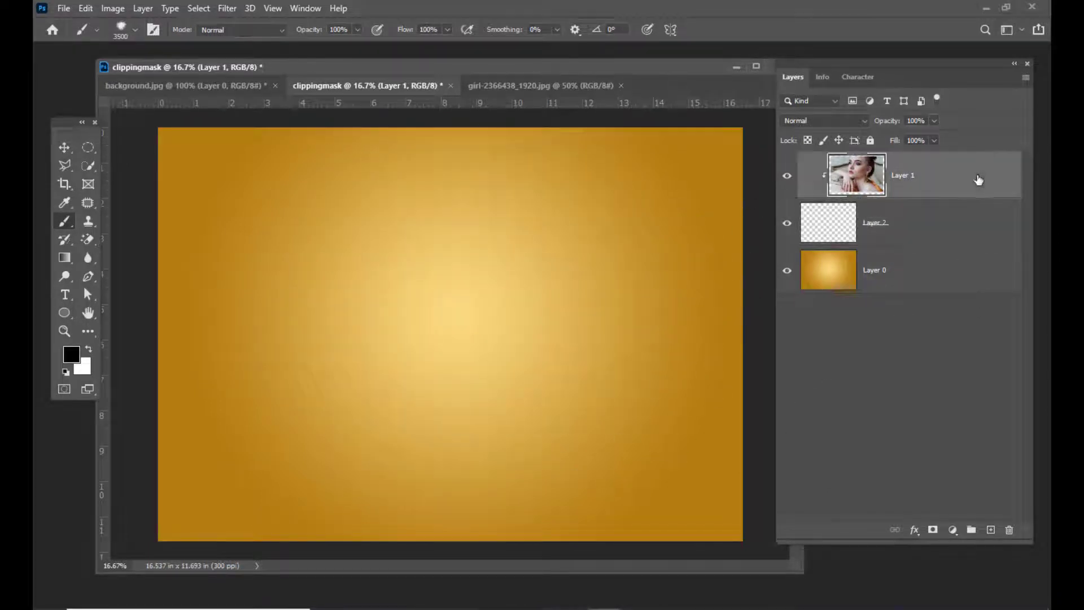
pyautogui.hotkey('ctrl', 't')
pyautogui.moveTo(728, 135); pyautogui.dragTo(774, 103)
pyautogui.press('Return')
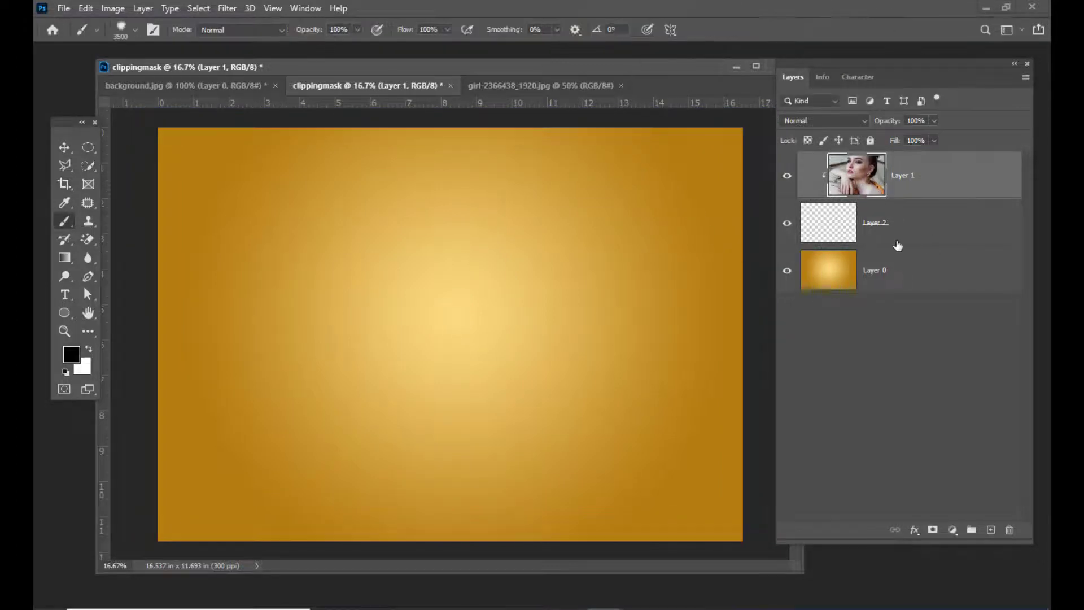
# Step: Stamp the soft 3500 px brush on Layer 2 over the centre of the woman's face
pyautogui.click(900, 235)
pyautogui.press('b')
pyautogui.click(460, 283)
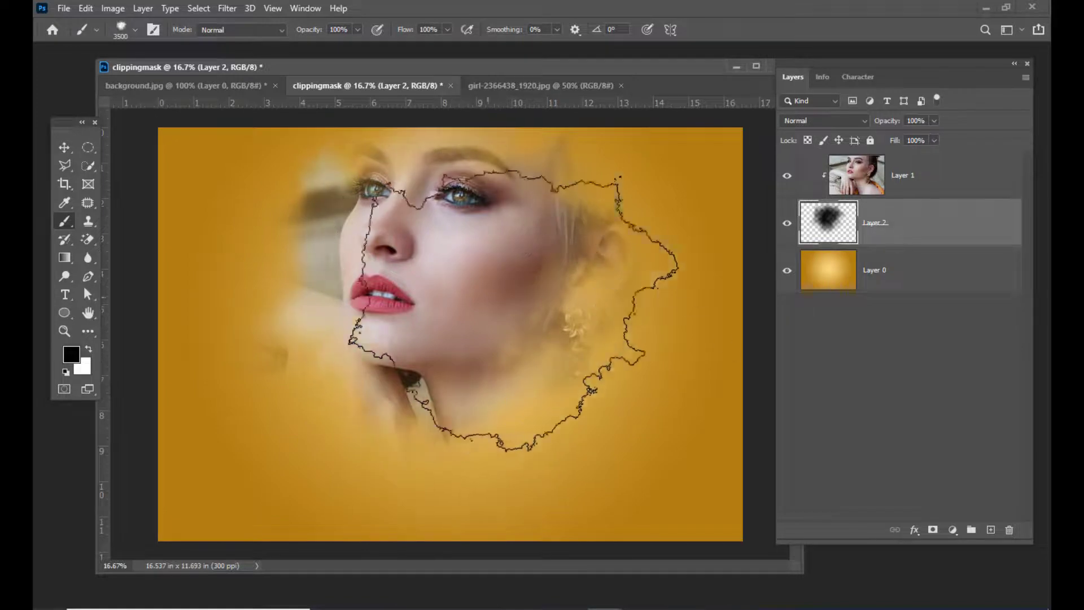
# Step: Apply an Inner Shadow layer style to the soft brush stamp on Layer 2 and return to the Brush tool
pyautogui.doubleClick(974, 237)
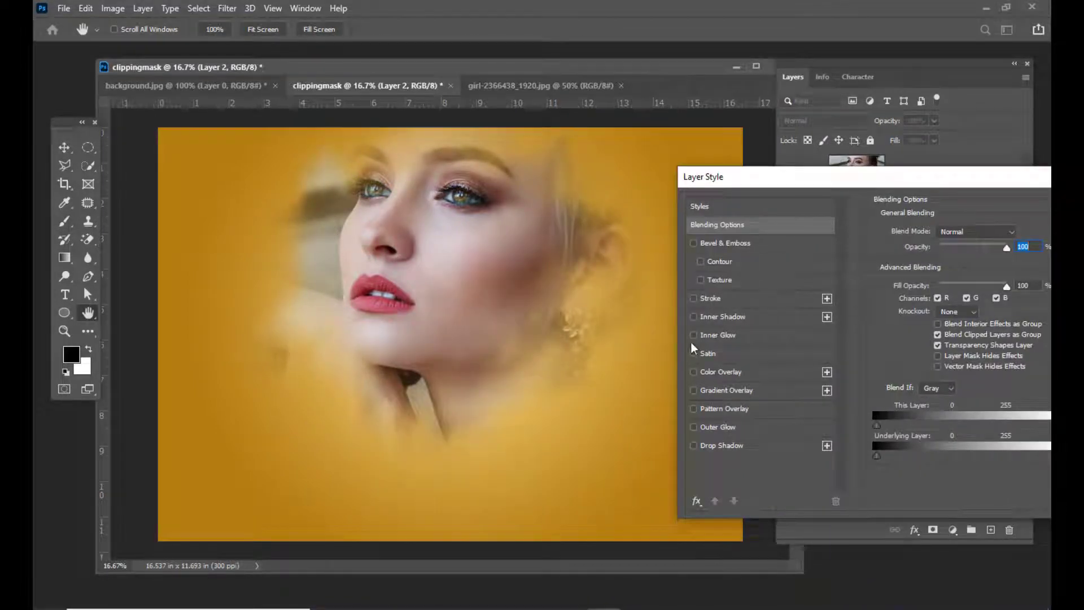
pyautogui.click(694, 318)
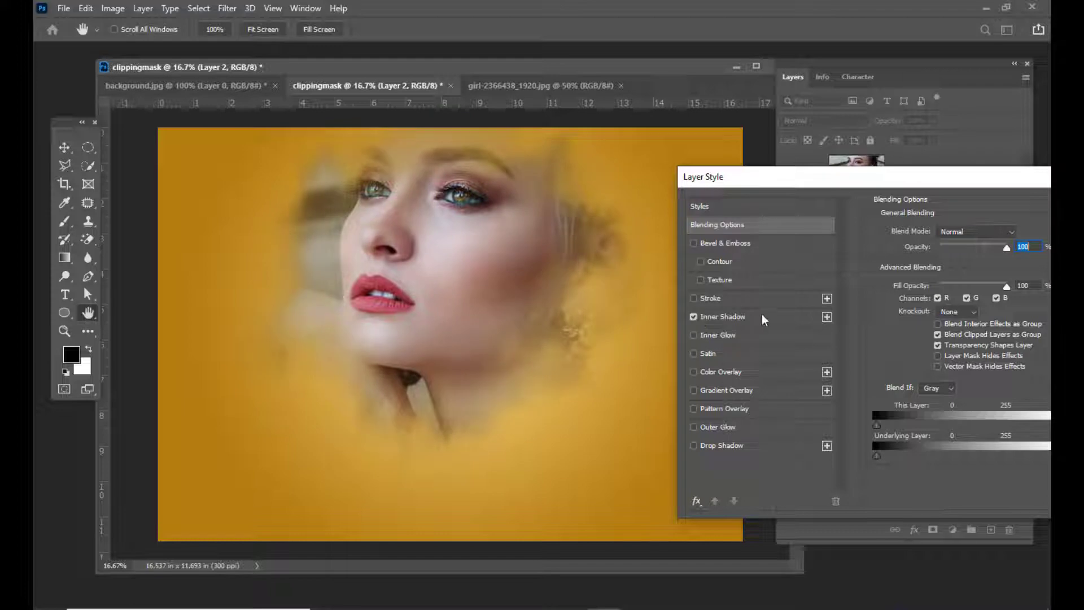
pyautogui.moveTo(847, 176); pyautogui.dragTo(471, 381)
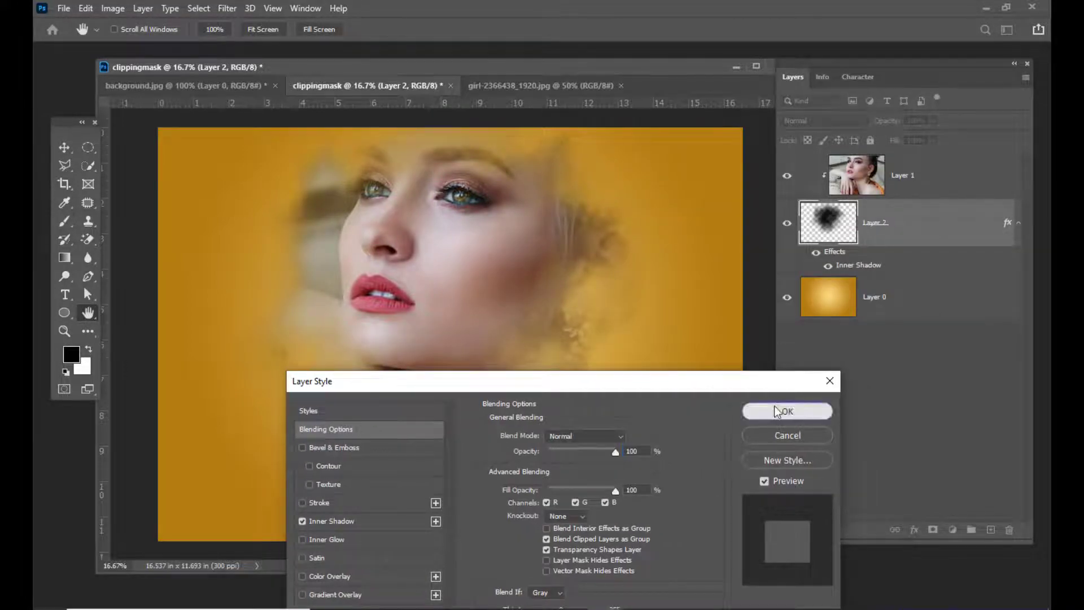
pyautogui.click(777, 411)
pyautogui.press('b')
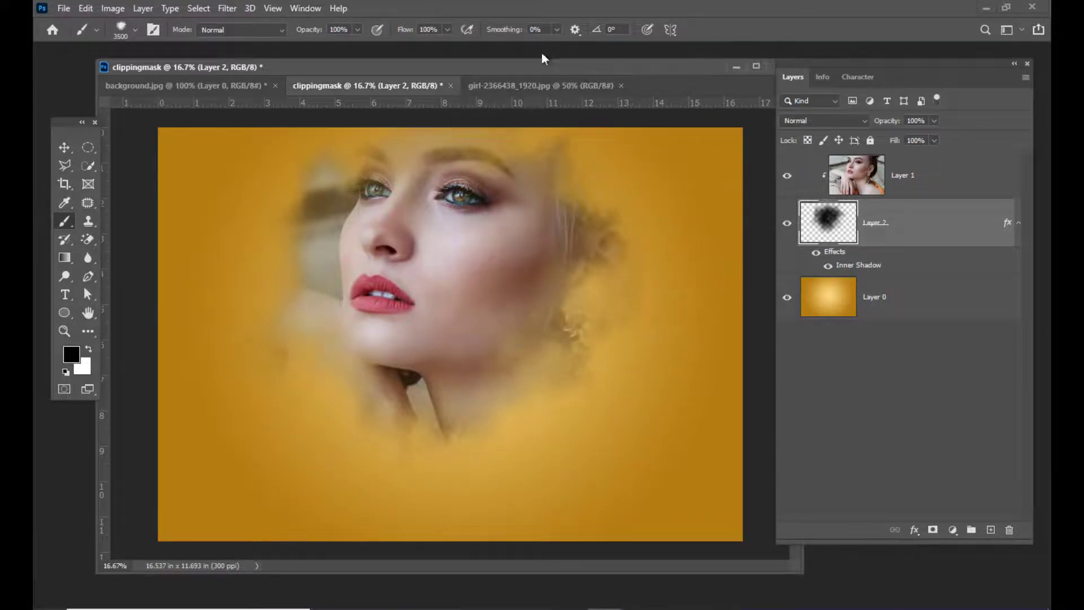
# Step: Switch to the background.jpg document and detach it into its own floating window
pyautogui.click(514, 87)
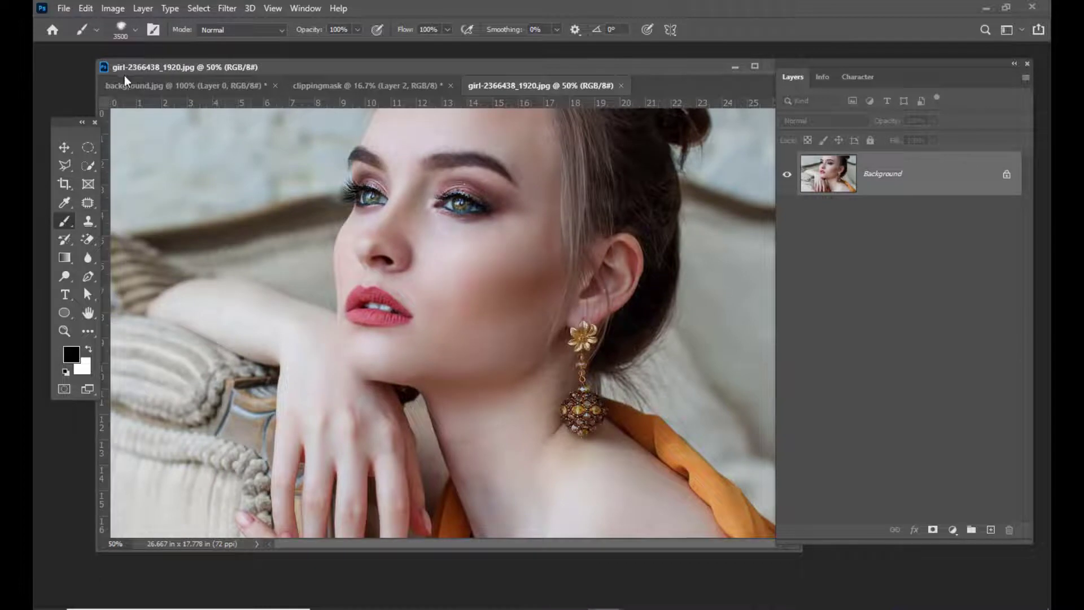
pyautogui.click(168, 85)
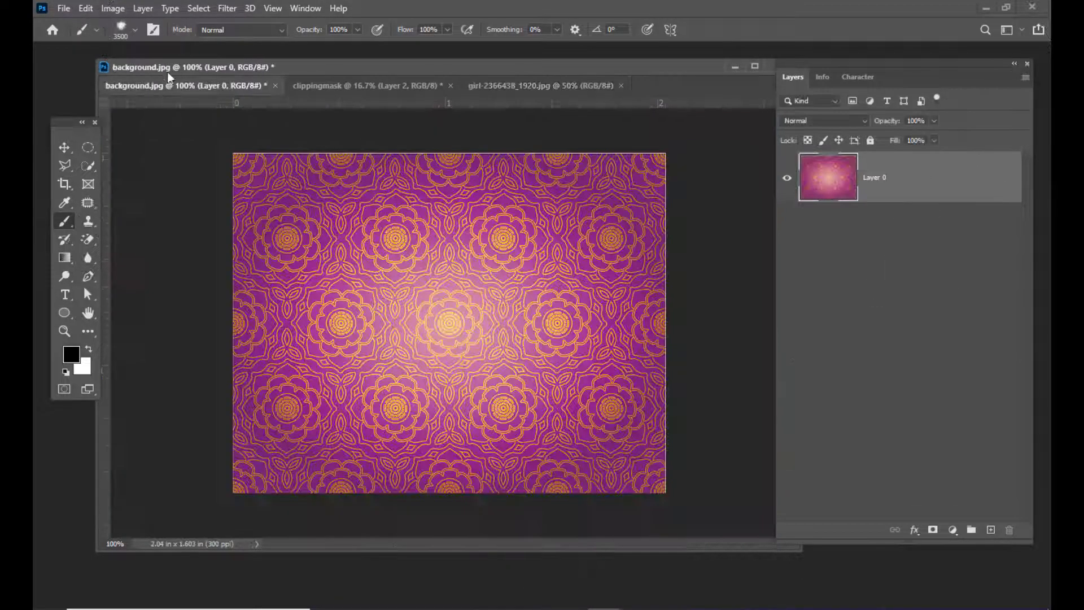
pyautogui.moveTo(367, 67); pyautogui.dragTo(389, 56)
pyautogui.moveTo(215, 78); pyautogui.dragTo(463, 133)
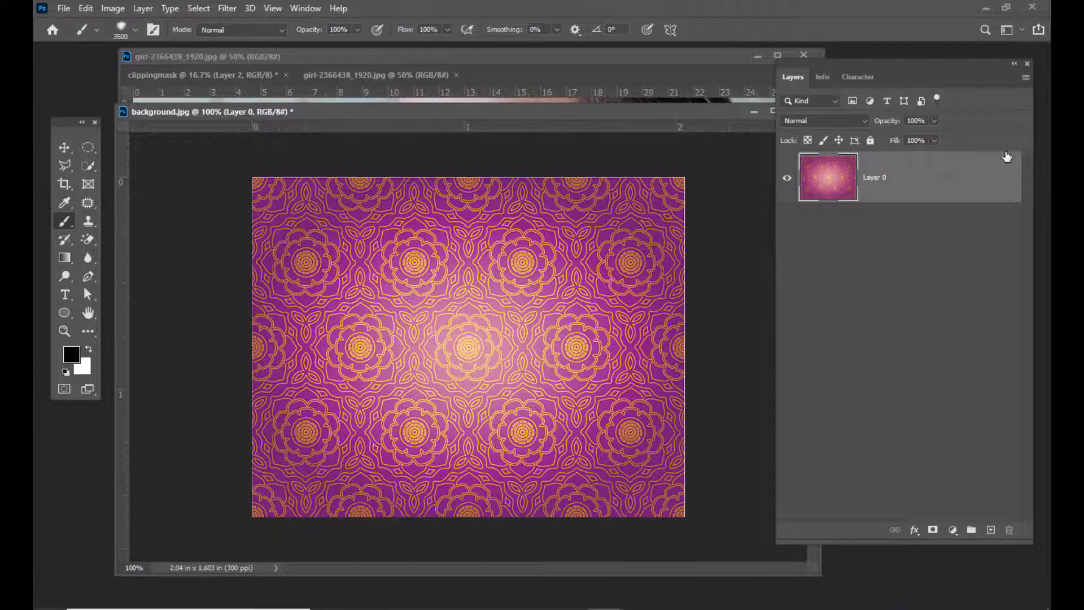
# Step: Open the image woman-g60b5a49e6_1920 from the girl folder
pyautogui.hotkey('ctrl', 'o')
pyautogui.click(813, 164)
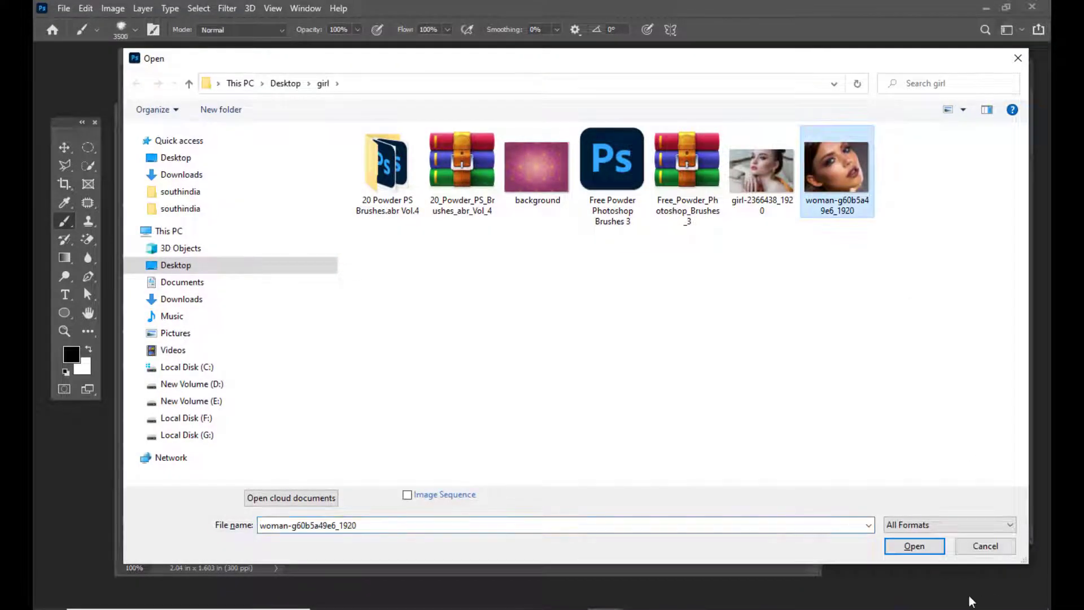
pyautogui.click(912, 546)
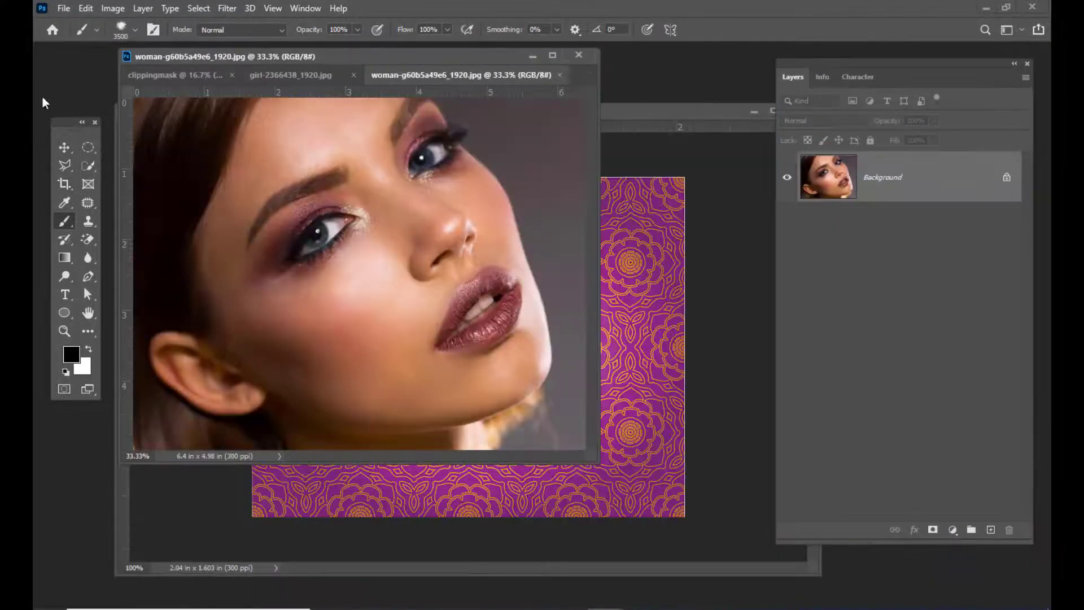
# Step: Copy the woman's portrait into background.jpg as a new layer above the purple pattern
pyautogui.click(64, 147)
pyautogui.moveTo(393, 55); pyautogui.dragTo(202, 56)
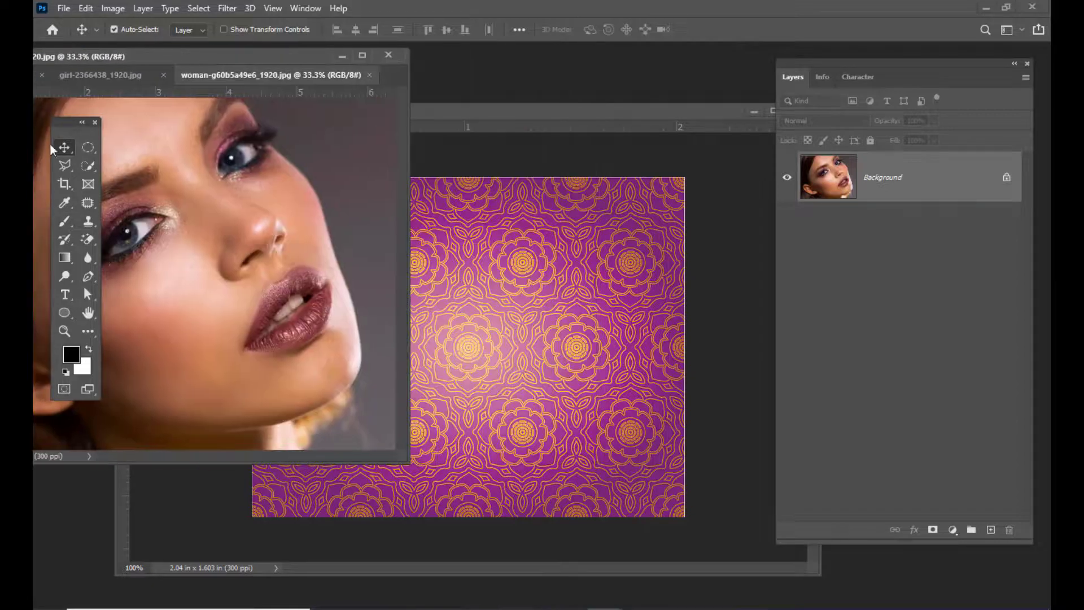
pyautogui.moveTo(228, 178); pyautogui.dragTo(547, 305)
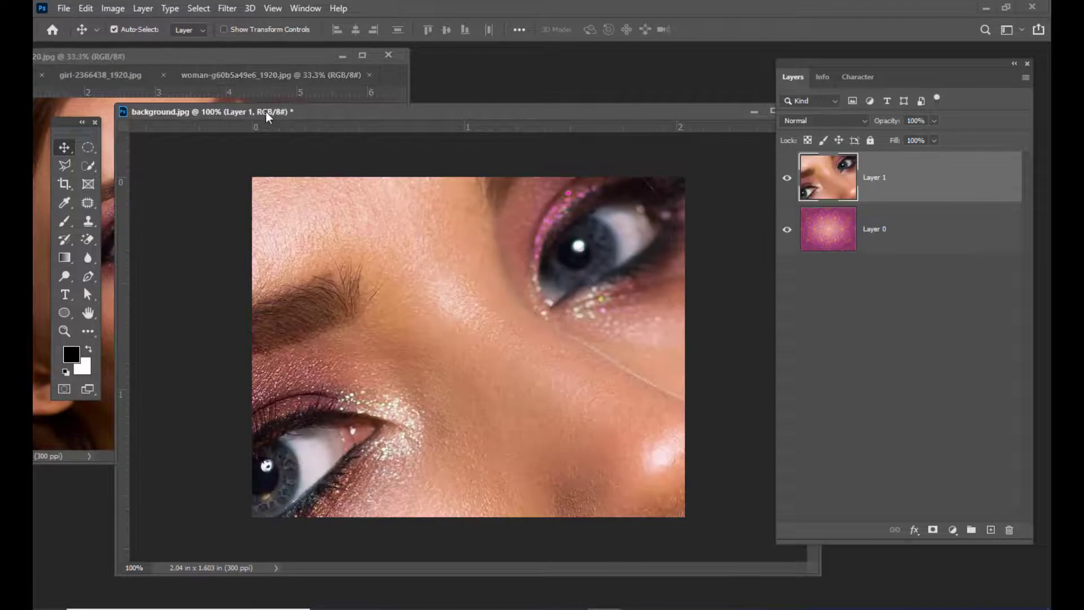
pyautogui.moveTo(313, 115); pyautogui.dragTo(287, 100)
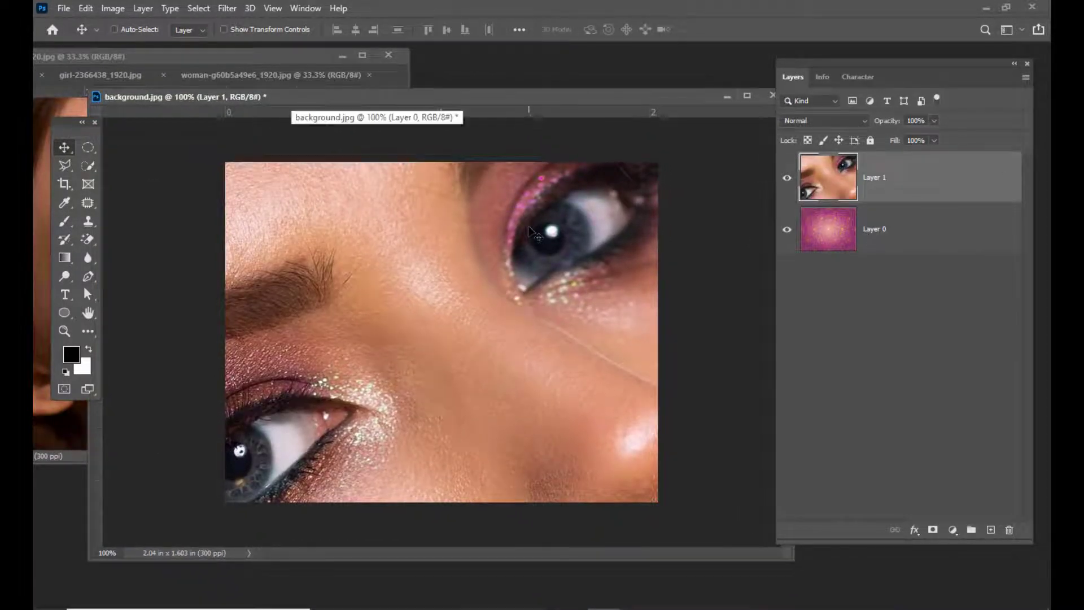
# Step: Centre the portrait on Layer 1 and scale it down with Free Transform until it just covers the canvas
pyautogui.hotkey('ctrl', '-')
pyautogui.hotkey('ctrl', 't')
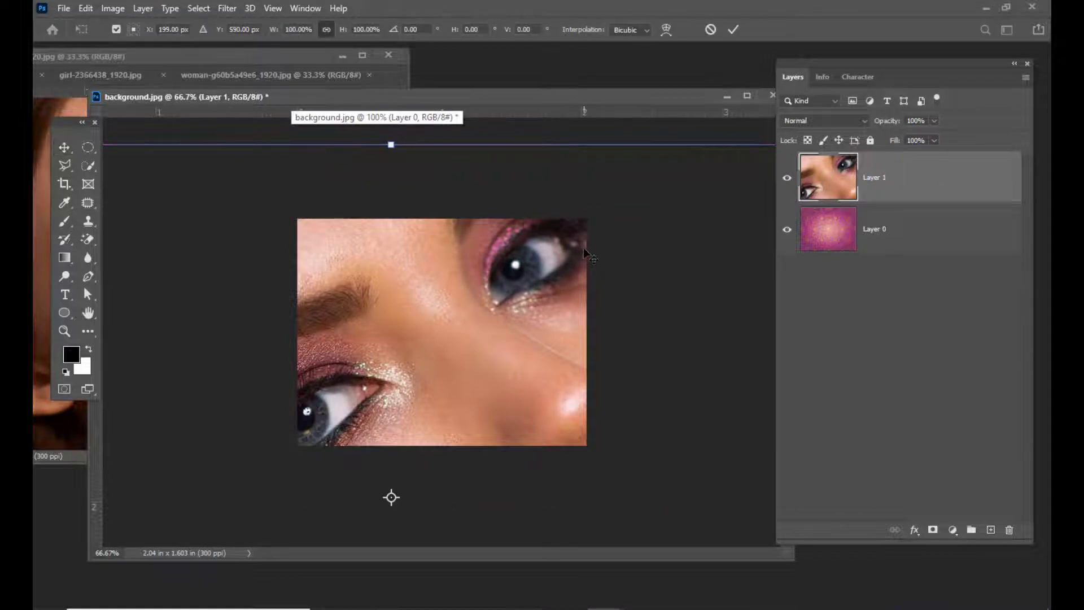
pyautogui.hotkey('ctrl', '-')
pyautogui.hotkey('ctrl', '-')
pyautogui.moveTo(614, 284); pyautogui.dragTo(641, 216)
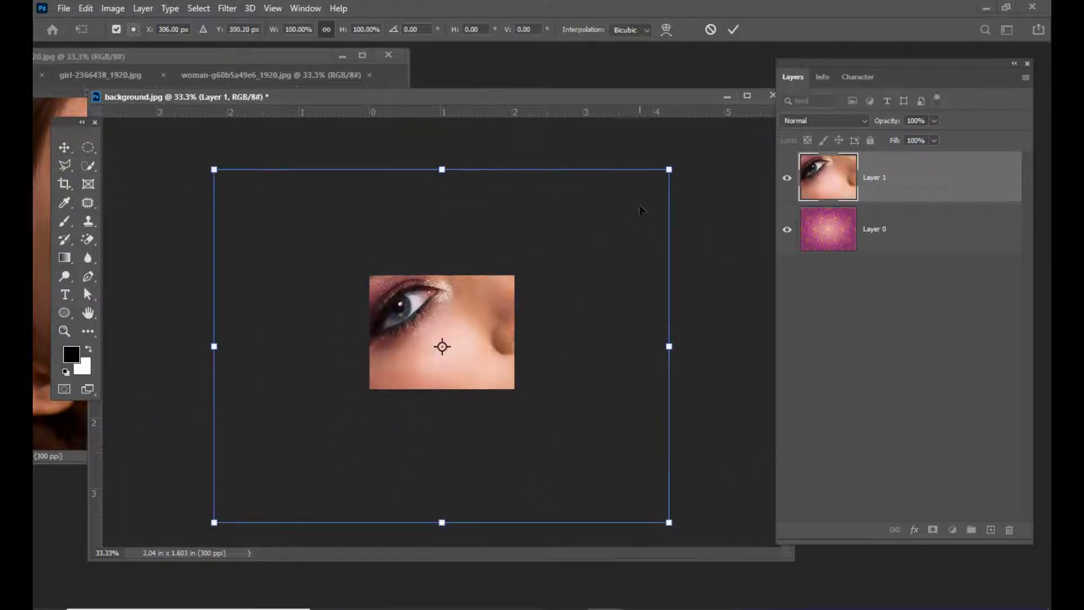
pyautogui.moveTo(668, 169); pyautogui.dragTo(477, 305)
pyautogui.hotkey('ctrl', '+')
pyautogui.hotkey('ctrl', '+')
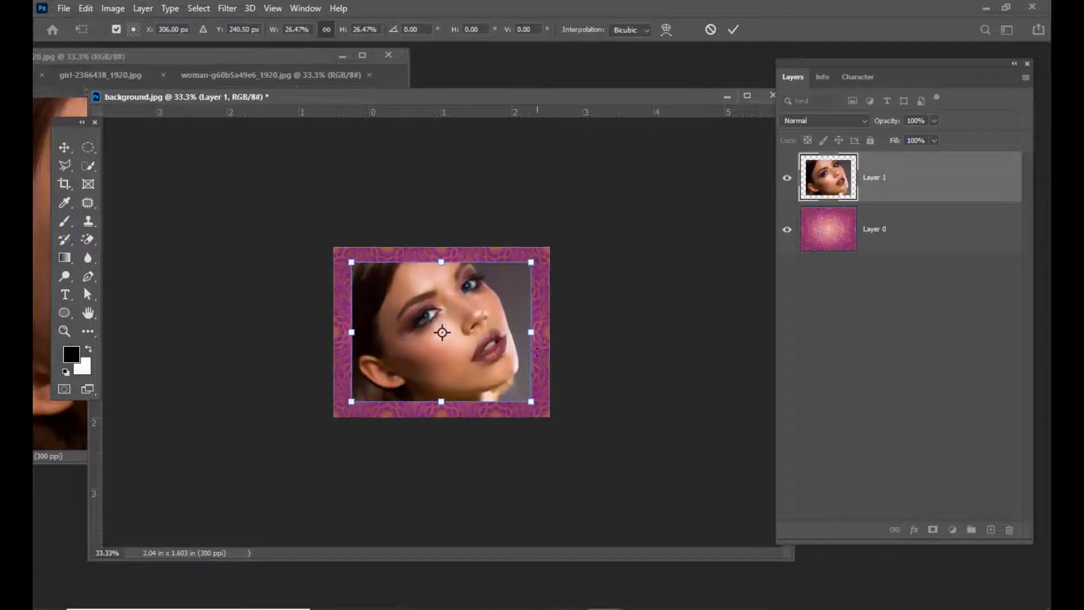
pyautogui.moveTo(562, 238); pyautogui.dragTo(587, 219)
pyautogui.press('Return')
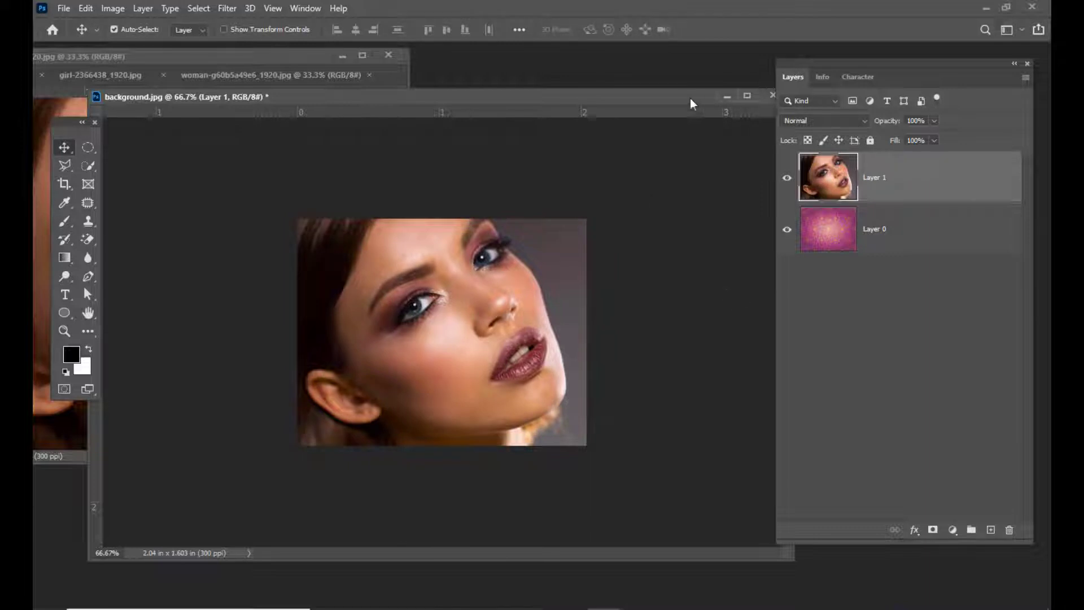
# Step: Add a new empty layer between the purple pattern background and the portrait layer
pyautogui.moveTo(661, 100); pyautogui.dragTo(639, 72)
pyautogui.moveTo(869, 68); pyautogui.dragTo(849, 57)
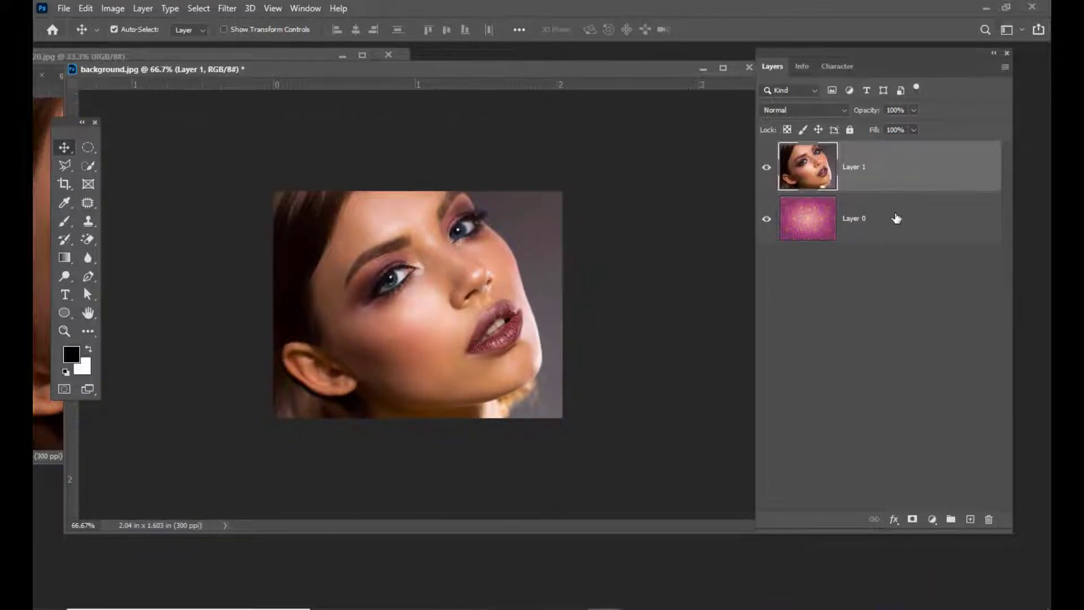
pyautogui.click(908, 227)
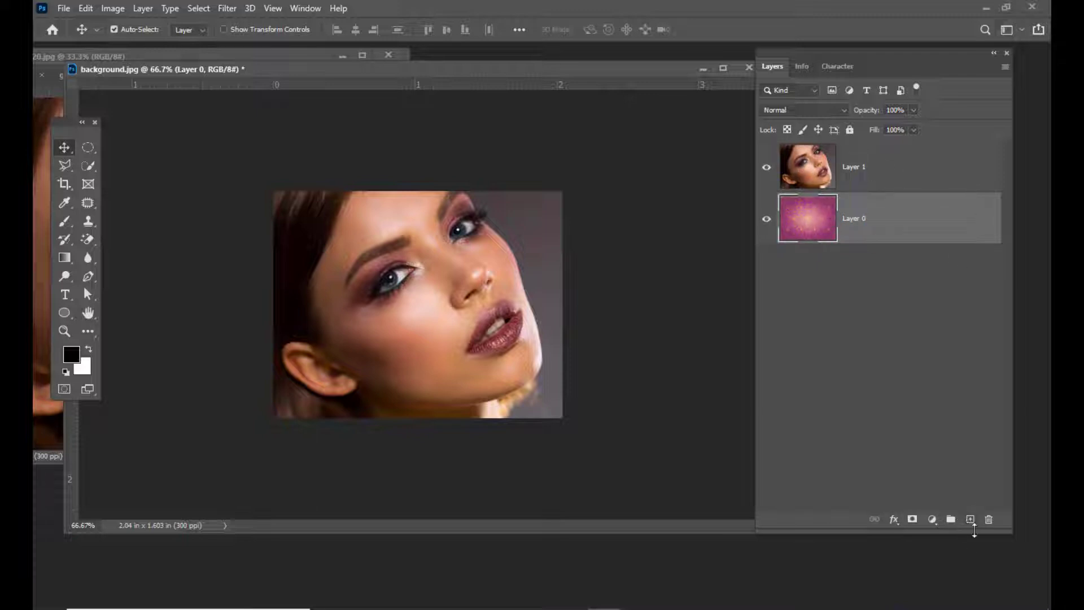
pyautogui.moveTo(835, 53); pyautogui.dragTo(822, 53)
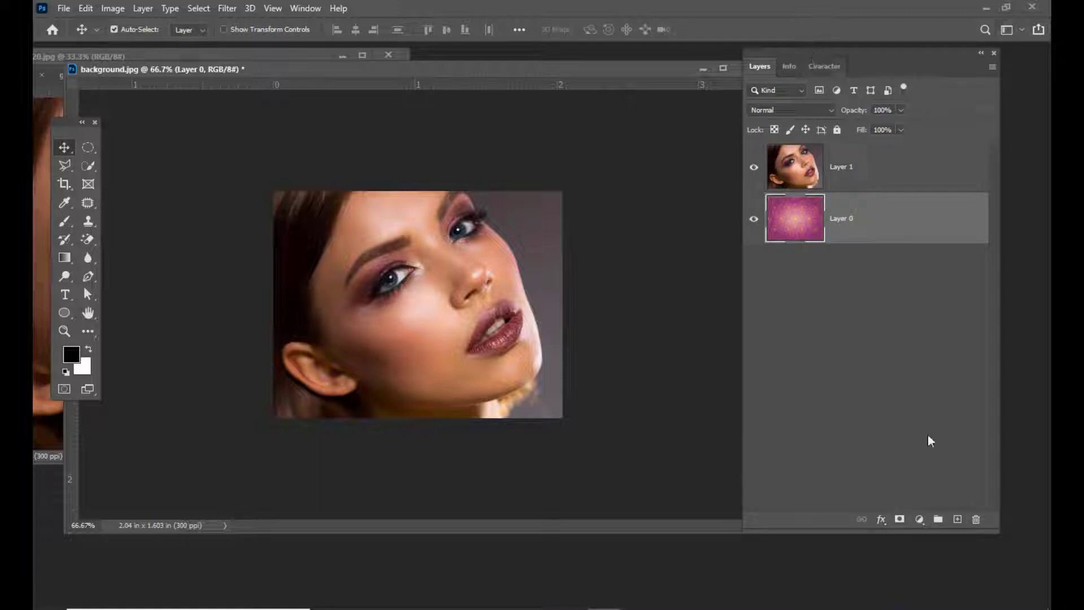
pyautogui.click(957, 519)
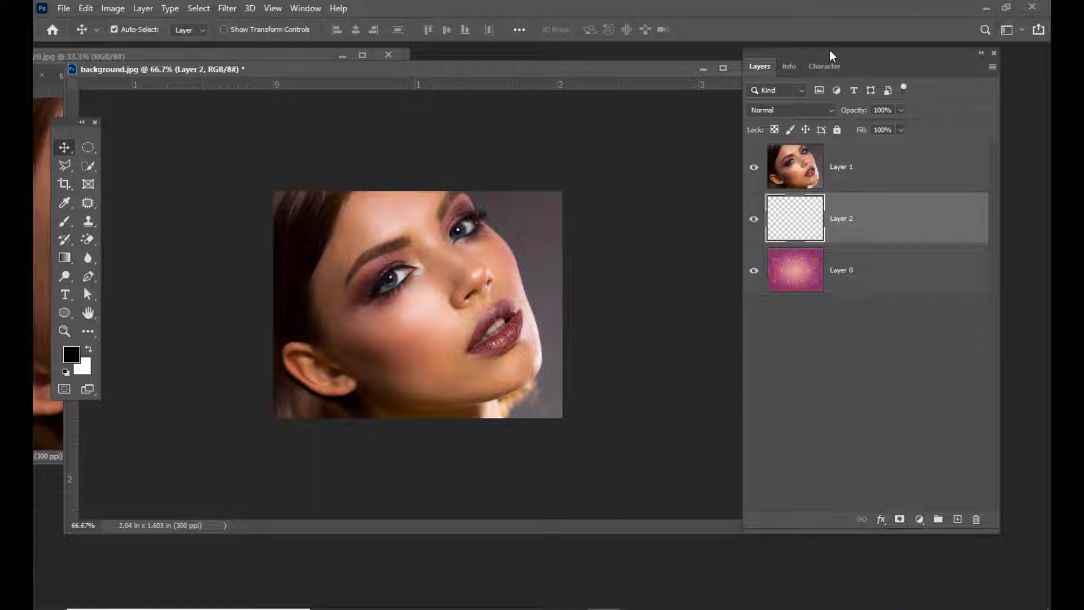
# Step: Clip the portrait on Layer 1 to the empty Layer 2 with a clipping mask
pyautogui.moveTo(829, 51); pyautogui.dragTo(835, 52)
pyautogui.moveTo(618, 69); pyautogui.dragTo(627, 70)
pyautogui.moveTo(499, 72); pyautogui.dragTo(513, 75)
pyautogui.click(889, 164)
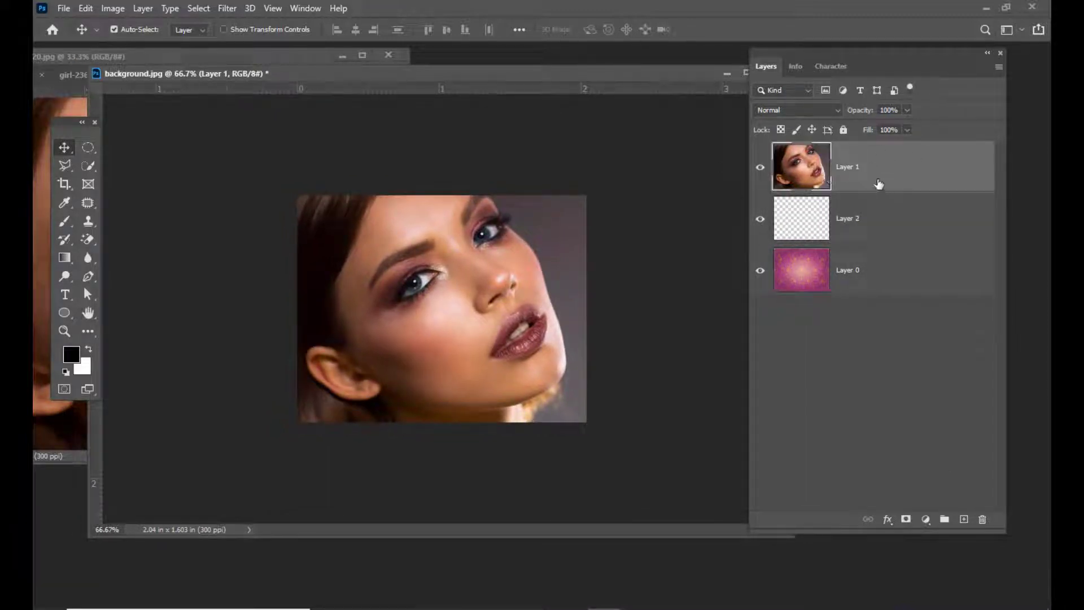
pyautogui.moveTo(938, 192); pyautogui.dragTo(905, 203)
pyautogui.keyDown('alt'); pyautogui.click(915, 191); pyautogui.keyUp('alt')
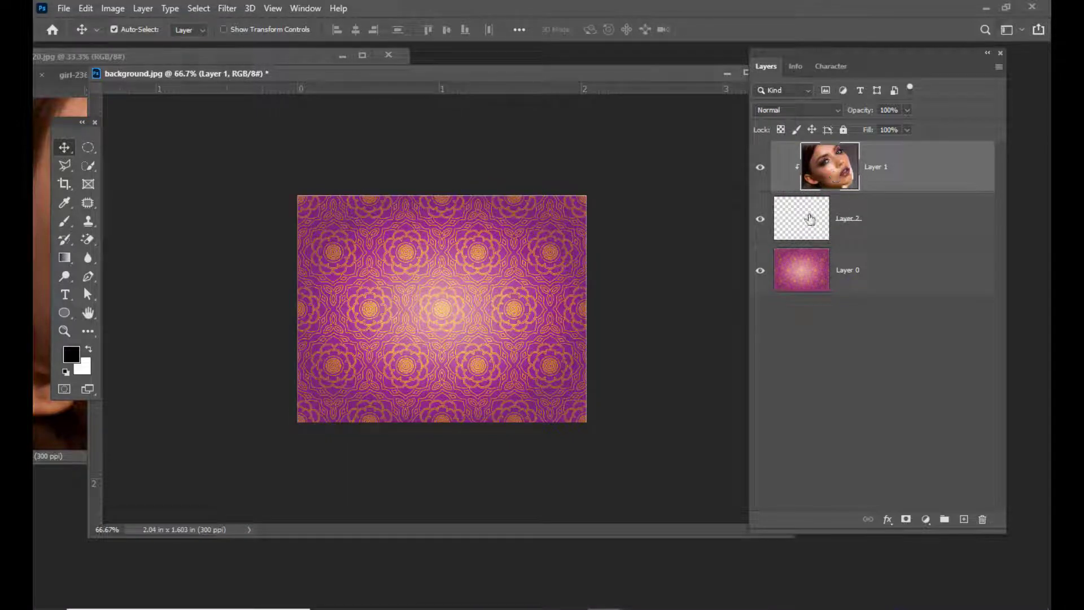
pyautogui.moveTo(794, 56); pyautogui.dragTo(825, 51)
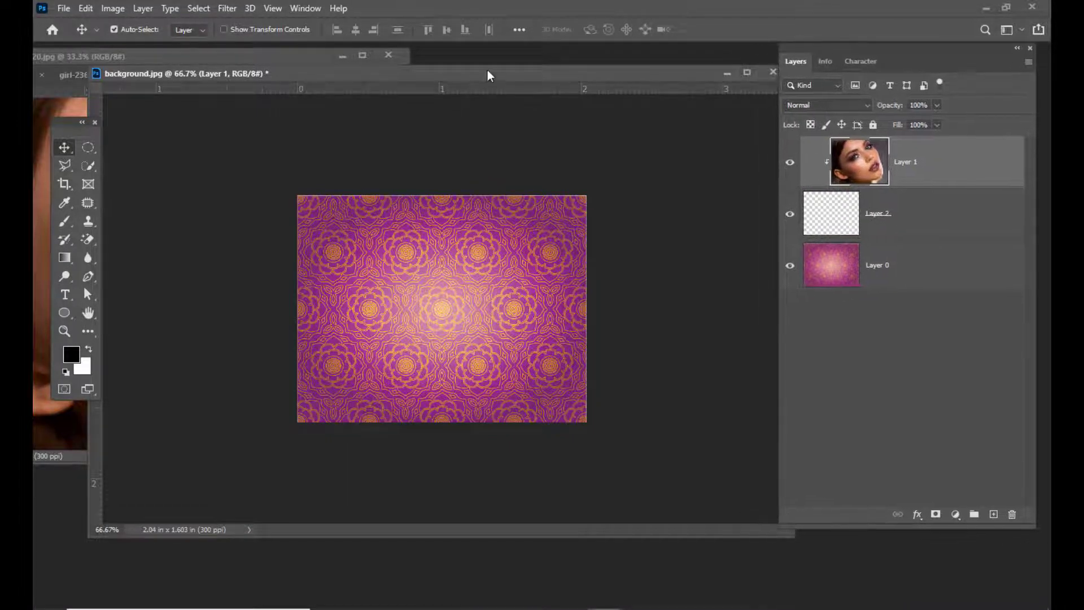
# Step: Activate the Brush tool and choose the Painter 8 brush preset
pyautogui.moveTo(489, 75); pyautogui.dragTo(545, 96)
pyautogui.click(59, 221)
pyautogui.click(84, 221)
pyautogui.click(123, 30)
pyautogui.moveTo(391, 465)
pyautogui.mouseDown()
pyautogui.moveTo(387, 429)
pyautogui.moveTo(367, 416)
pyautogui.mouseUp()
pyautogui.click(293, 291)
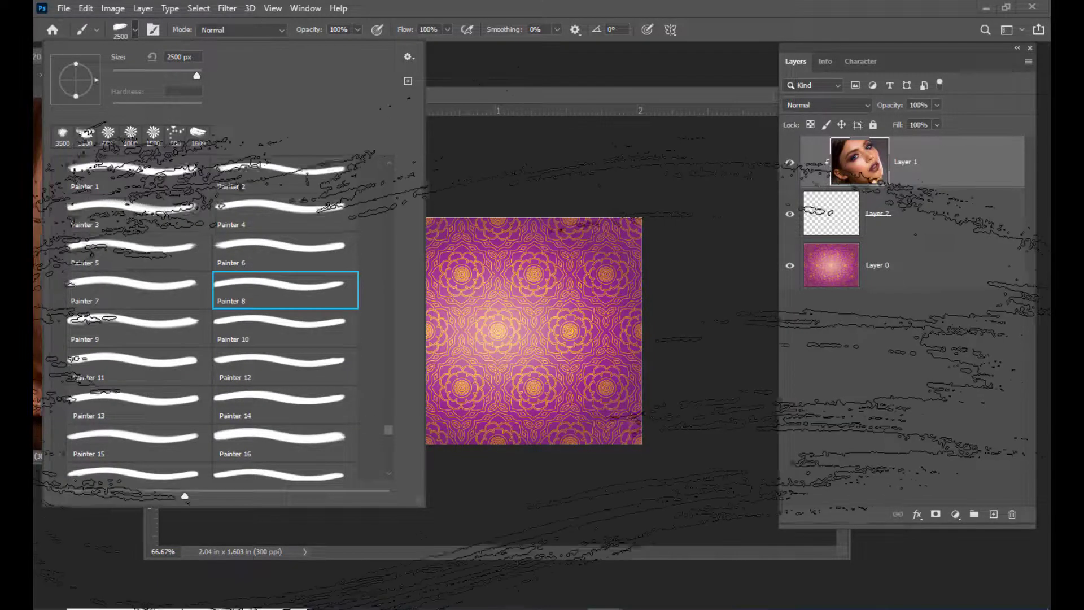
pyautogui.click(491, 76)
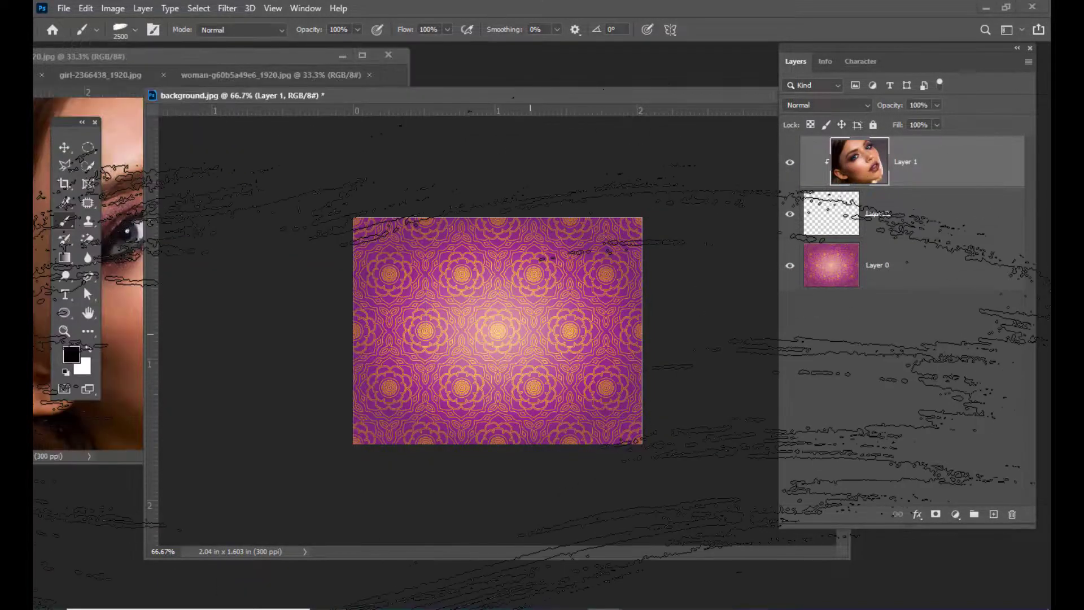
# Step: Reduce the Painter 8 brush size to 400 px
pyautogui.press('[')
pyautogui.press('[')
pyautogui.press('[')
pyautogui.press('[')
pyautogui.press('[')
pyautogui.press('[')
pyautogui.press('[')
pyautogui.press('[')
pyautogui.press('[')
pyautogui.press('[')
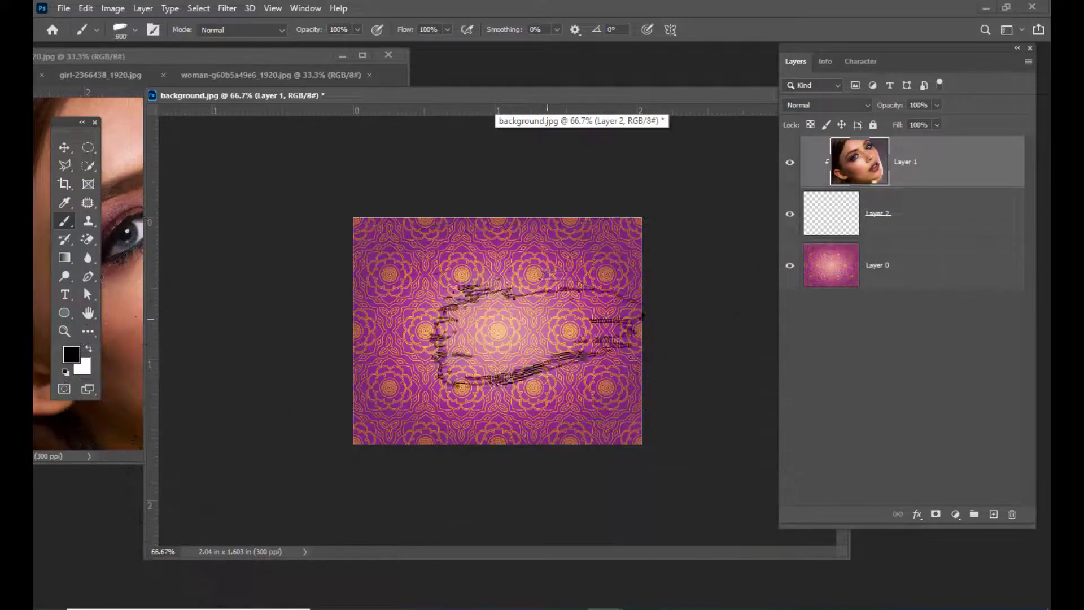
pyautogui.press('[')
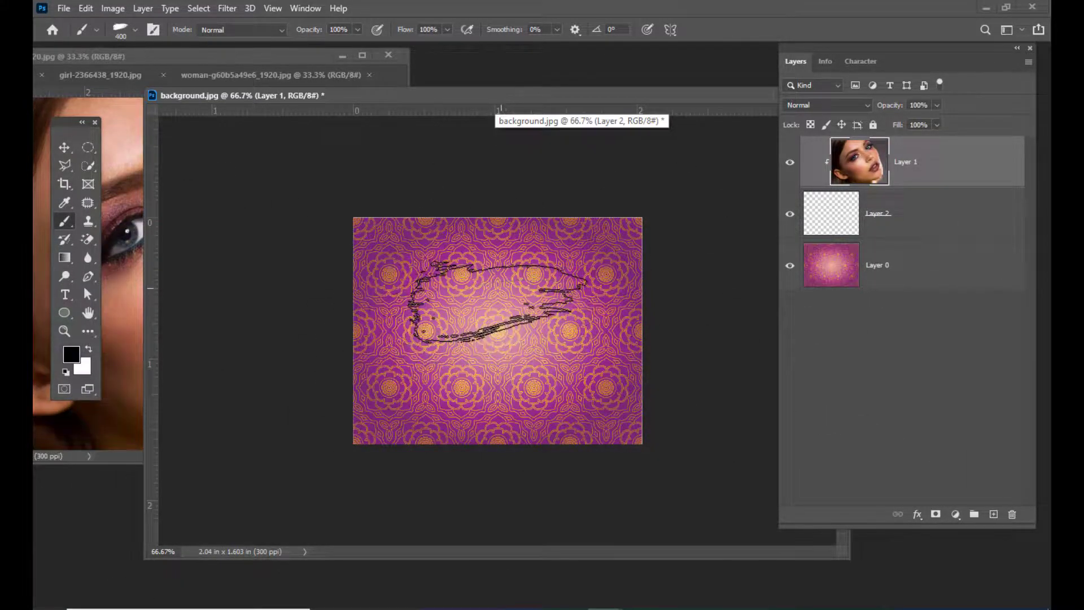
# Step: Set the brush angle to 15° and its size to 500 px, and make Layer 2 the active layer
pyautogui.hotkey('shift', 'Right')
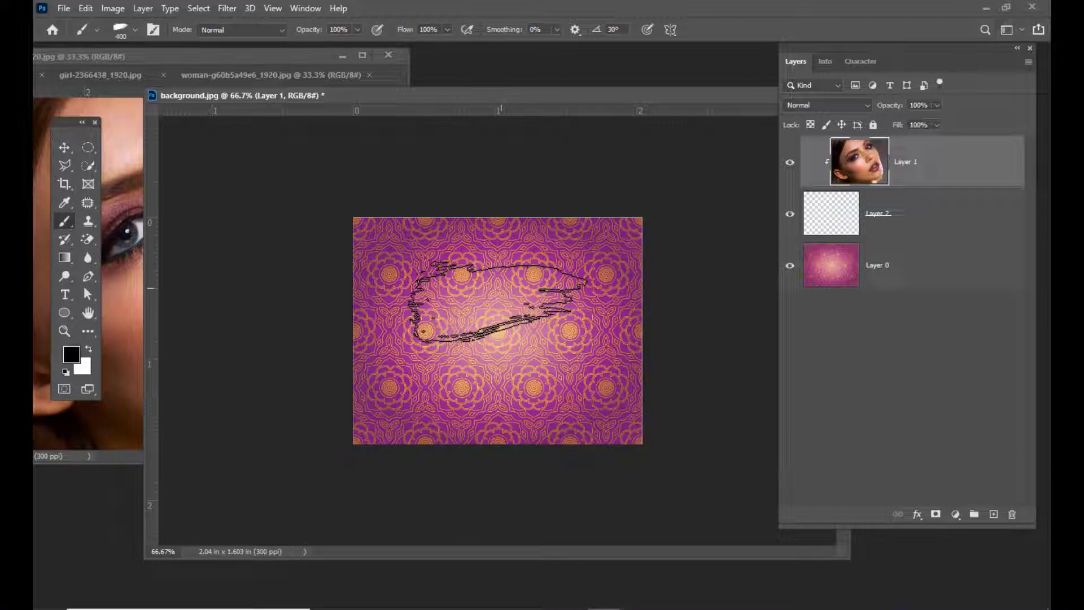
pyautogui.moveTo(497, 302); pyautogui.dragTo(500, 316)
pyautogui.hotkey('ctrl', 'z')
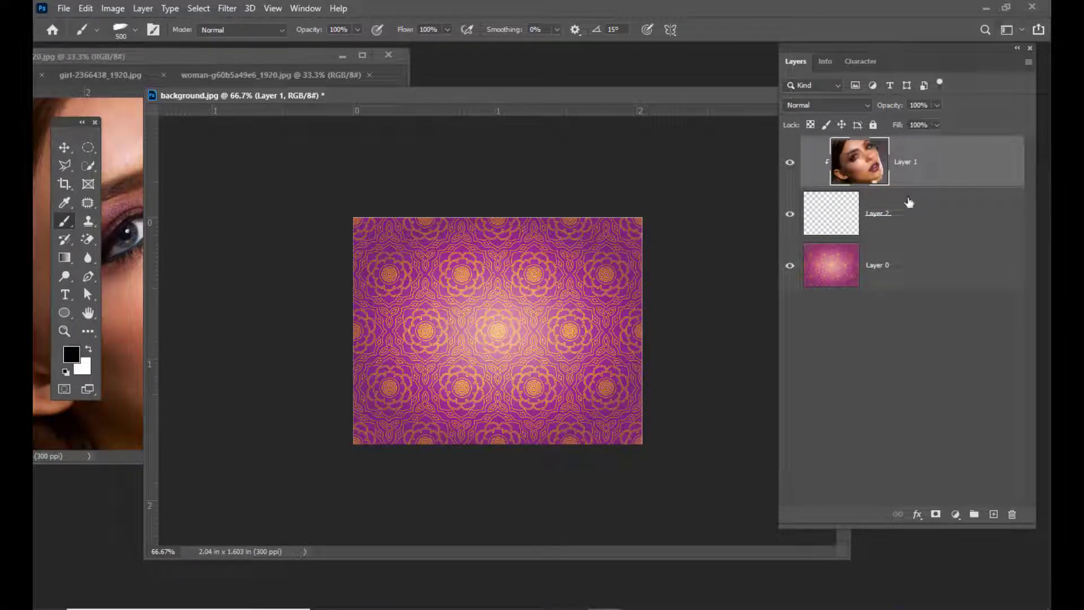
pyautogui.click(910, 202)
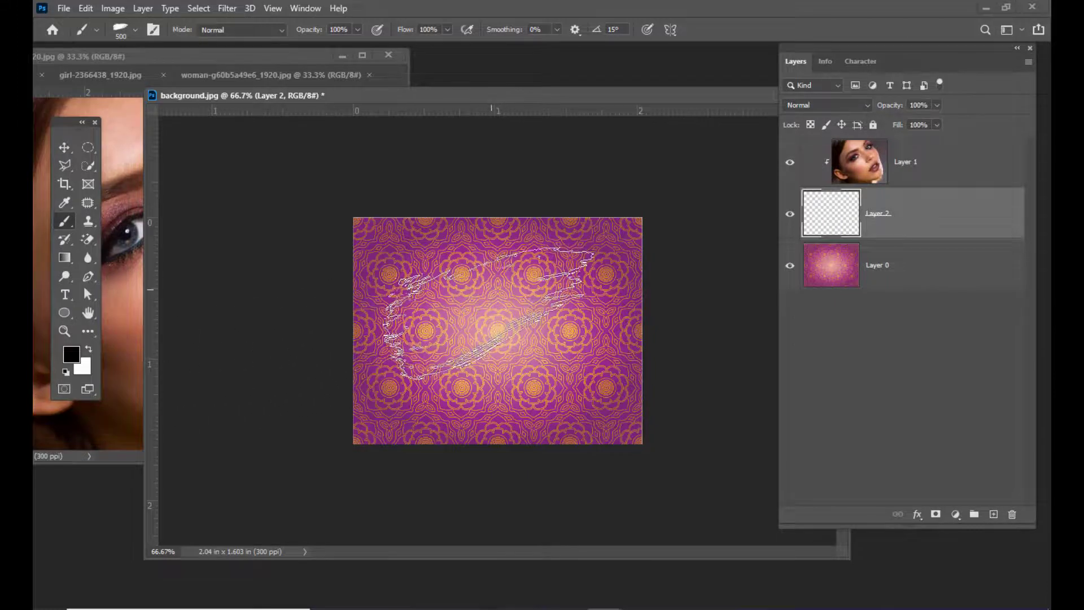
# Step: Paint on Layer 2 with the Painter 8 brush at 500 px, then 400 px, to reveal the woman's face down to the lips
pyautogui.click(489, 325)
pyautogui.moveTo(488, 324)
pyautogui.mouseDown()
pyautogui.moveTo(542, 415)
pyautogui.moveTo(520, 415)
pyautogui.moveTo(520, 338)
pyautogui.moveTo(508, 327)
pyautogui.mouseUp()
pyautogui.moveTo(588, 282)
pyautogui.mouseDown()
pyautogui.moveTo(554, 232)
pyautogui.moveTo(485, 265)
pyautogui.moveTo(565, 260)
pyautogui.moveTo(542, 243)
pyautogui.mouseUp()
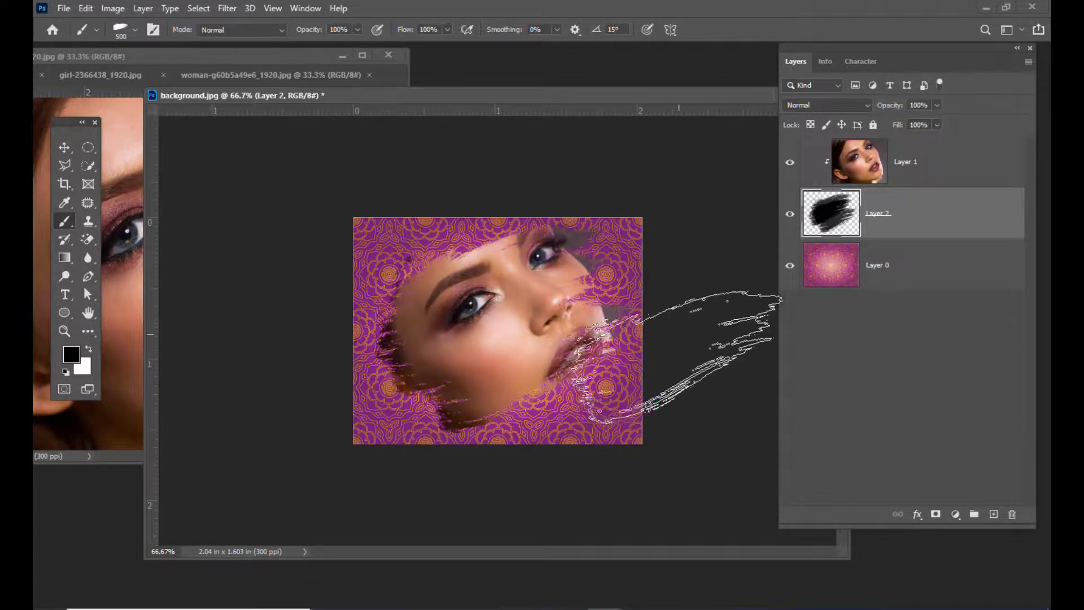
pyautogui.press('[')
pyautogui.moveTo(556, 391)
pyautogui.mouseDown()
pyautogui.moveTo(644, 366)
pyautogui.moveTo(534, 323)
pyautogui.moveTo(547, 365)
pyautogui.moveTo(524, 339)
pyautogui.moveTo(539, 319)
pyautogui.mouseUp()
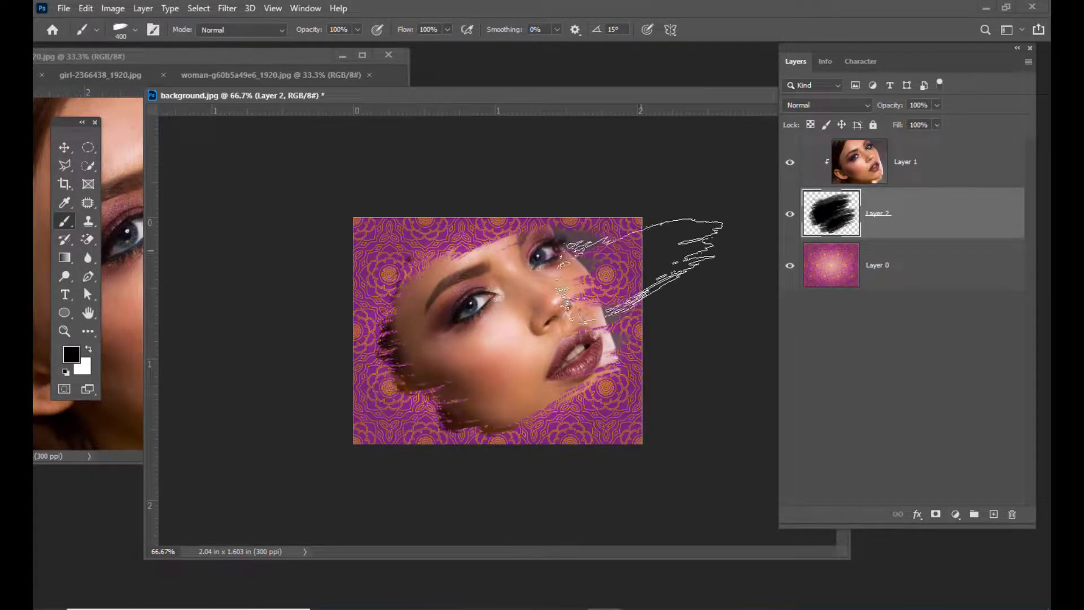
# Step: Add a Multiply inner shadow to Layer 2 with a distance of 11 px and a size of 7 px
pyautogui.doubleClick(954, 214)
pyautogui.moveTo(442, 262); pyautogui.dragTo(705, 235)
pyautogui.click(661, 286)
pyautogui.click(706, 285)
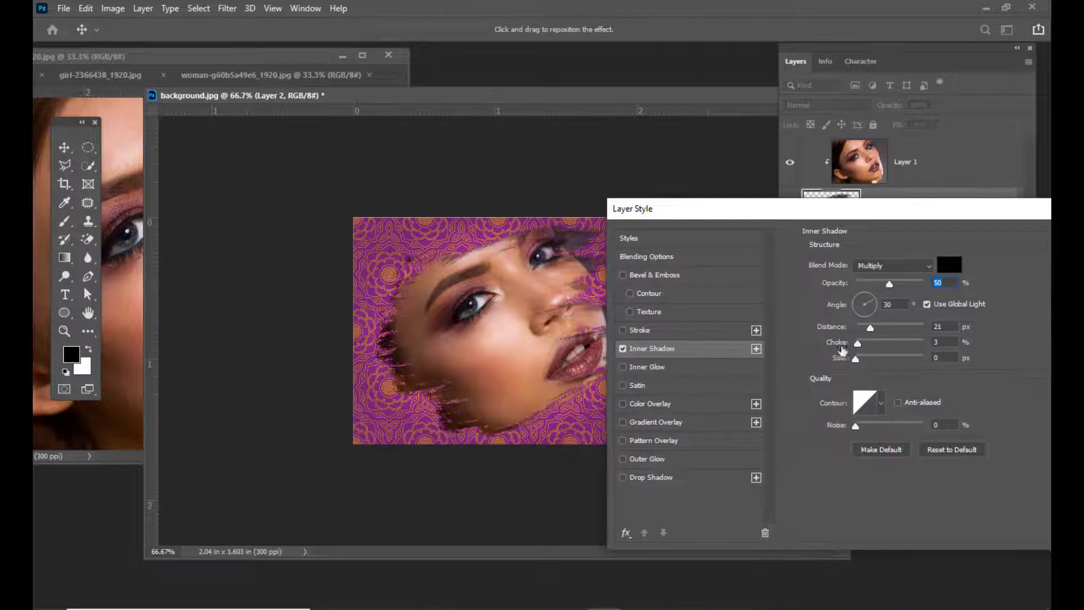
pyautogui.moveTo(758, 211); pyautogui.dragTo(798, 189)
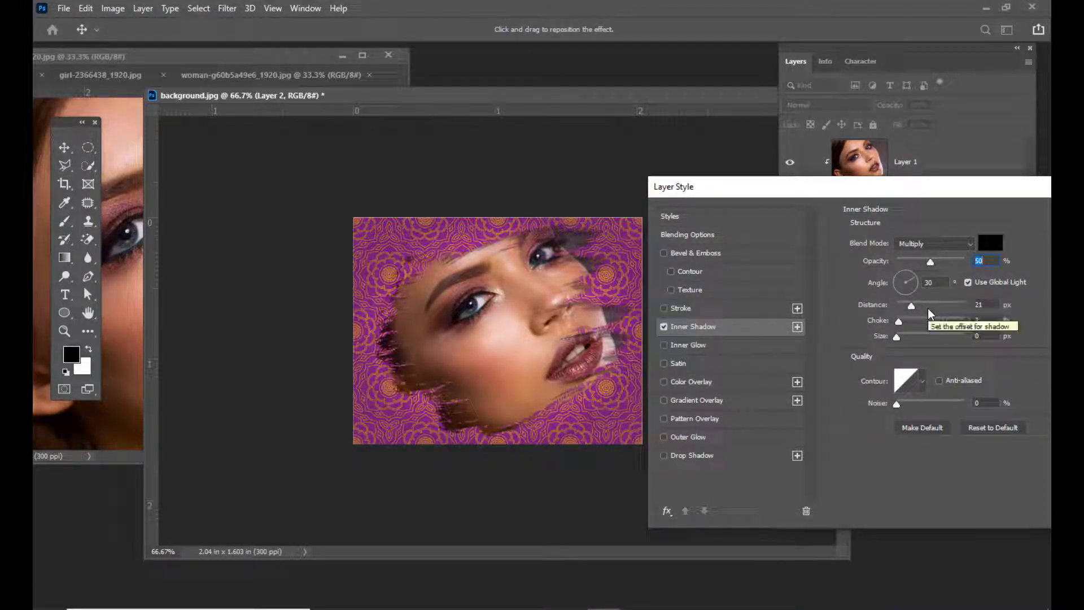
pyautogui.moveTo(910, 306); pyautogui.dragTo(904, 308)
pyautogui.moveTo(896, 337); pyautogui.dragTo(903, 344)
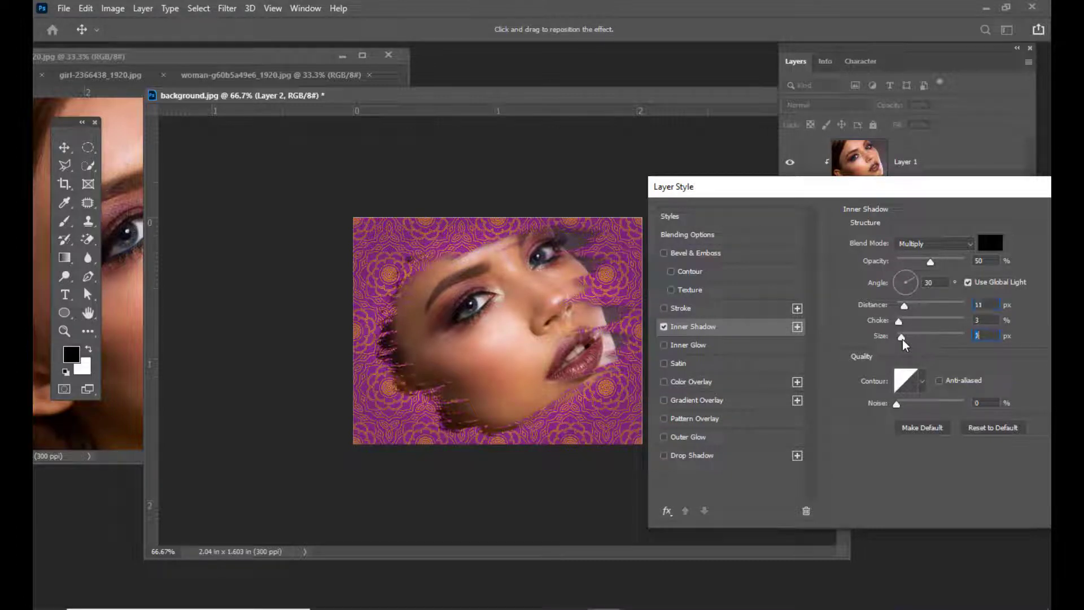
pyautogui.moveTo(852, 189); pyautogui.dragTo(893, 186)
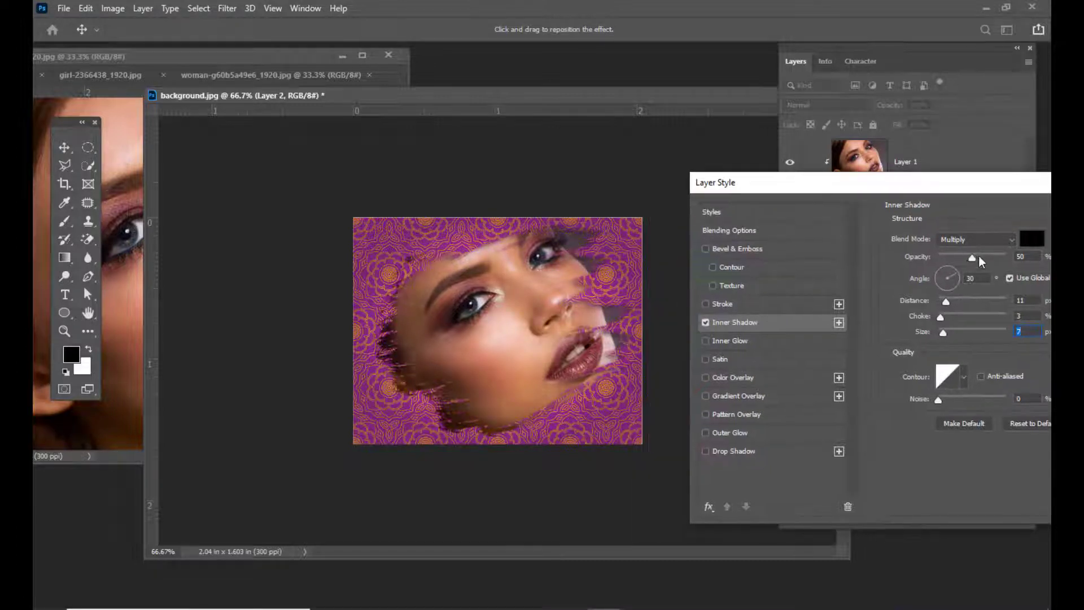
# Step: Raise the inner shadow's opacity to 100%, set its distance to 5 px, and apply the layer style
pyautogui.moveTo(974, 258); pyautogui.dragTo(1011, 259)
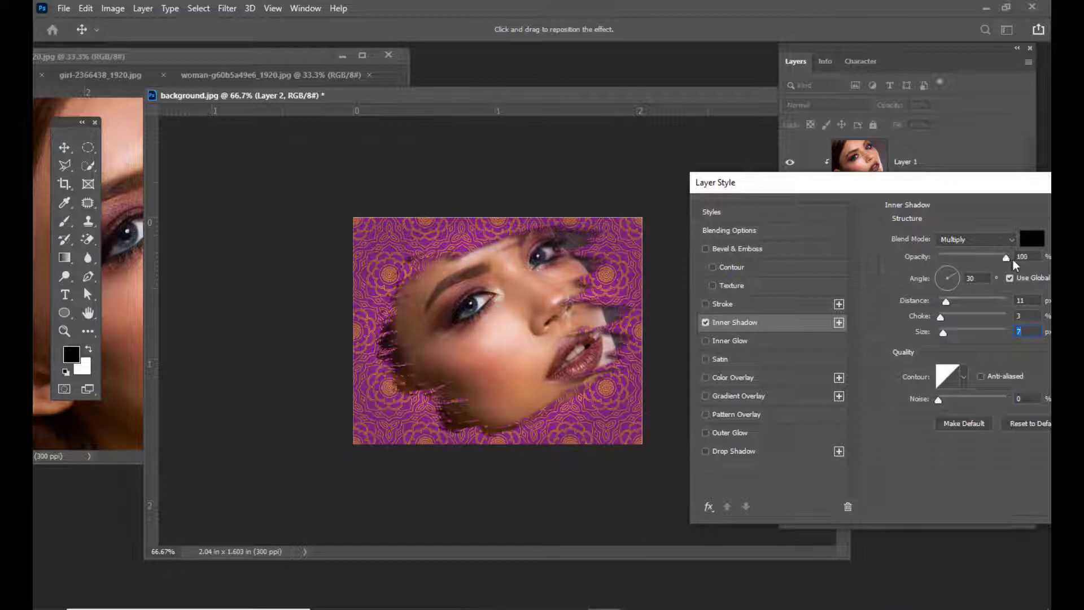
pyautogui.click(1025, 258)
pyautogui.moveTo(802, 189); pyautogui.dragTo(800, 191)
pyautogui.moveTo(946, 303); pyautogui.dragTo(940, 303)
pyautogui.moveTo(819, 186); pyautogui.dragTo(624, 219)
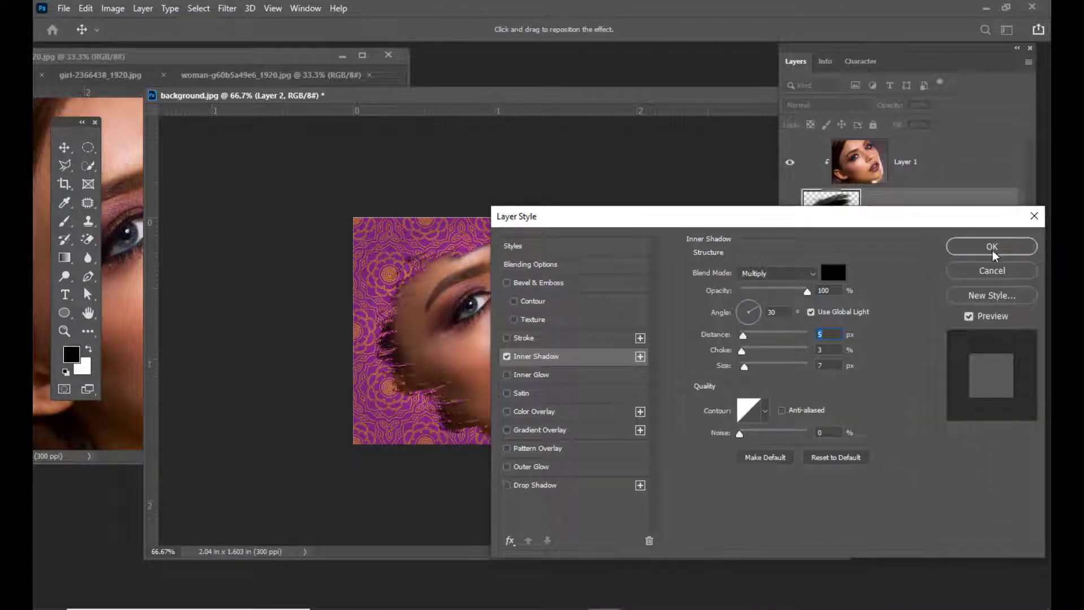
pyautogui.moveTo(773, 217); pyautogui.dragTo(678, 323)
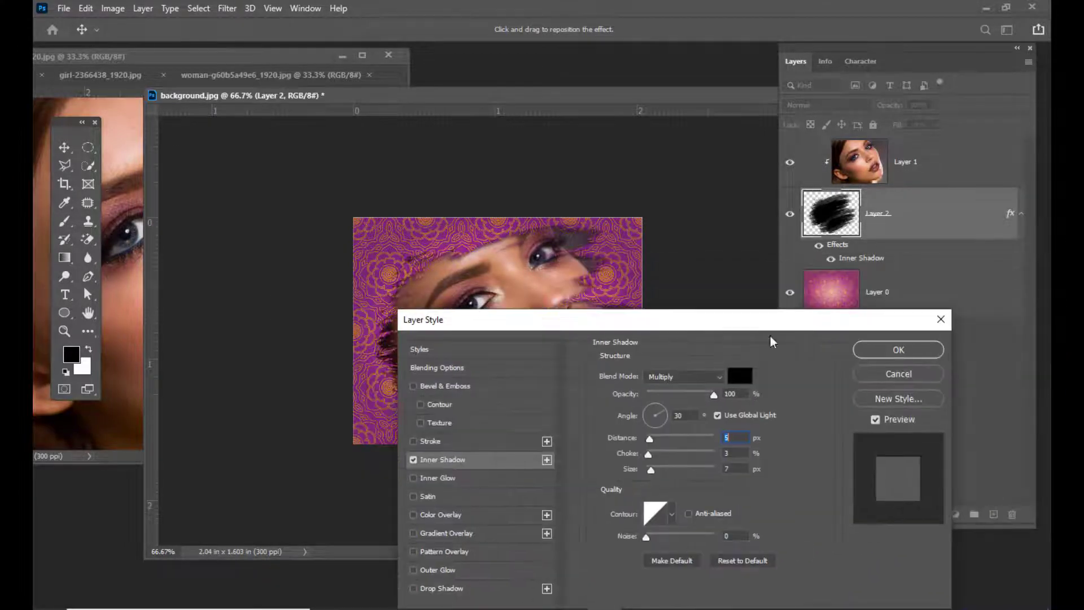
pyautogui.click(929, 351)
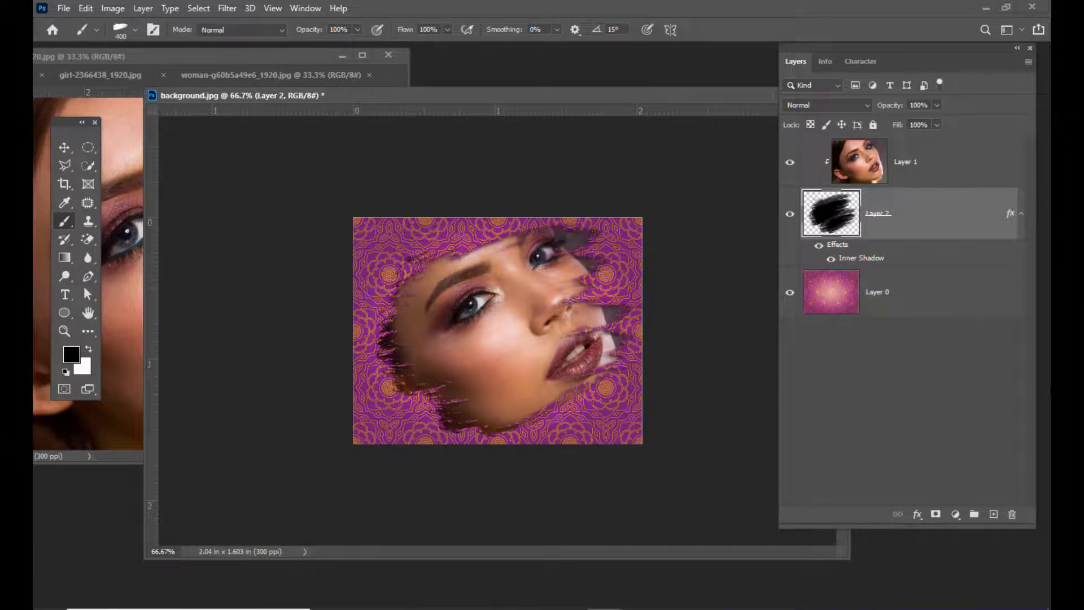
pyautogui.hotkey('ctrl', '+')
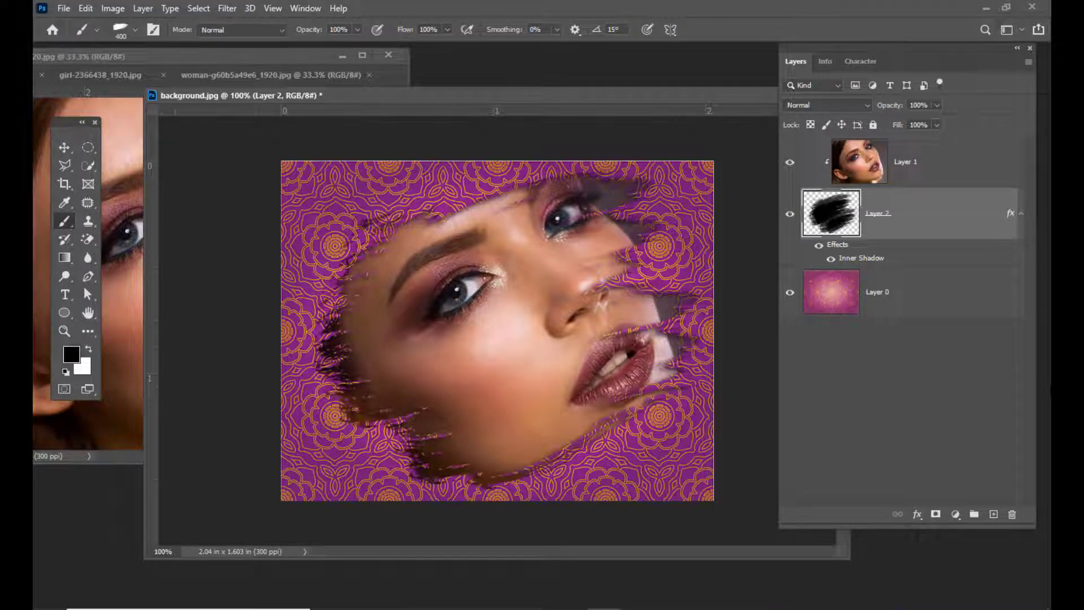
pyautogui.moveTo(664, 90)
pyautogui.mouseDown()
pyautogui.moveTo(617, 117)
pyautogui.moveTo(628, 121)
pyautogui.mouseUp()
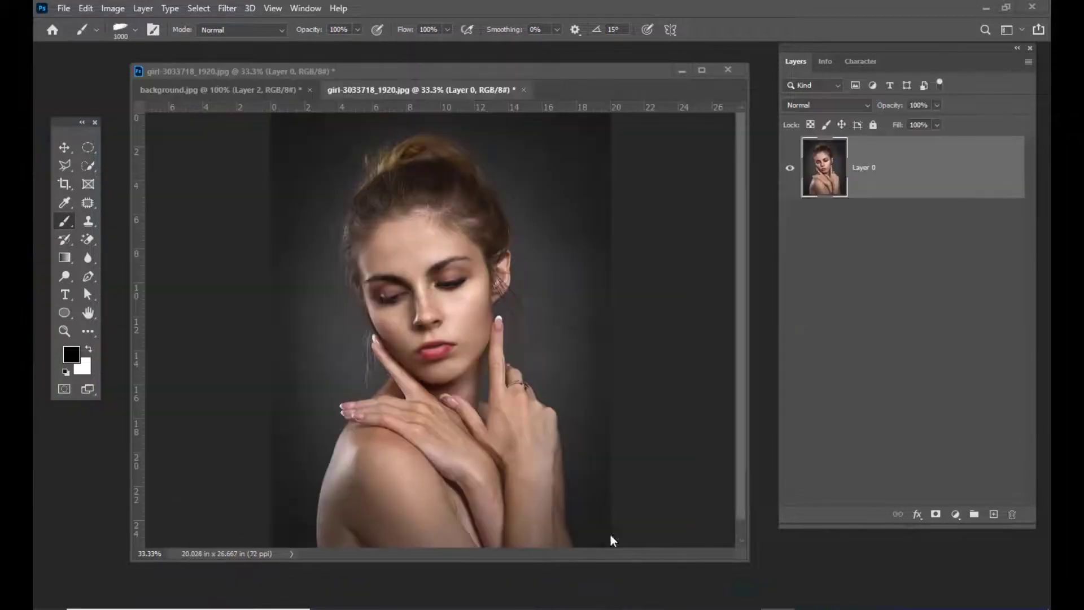
pyautogui.moveTo(442, 70); pyautogui.dragTo(444, 66)
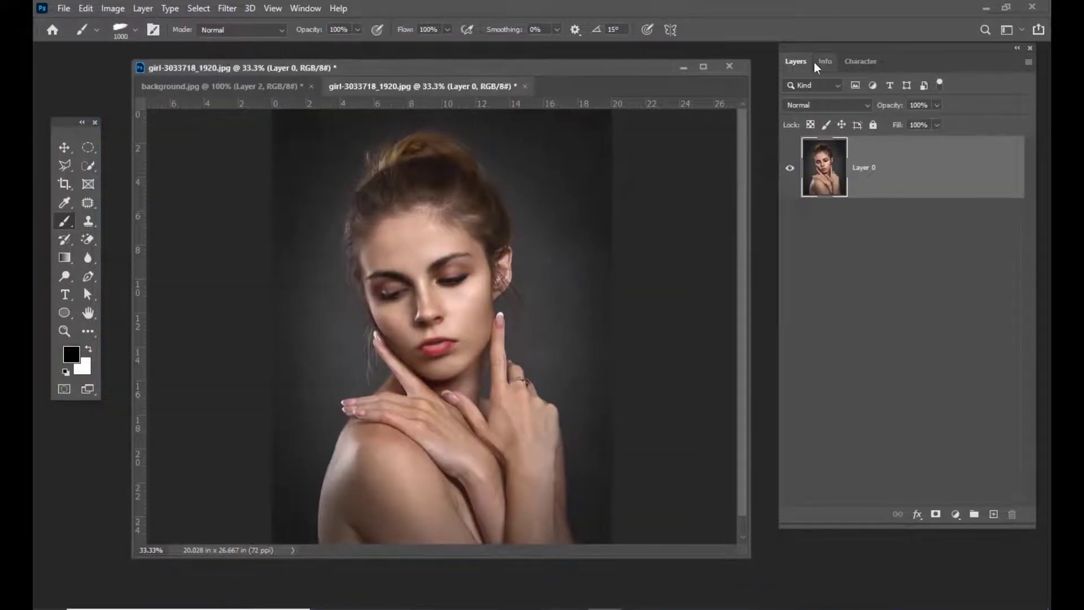
pyautogui.moveTo(815, 46); pyautogui.dragTo(598, 46)
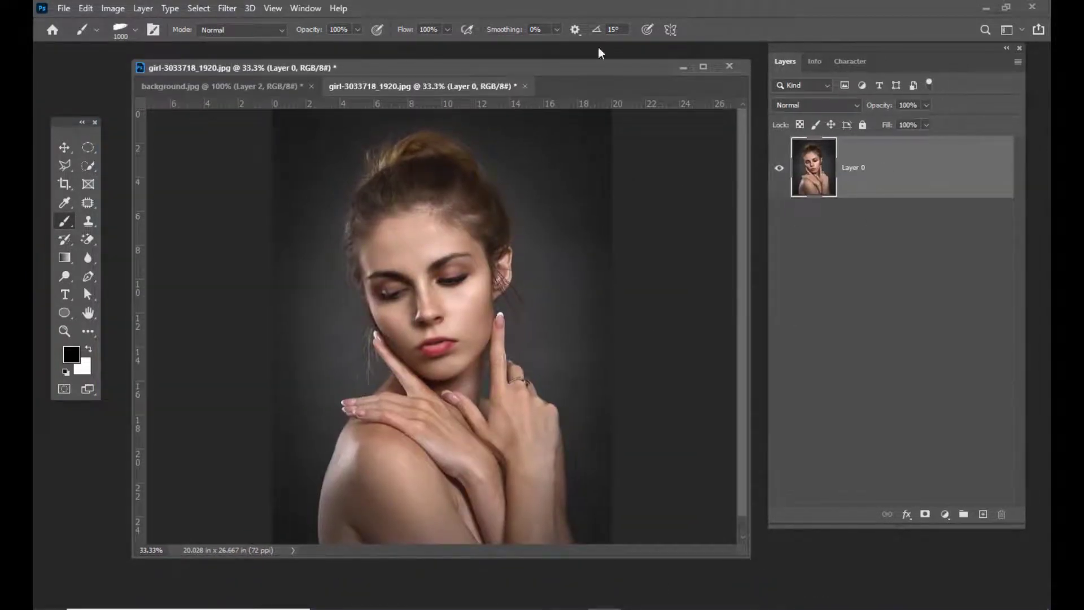
# Step: Activate the Move tool and add a gradient fill layer above the portrait in girl-3033718_1920.jpg
pyautogui.click(63, 147)
pyautogui.moveTo(790, 44); pyautogui.dragTo(779, 47)
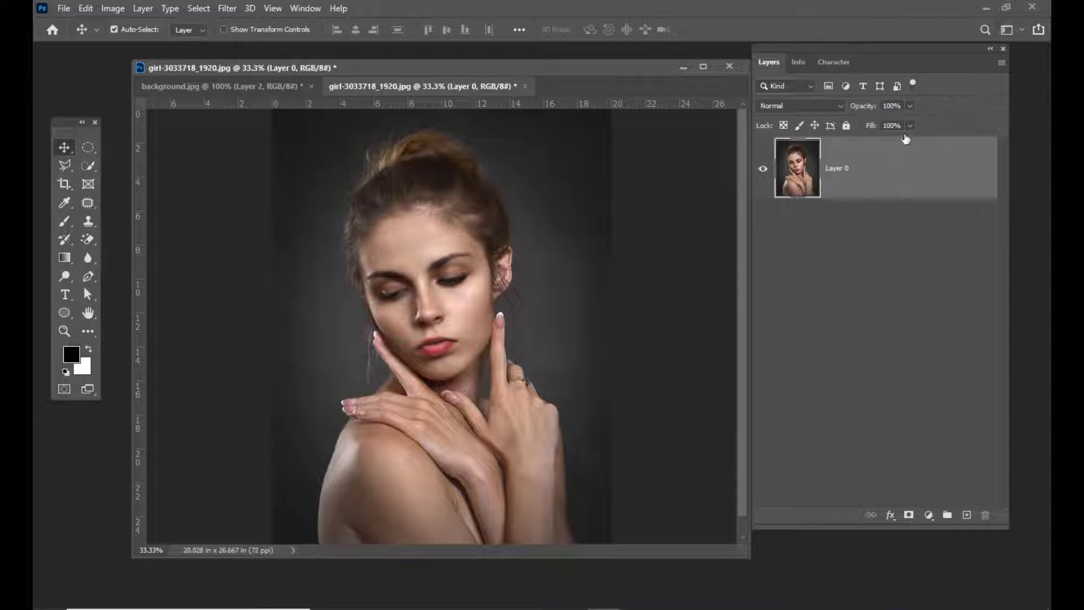
pyautogui.moveTo(855, 46); pyautogui.dragTo(842, 42)
pyautogui.click(914, 512)
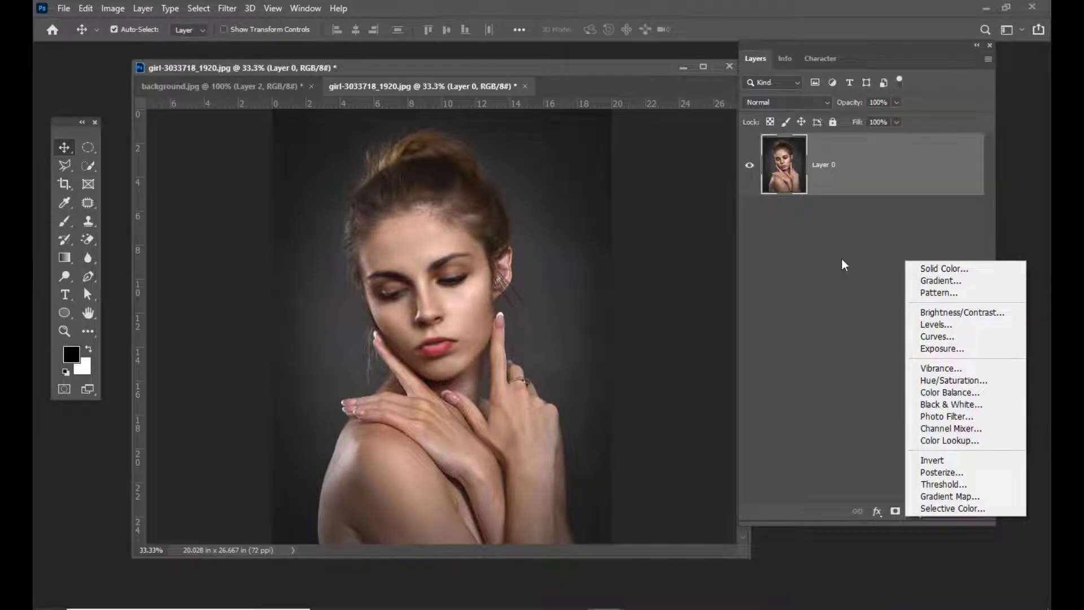
pyautogui.click(953, 282)
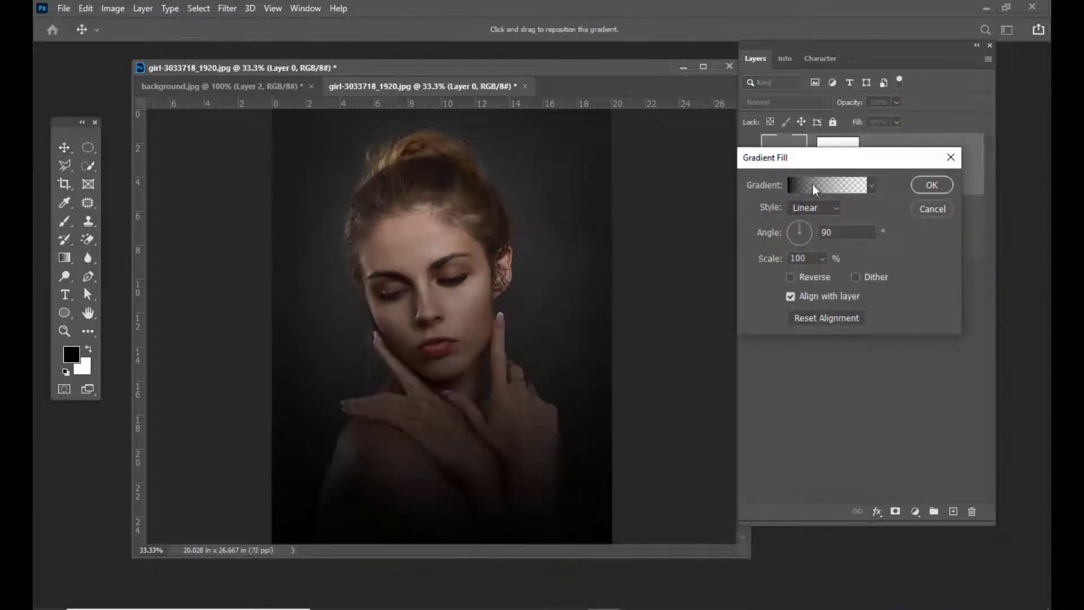
pyautogui.moveTo(791, 157); pyautogui.dragTo(687, 184)
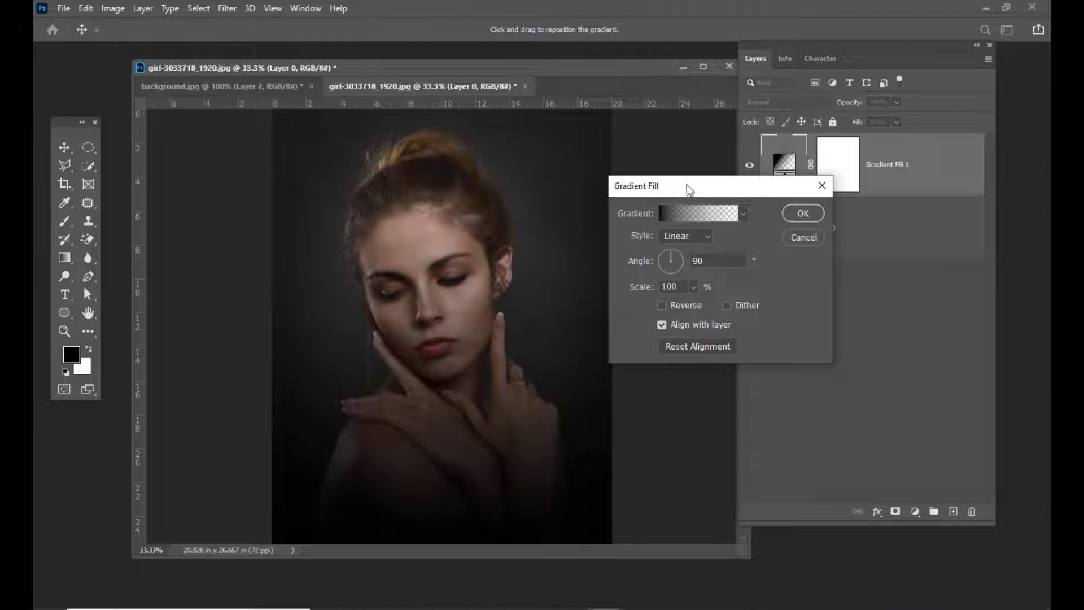
# Step: Edit the fill's gradient and set its starting color stop to dark red, #6d0000
pyautogui.click(682, 214)
pyautogui.moveTo(756, 53); pyautogui.dragTo(712, 53)
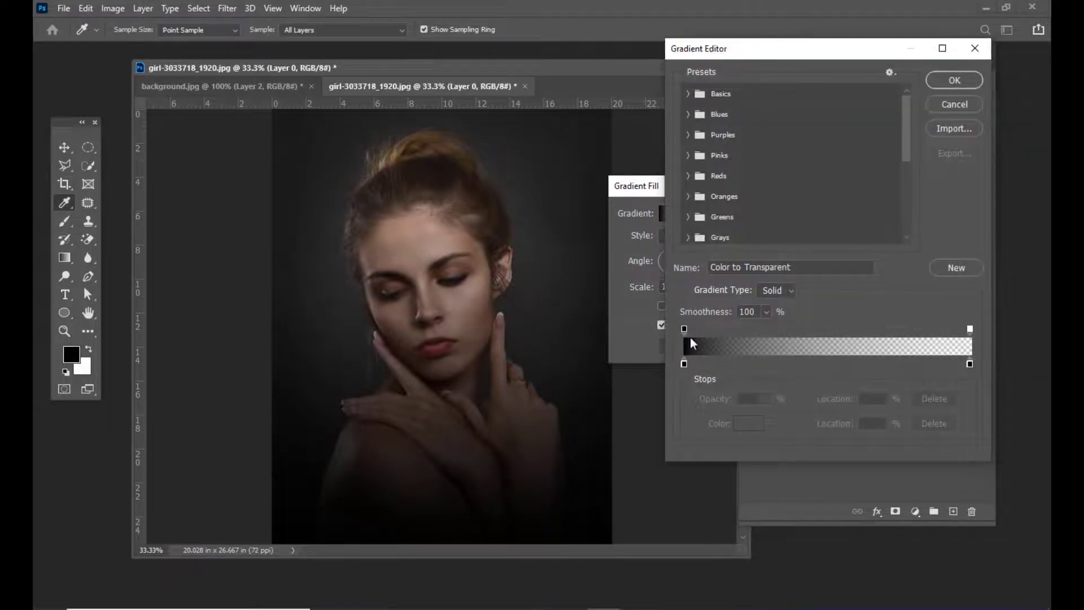
pyautogui.doubleClick(684, 365)
pyautogui.moveTo(691, 343); pyautogui.dragTo(777, 233)
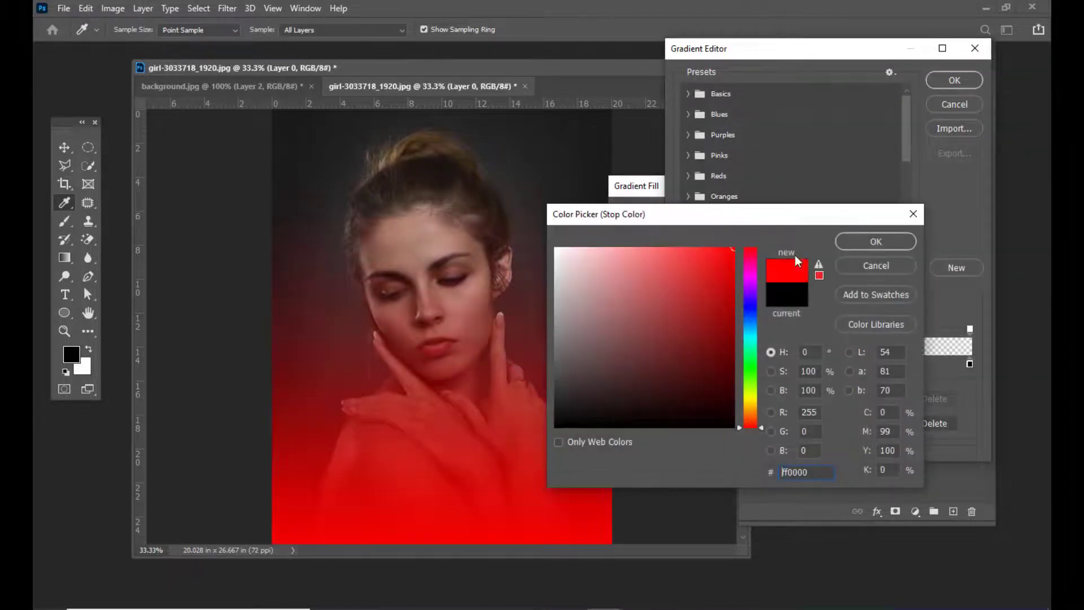
pyautogui.click(733, 352)
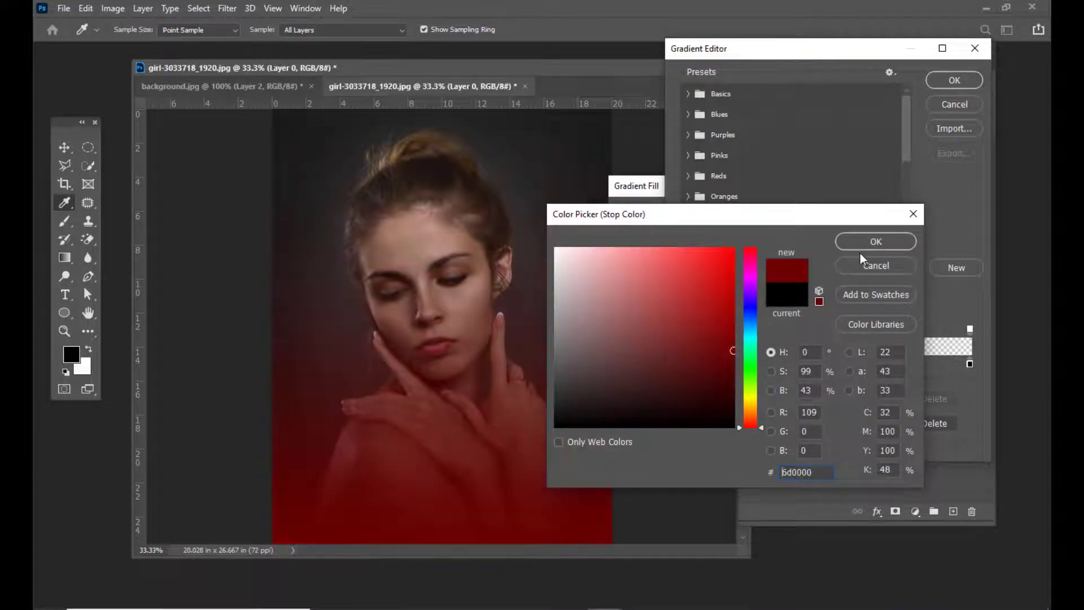
pyautogui.click(866, 244)
# Step: Make the gradient's end color stop light pink with 100% opacity and apply the linear gradient fill
pyautogui.doubleClick(971, 364)
pyautogui.click(628, 248)
pyautogui.click(858, 242)
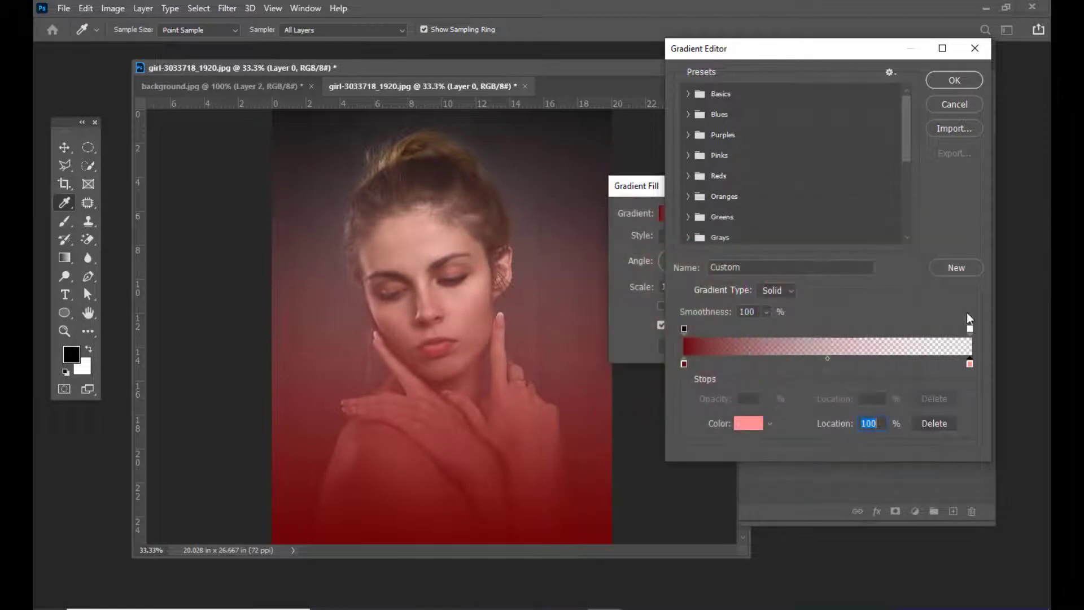
pyautogui.click(970, 330)
pyautogui.click(766, 399)
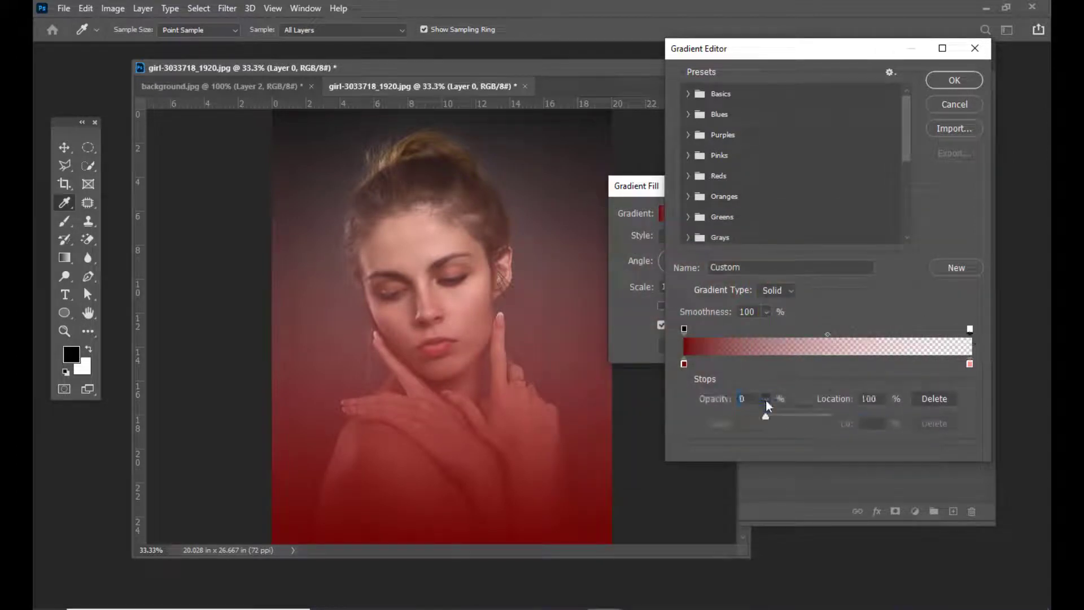
pyautogui.moveTo(764, 414); pyautogui.dragTo(896, 417)
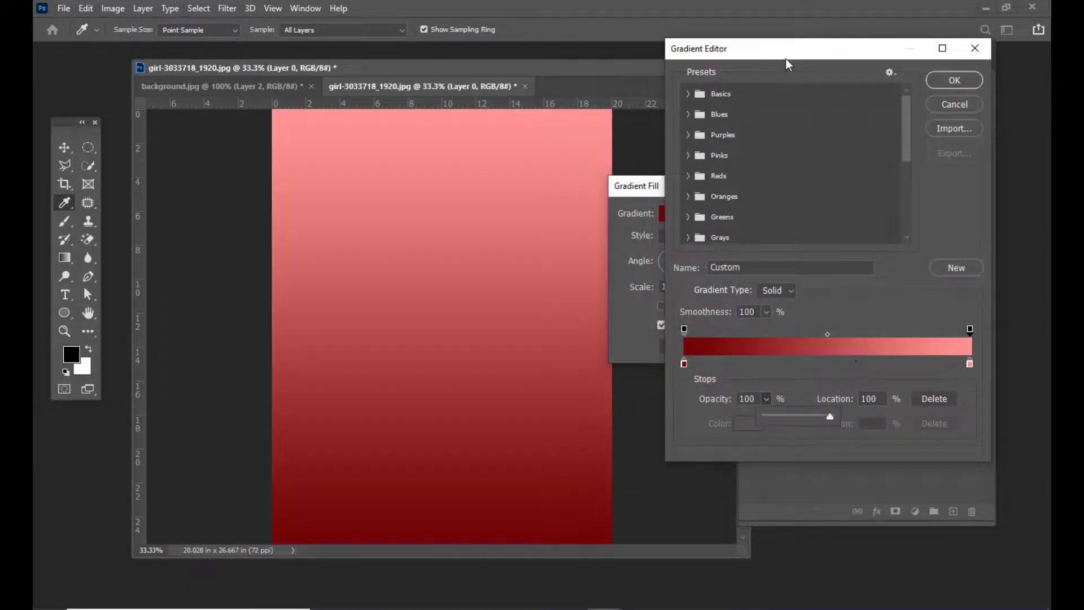
pyautogui.moveTo(784, 56); pyautogui.dragTo(730, 58)
pyautogui.click(903, 82)
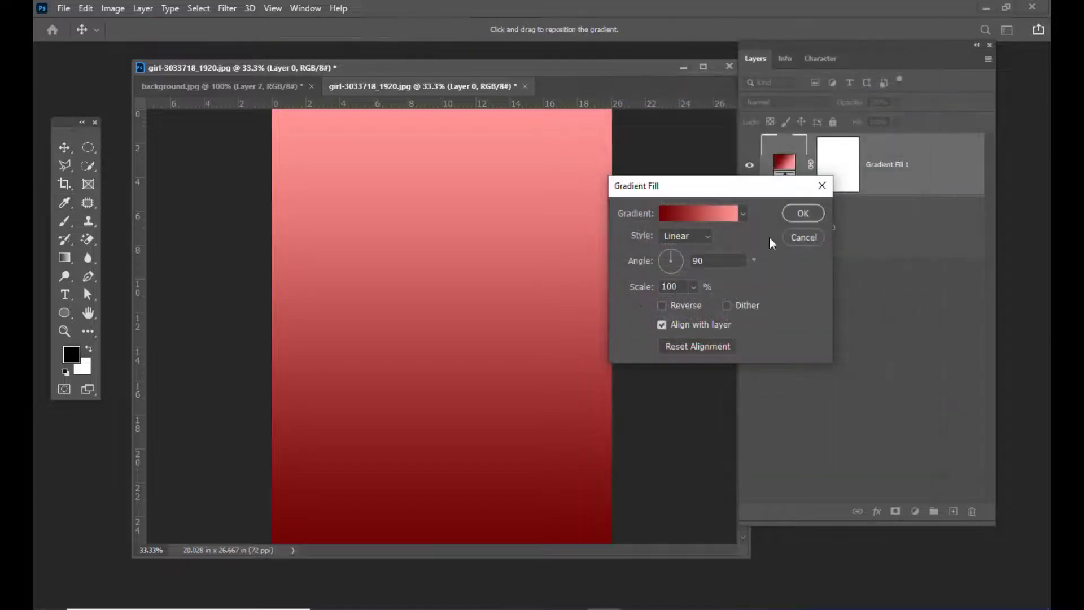
pyautogui.click(800, 214)
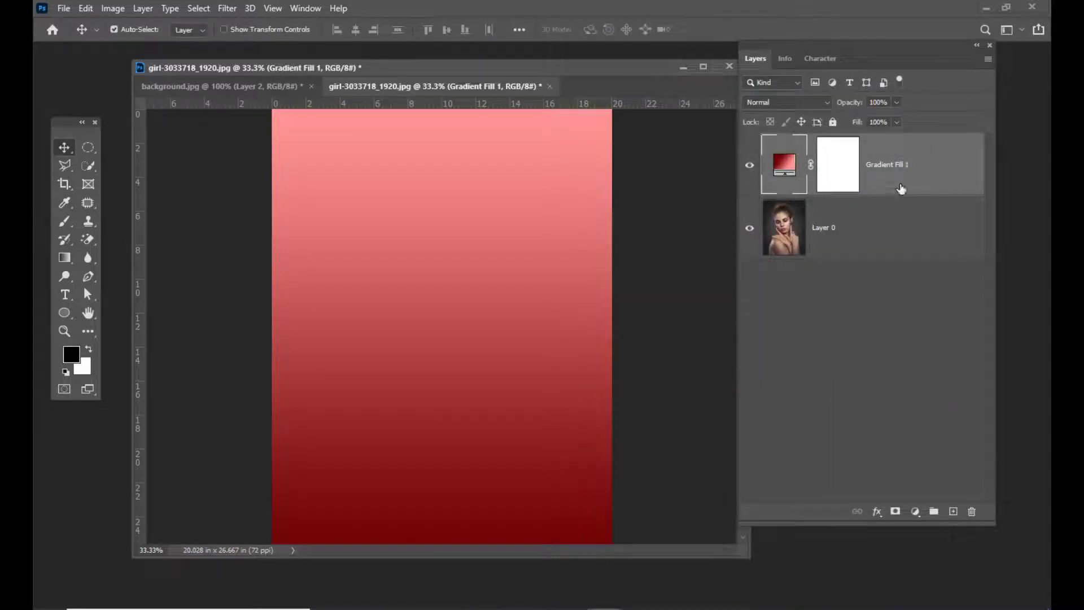
# Step: Move the Gradient Fill 1 layer beneath the portrait on Layer 0 and make Layer 0 active
pyautogui.moveTo(904, 169); pyautogui.dragTo(883, 270)
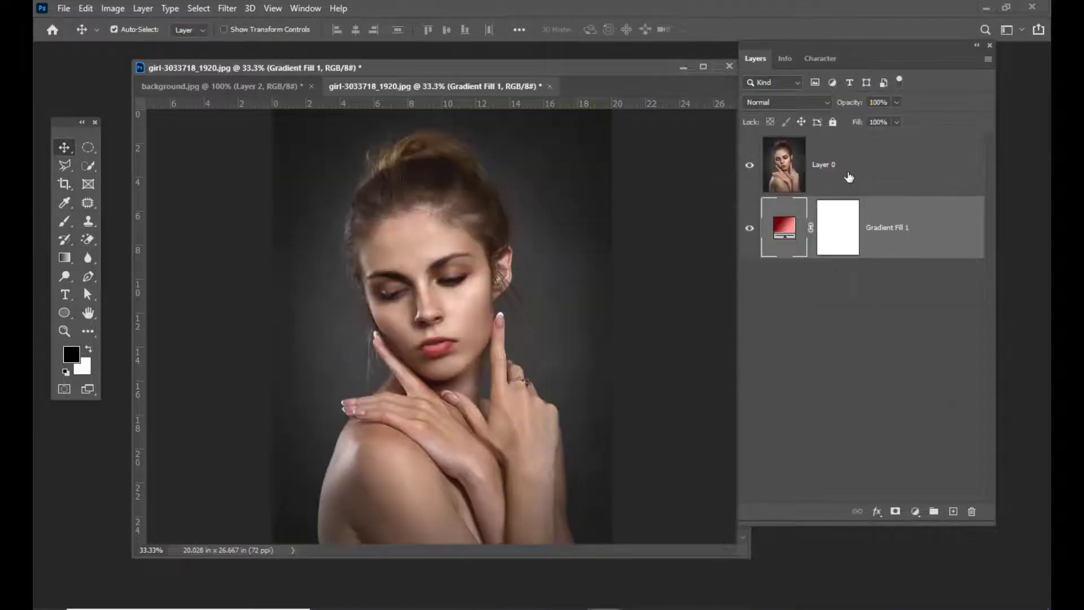
pyautogui.click(849, 177)
pyautogui.moveTo(846, 46); pyautogui.dragTo(823, 40)
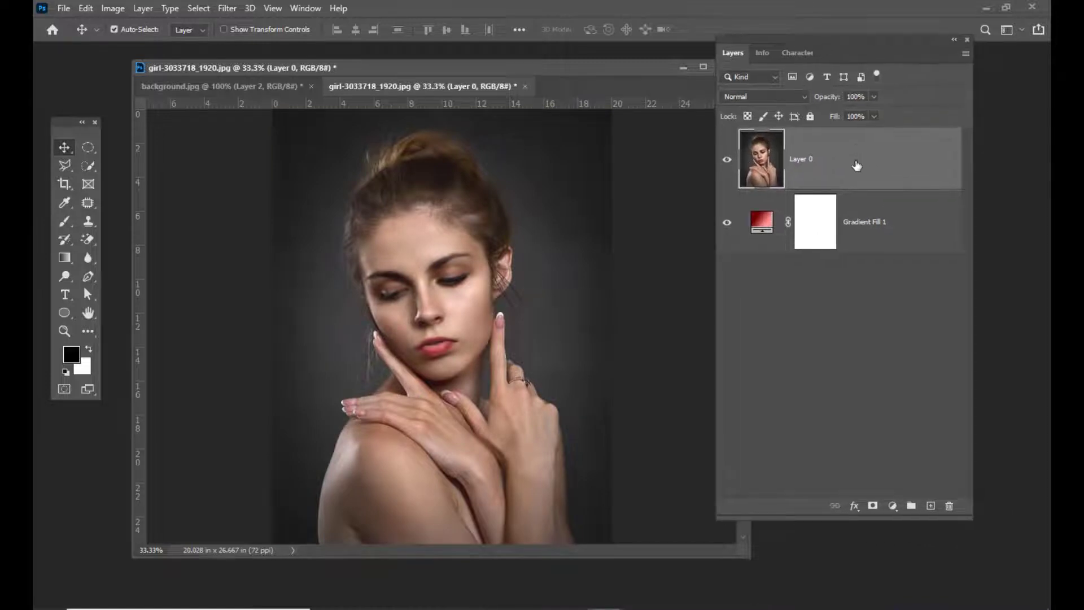
# Step: Create an empty layer above Gradient Fill 1 and clip the portrait on Layer 0 to it
pyautogui.click(898, 237)
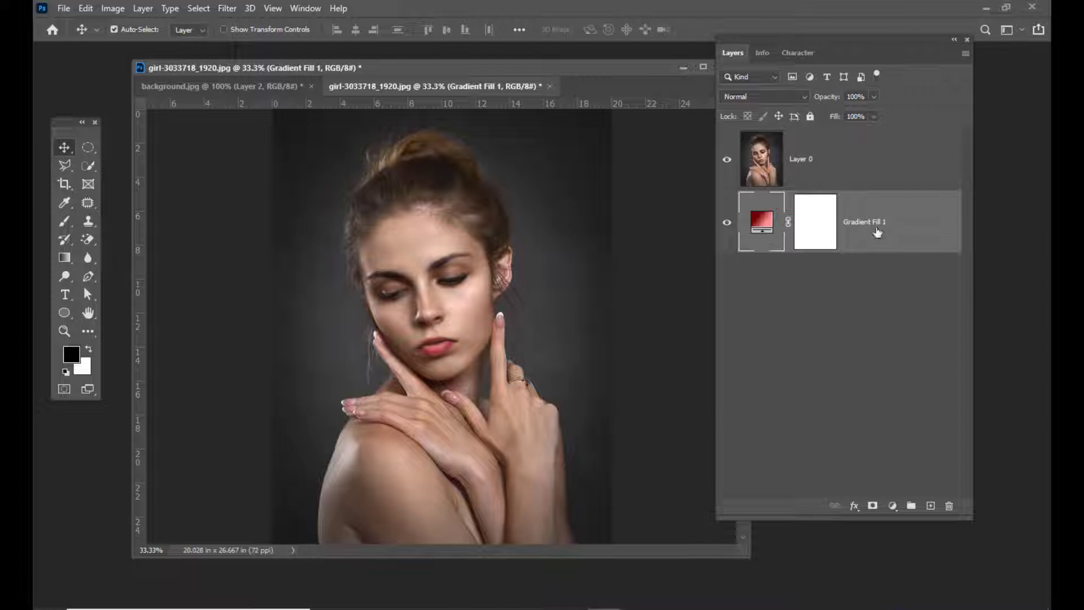
pyautogui.moveTo(838, 35); pyautogui.dragTo(830, 36)
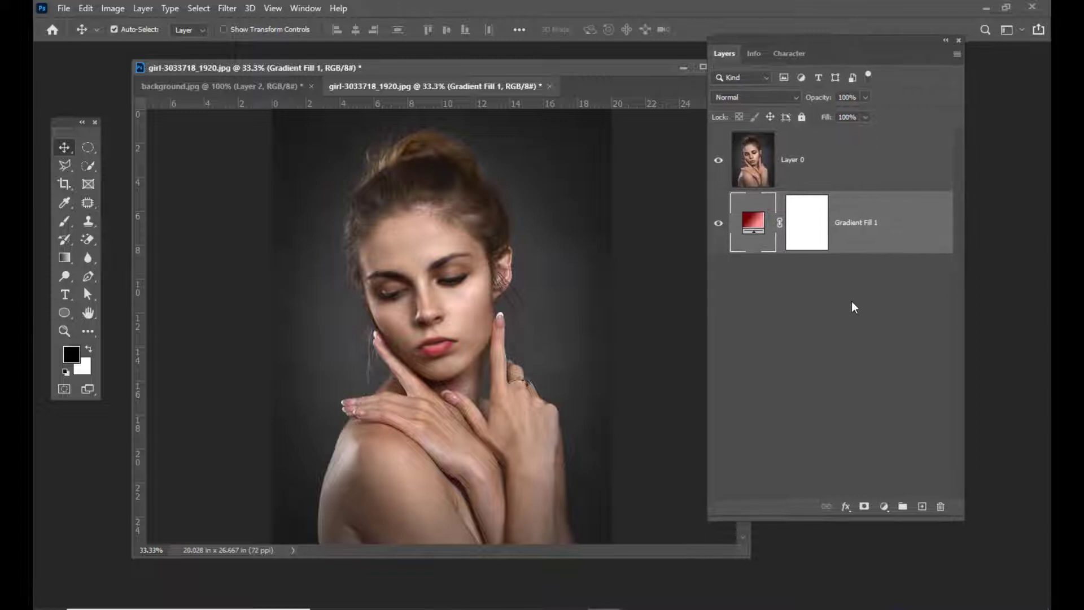
pyautogui.click(922, 507)
pyautogui.moveTo(768, 37); pyautogui.dragTo(814, 39)
pyautogui.click(852, 157)
pyautogui.moveTo(868, 184)
pyautogui.mouseDown()
pyautogui.moveTo(875, 219)
pyautogui.moveTo(858, 160)
pyautogui.moveTo(873, 176)
pyautogui.moveTo(873, 244)
pyautogui.moveTo(854, 203)
pyautogui.moveTo(877, 188)
pyautogui.mouseUp()
pyautogui.keyDown('alt'); pyautogui.click(877, 189); pyautogui.keyUp('alt')
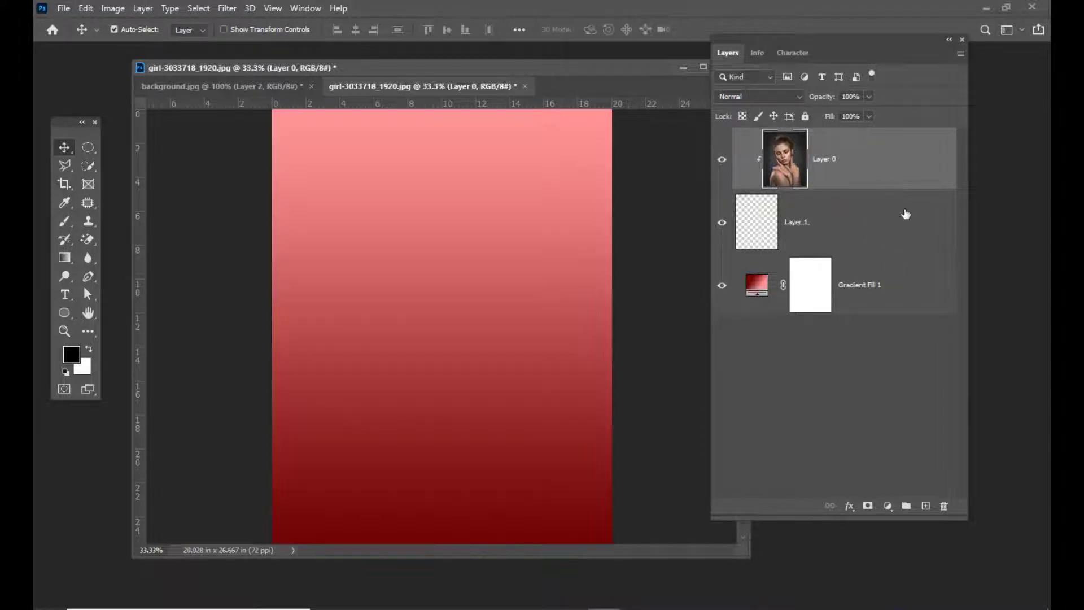
# Step: Activate the Brush tool with the Painter 8 preset and enlarge the brush for painting over the red gradient
pyautogui.moveTo(780, 40); pyautogui.dragTo(806, 40)
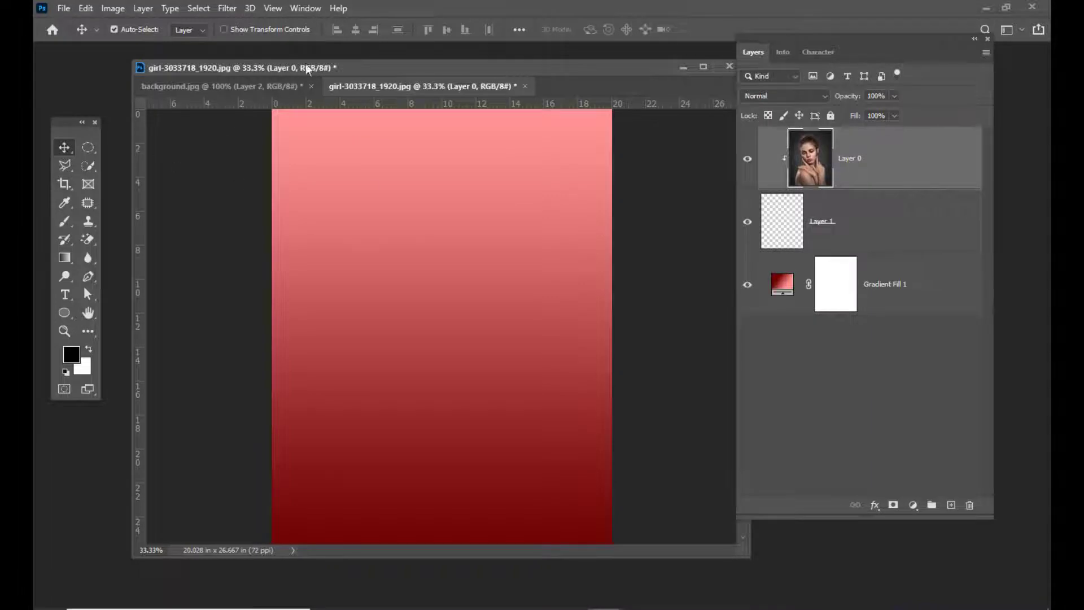
pyautogui.moveTo(310, 67); pyautogui.dragTo(328, 66)
pyautogui.moveTo(64, 220); pyautogui.dragTo(129, 230)
pyautogui.moveTo(318, 66); pyautogui.dragTo(347, 63)
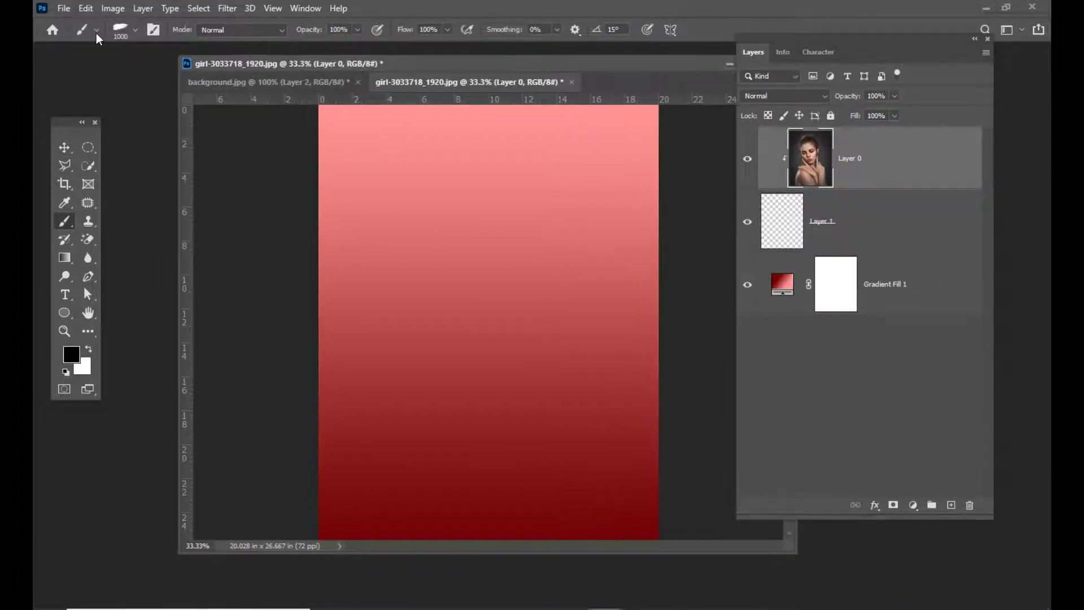
pyautogui.click(121, 29)
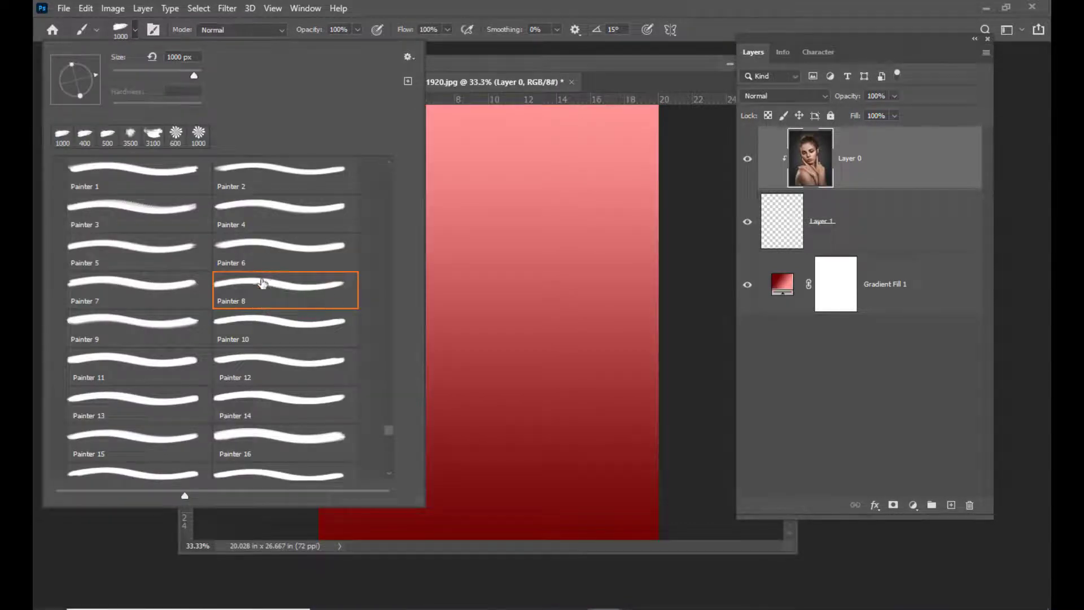
pyautogui.moveTo(522, 68)
pyautogui.mouseDown()
pyautogui.moveTo(536, 60)
pyautogui.moveTo(507, 69)
pyautogui.moveTo(491, 59)
pyautogui.mouseUp()
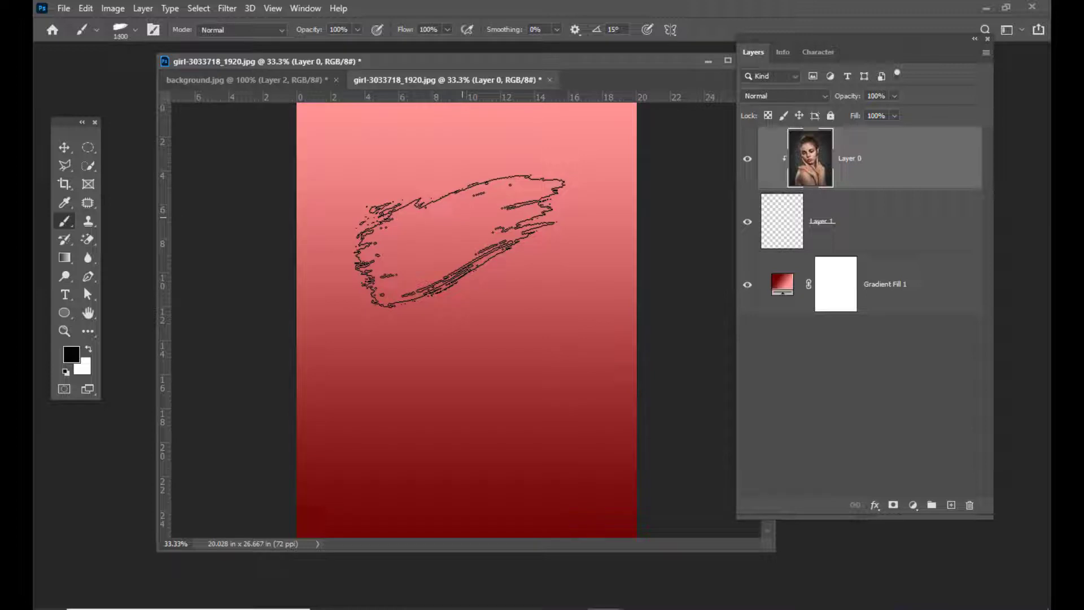
# Step: Make Layer 1 active and paint overlapping strokes with the 1000 px brush to reveal the woman's face, hair and hand
pyautogui.press(']')
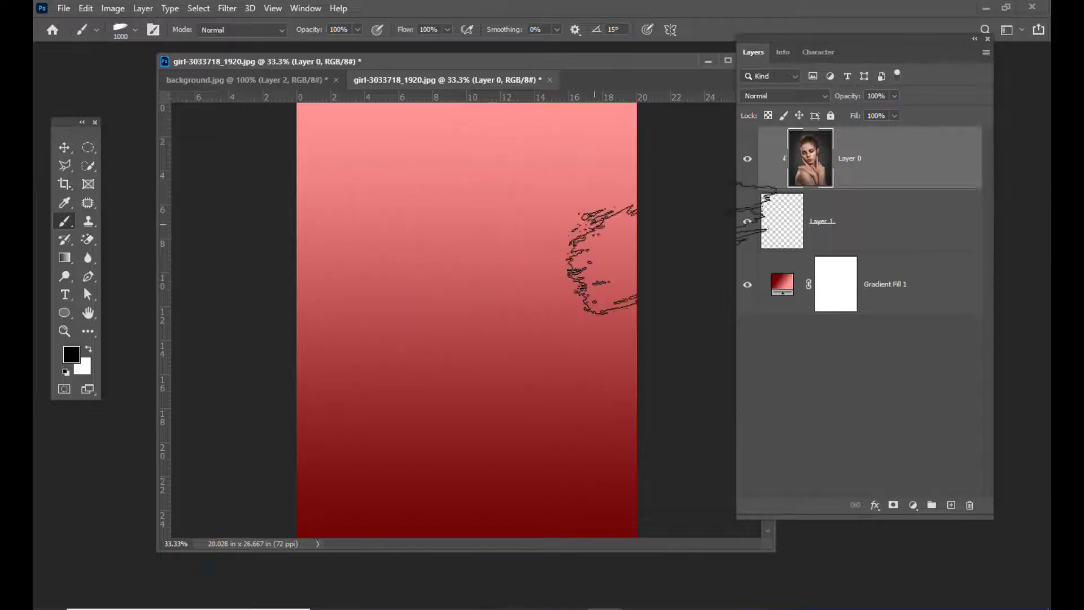
pyautogui.click(852, 228)
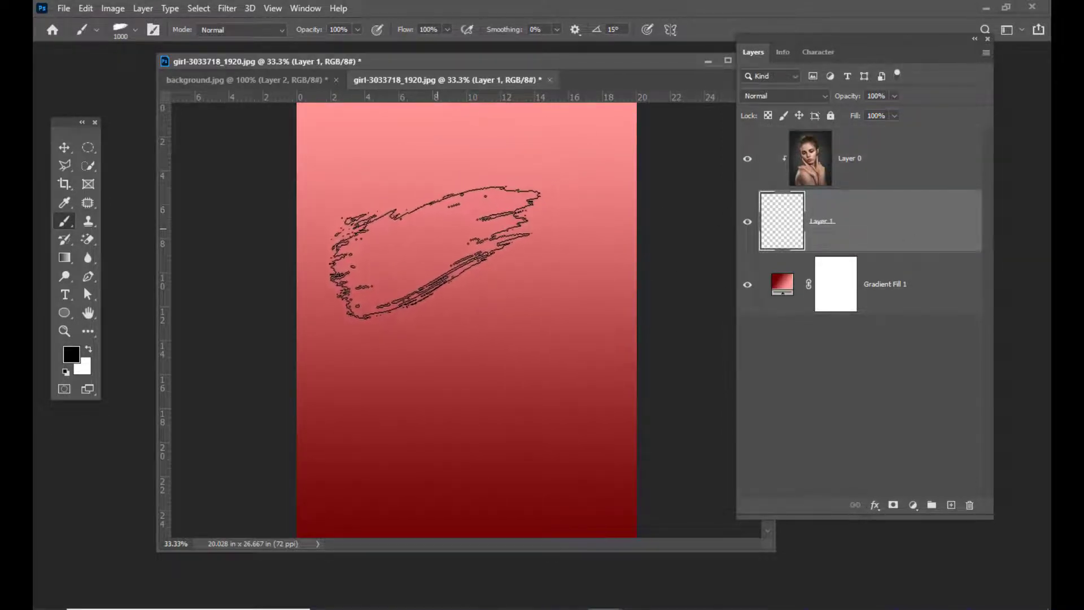
pyautogui.moveTo(441, 246)
pyautogui.mouseDown()
pyautogui.moveTo(452, 223)
pyautogui.moveTo(474, 252)
pyautogui.mouseUp()
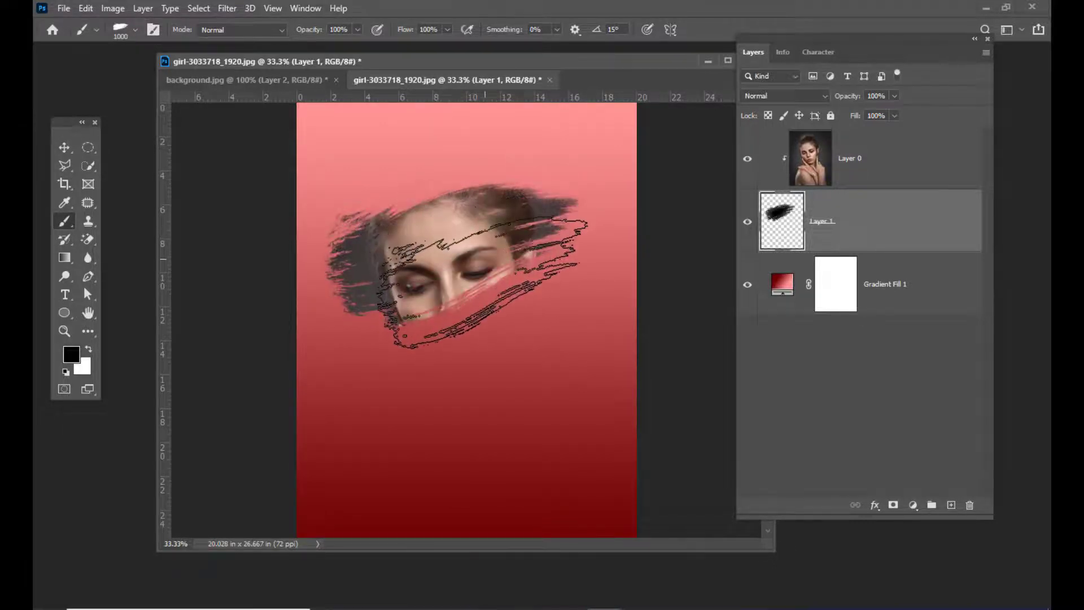
pyautogui.moveTo(485, 308); pyautogui.dragTo(508, 313)
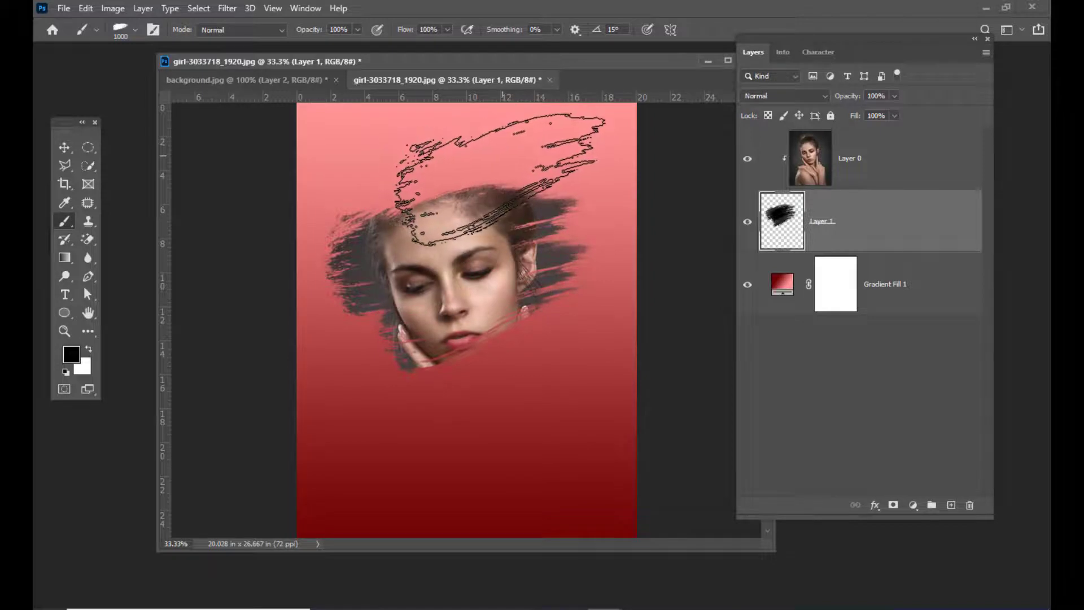
pyautogui.click(490, 181)
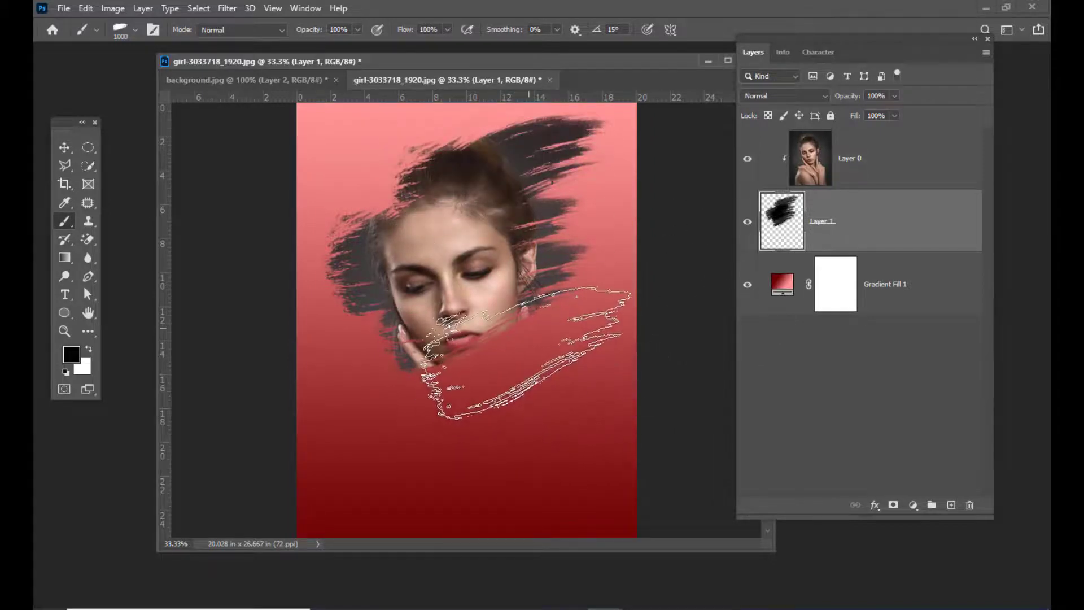
pyautogui.click(525, 353)
# Step: Resize the brush to 700 px, rotate its tip to -15° and paint a stroke beside the chin and hand
pyautogui.press('[')
pyautogui.press('[')
pyautogui.press('[')
pyautogui.press('[')
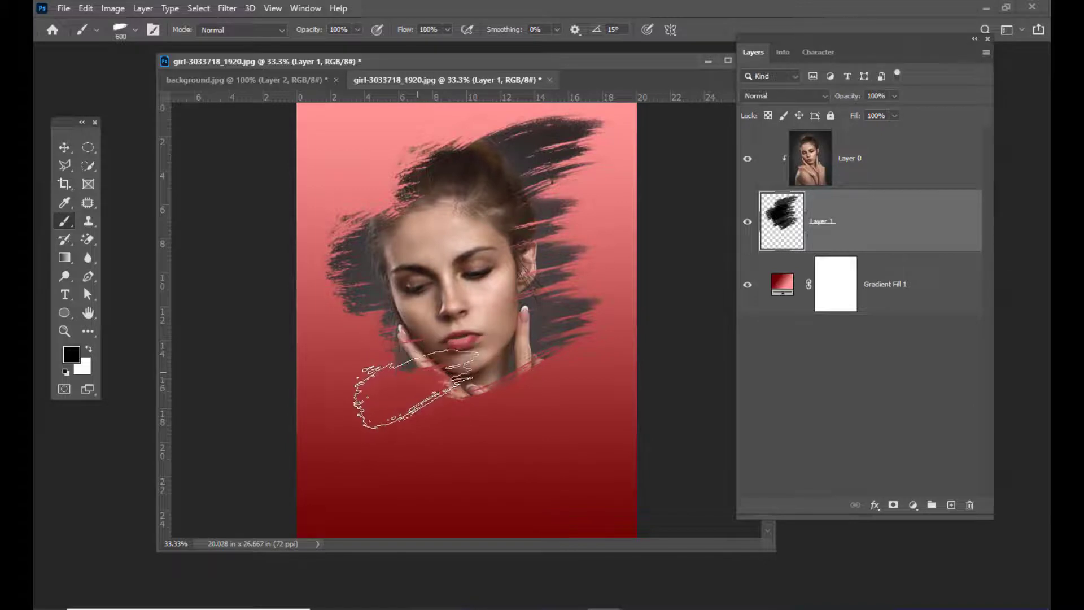
pyautogui.press(']')
pyautogui.hotkey('shift', 'Right')
pyautogui.hotkey('shift', 'Right')
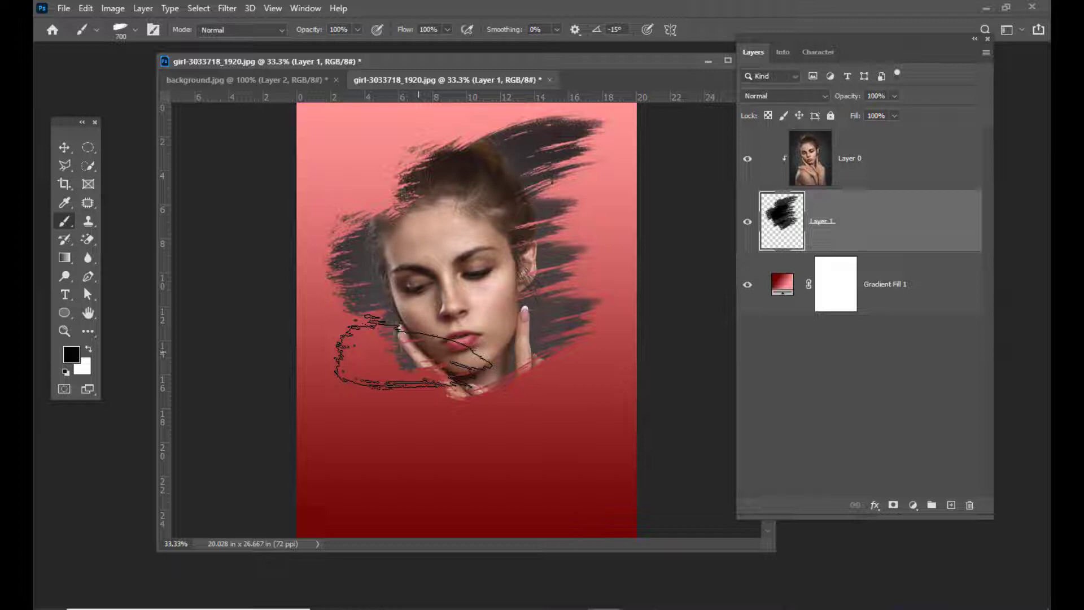
pyautogui.click(413, 351)
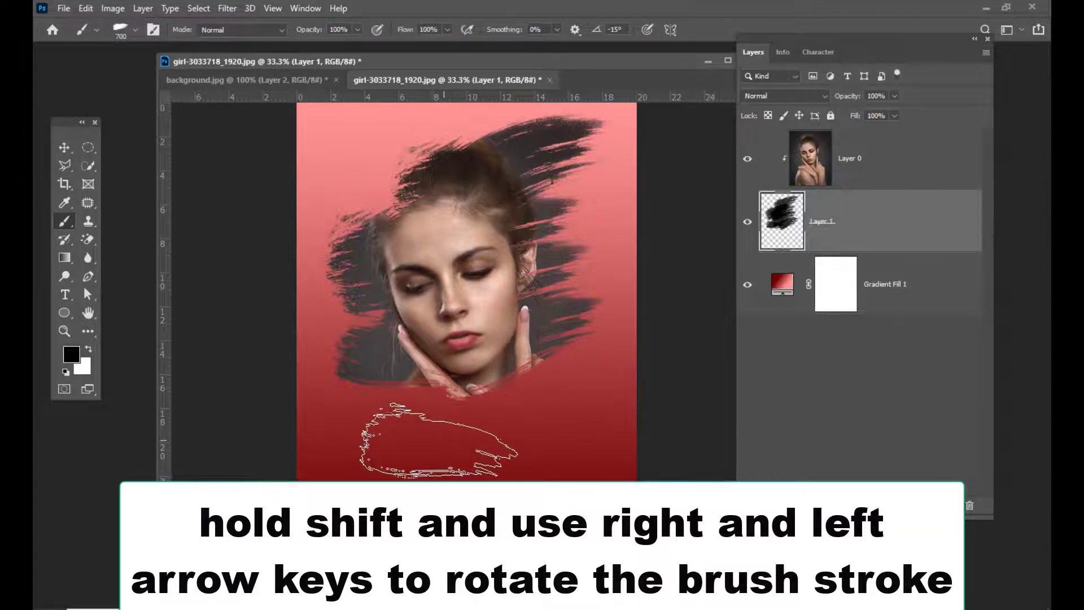
# Step: Rotate the brush tip to 30°, enlarge it to 900 px and paint a stroke revealing the shoulder and lower hand
pyautogui.hotkey('shift', 'Left')
pyautogui.hotkey('shift', 'Left')
pyautogui.hotkey('shift', 'Left')
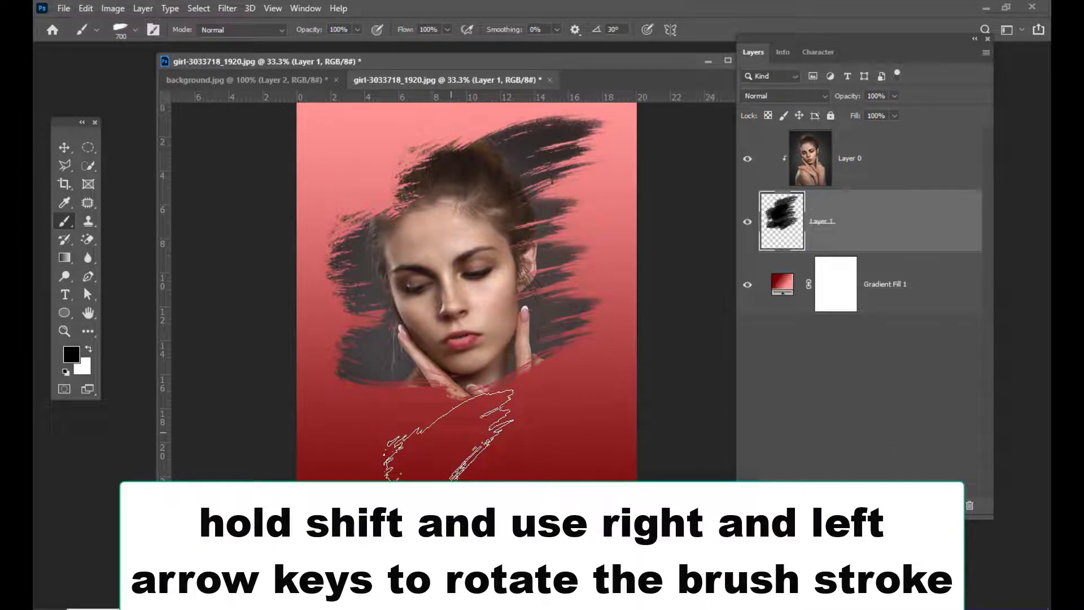
pyautogui.press(']')
pyautogui.press(']')
pyautogui.click(428, 434)
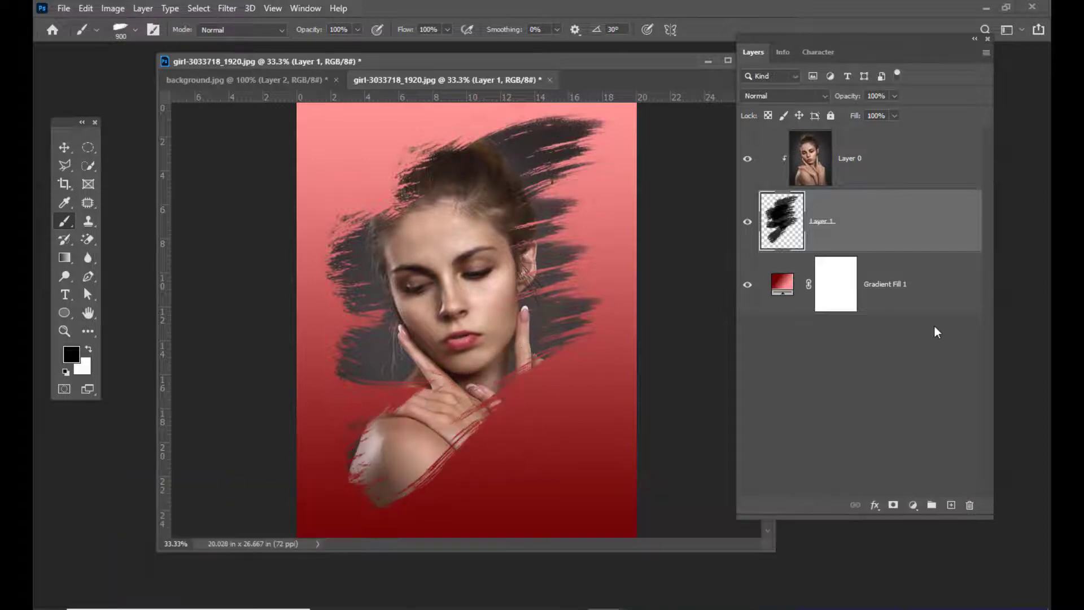
# Step: Open the layer style settings for Layer 1 and enable an Inner Shadow on the painted shape
pyautogui.doubleClick(922, 230)
pyautogui.moveTo(524, 265)
pyautogui.mouseDown()
pyautogui.moveTo(718, 148)
pyautogui.moveTo(723, 125)
pyautogui.moveTo(739, 143)
pyautogui.moveTo(616, 235)
pyautogui.moveTo(683, 195)
pyautogui.mouseUp()
pyautogui.click(625, 307)
pyautogui.click(624, 307)
pyautogui.click(625, 325)
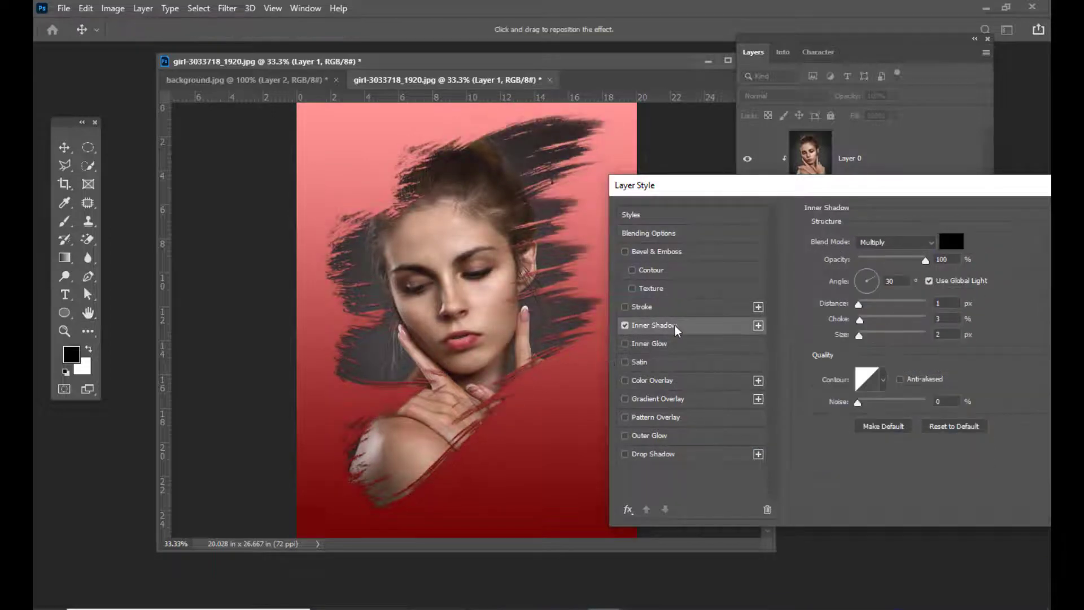
pyautogui.moveTo(707, 189); pyautogui.dragTo(671, 190)
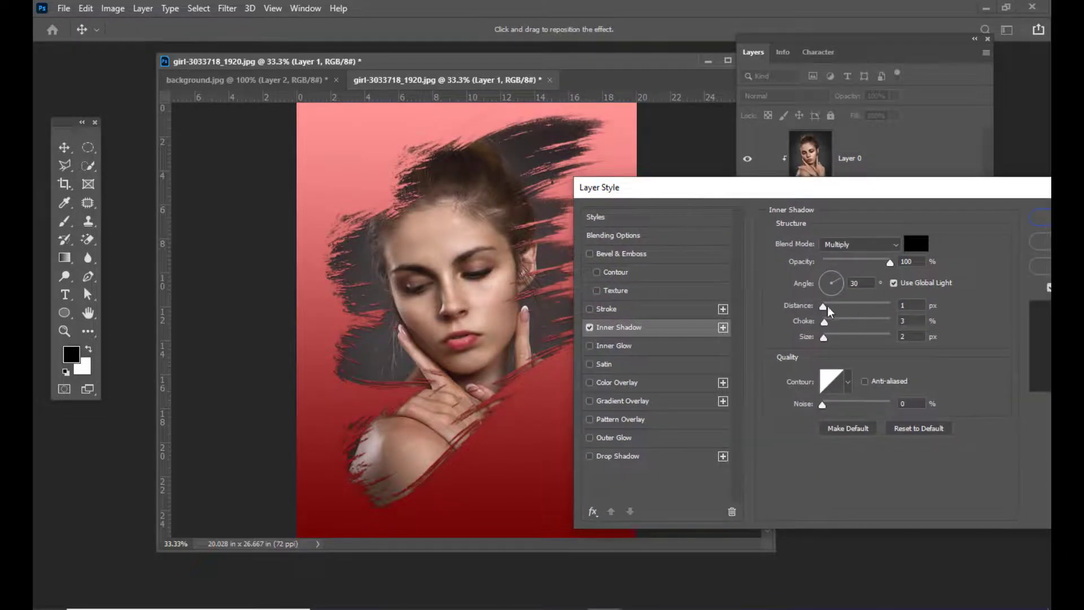
# Step: Set the inner shadow's size to 13 px, increase its distance and apply the effect to Layer 1
pyautogui.moveTo(829, 343); pyautogui.dragTo(835, 314)
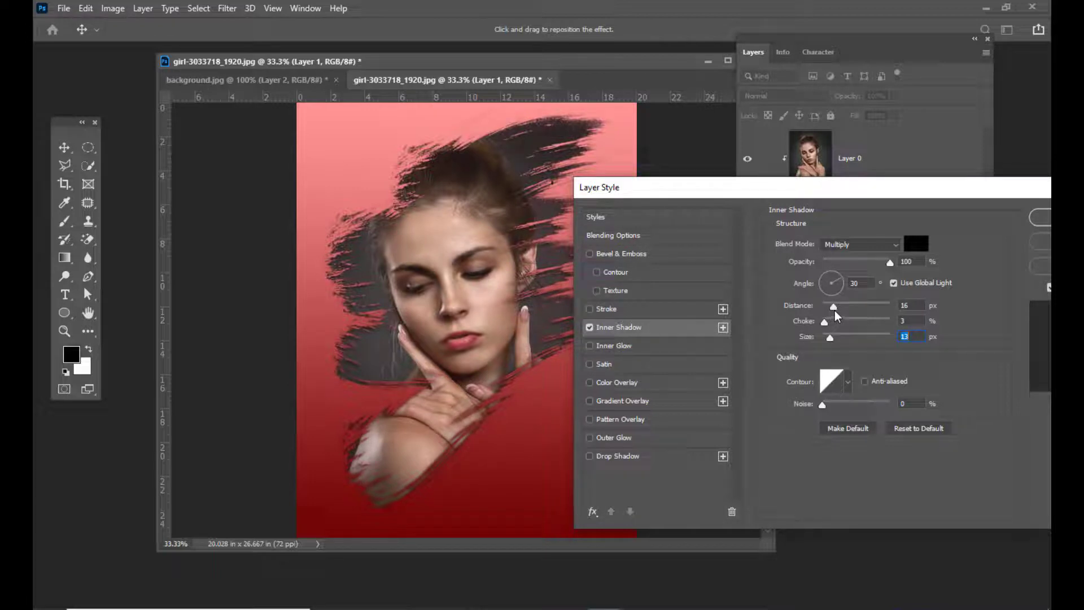
pyautogui.click(838, 309)
pyautogui.moveTo(850, 195); pyautogui.dragTo(773, 268)
pyautogui.click(935, 292)
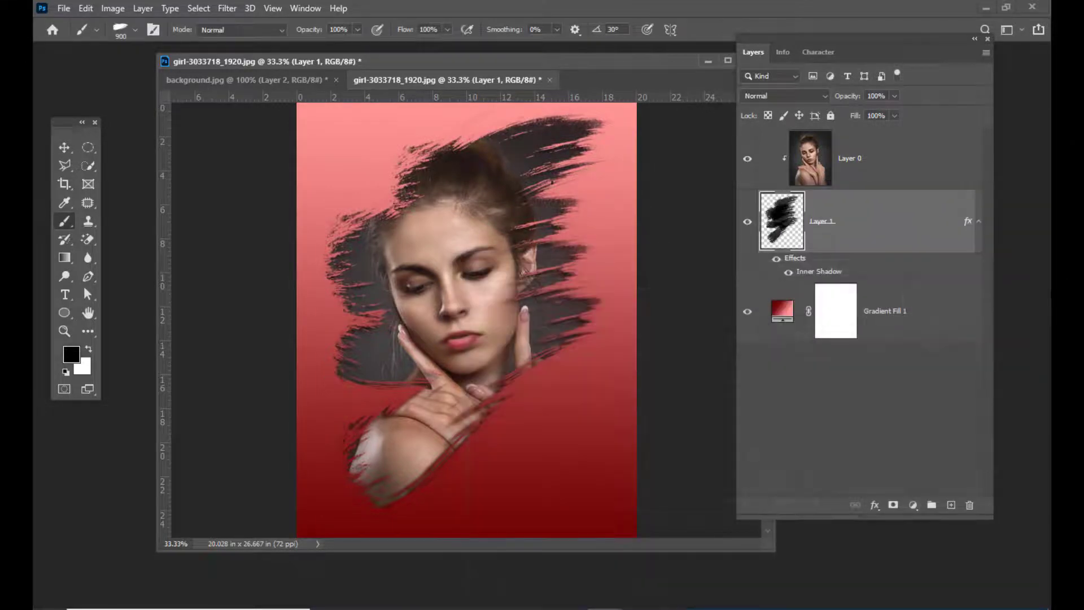
pyautogui.moveTo(756, 43); pyautogui.dragTo(781, 38)
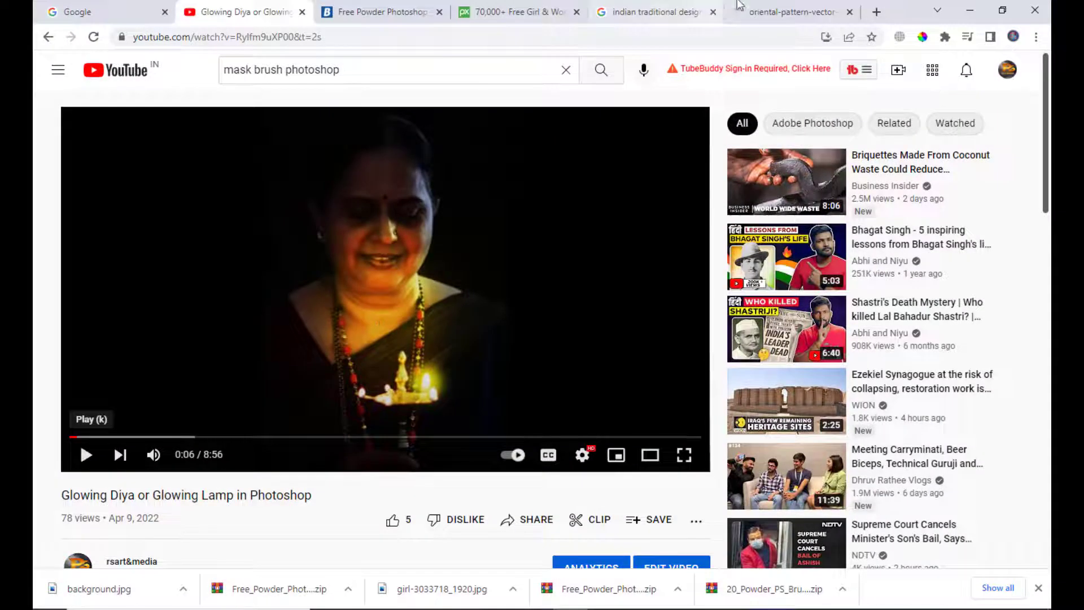
# Step: Switch to Chrome and return from the Free Powder Photoshop Brushes 3 page to Brusheezy's powder brush results
pyautogui.click(740, 7)
pyautogui.click(877, 12)
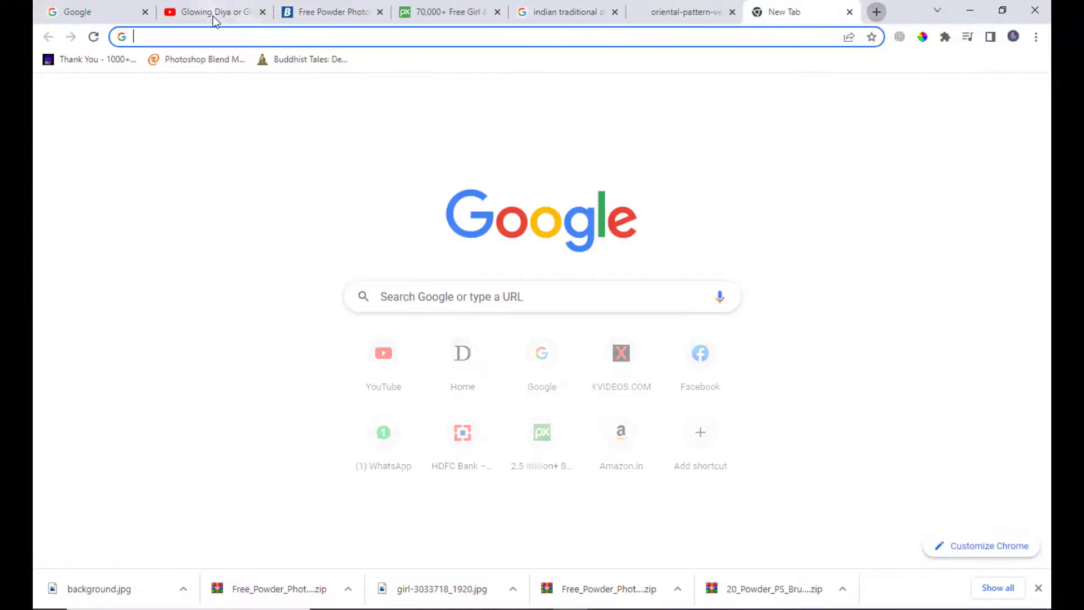
pyautogui.click(312, 9)
pyautogui.click(886, 154)
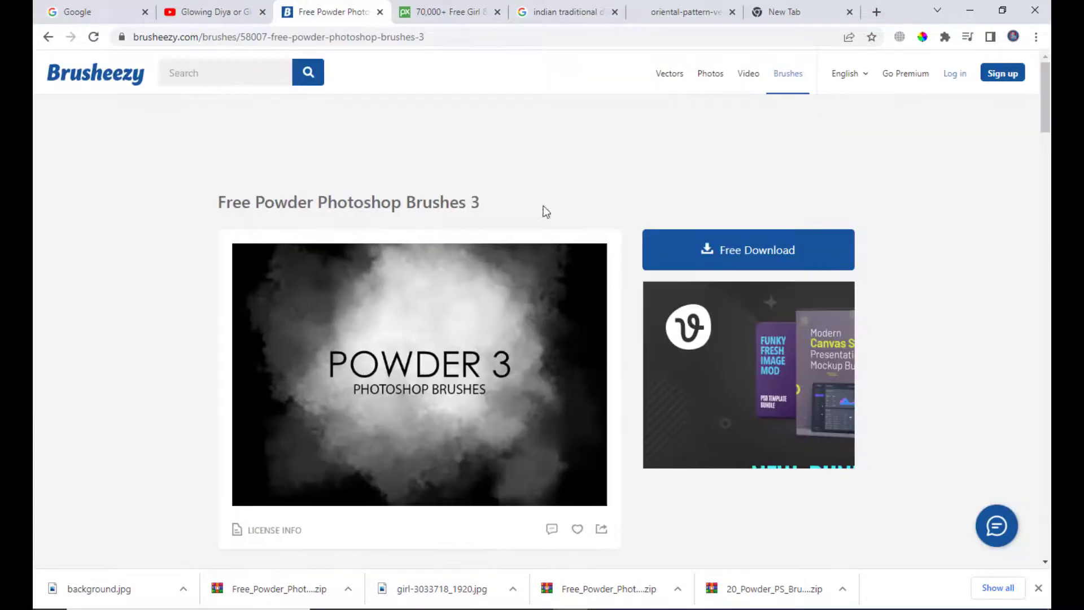
pyautogui.click(48, 38)
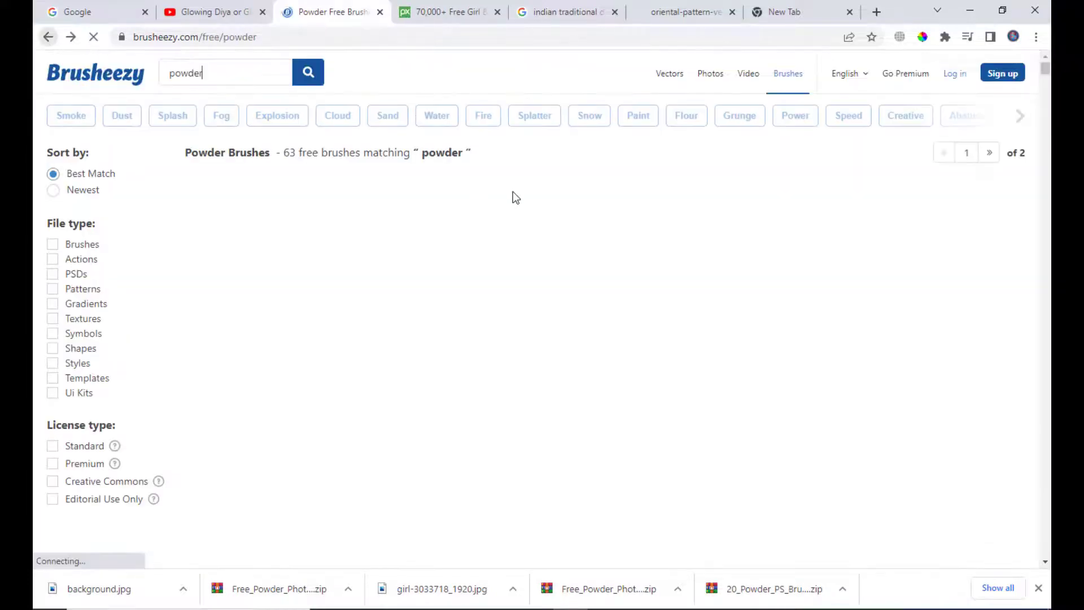
# Step: Search Brusheezy for "paint splatter" and close the iStock advertising window
pyautogui.click(220, 75)
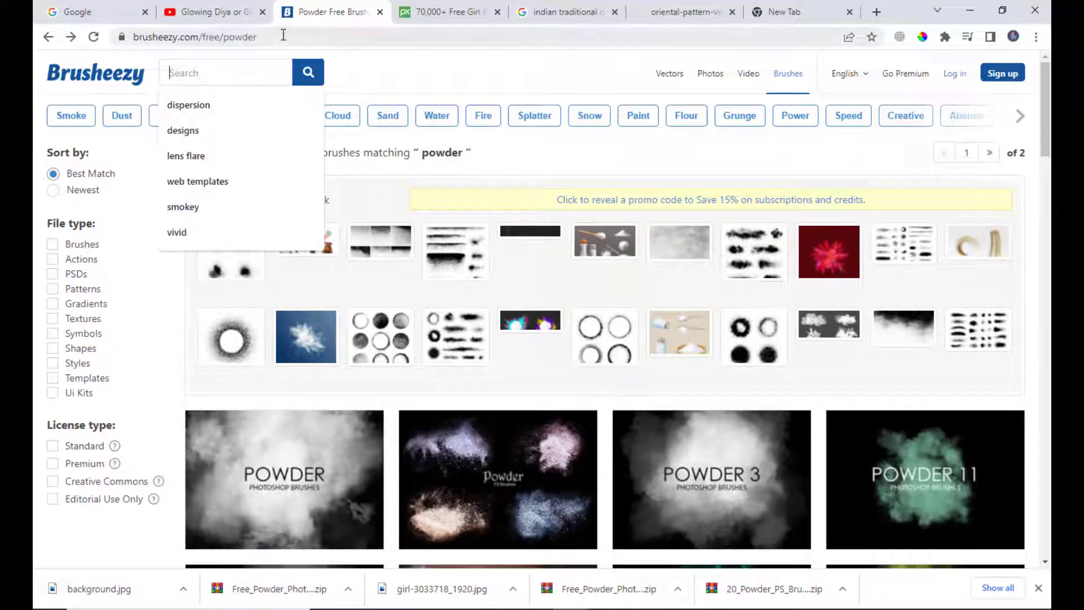
pyautogui.write('paint')
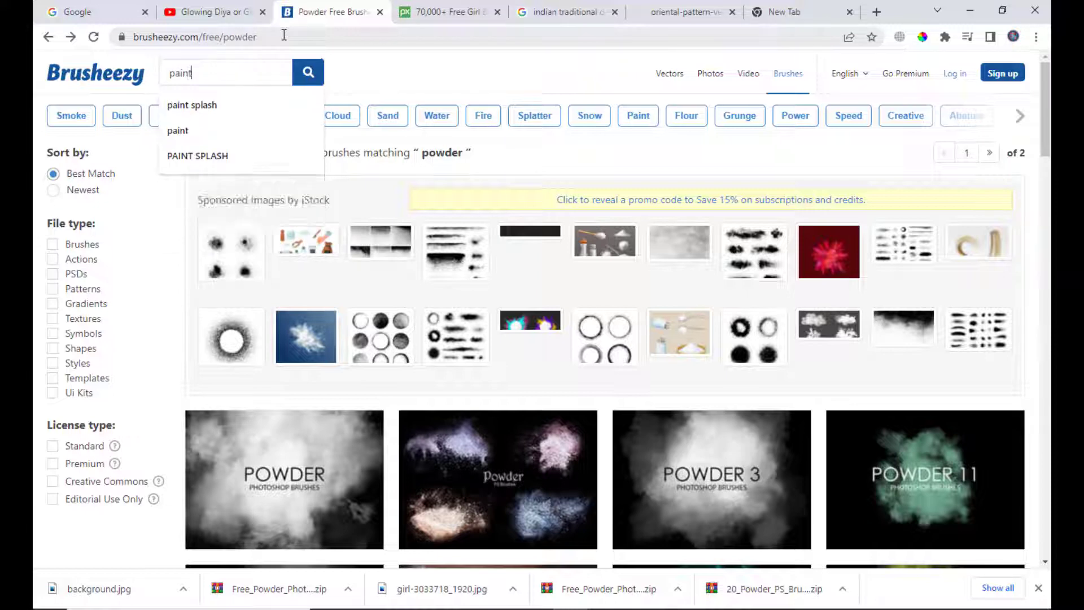
pyautogui.write(' splat')
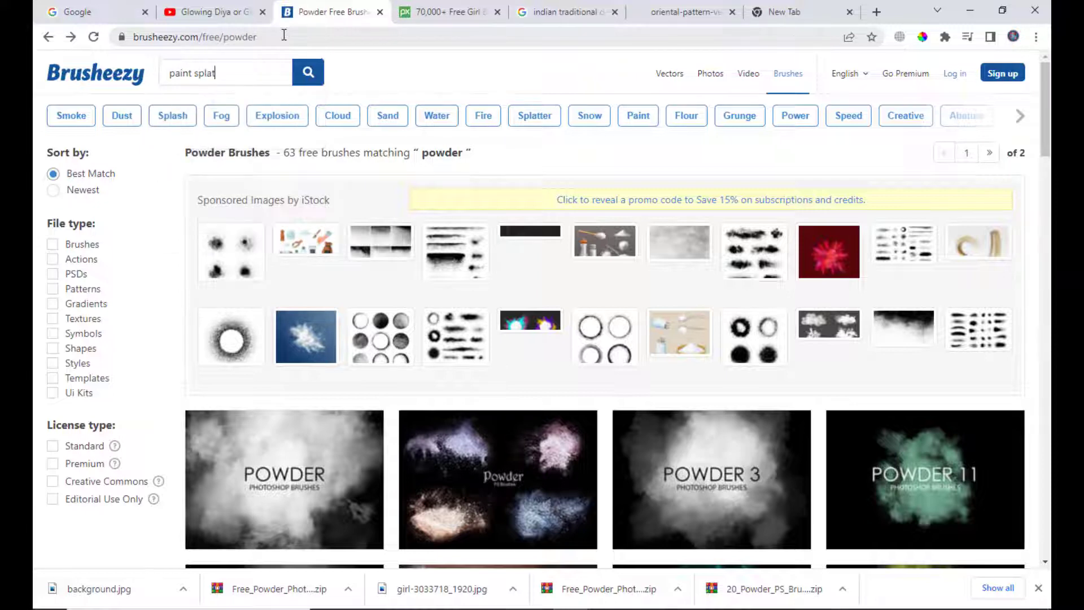
pyautogui.write('ter')
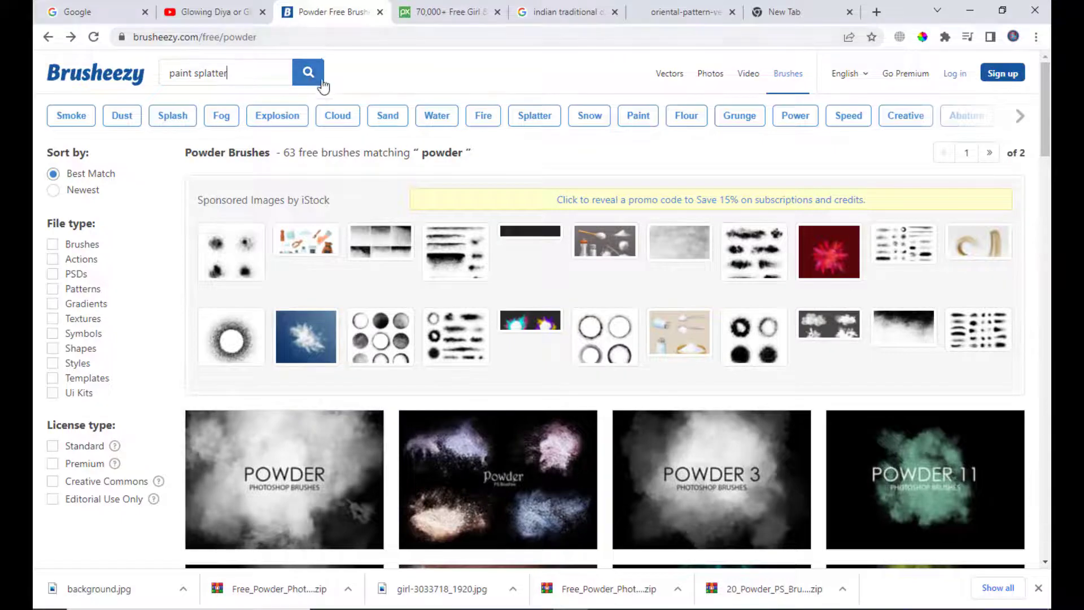
pyautogui.click(317, 73)
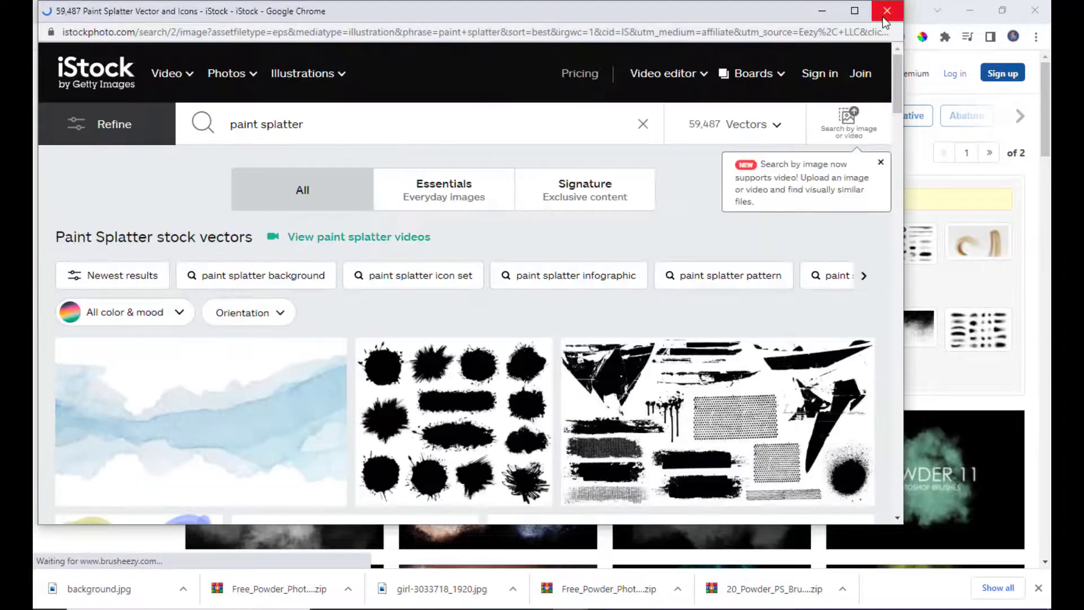
pyautogui.click(886, 11)
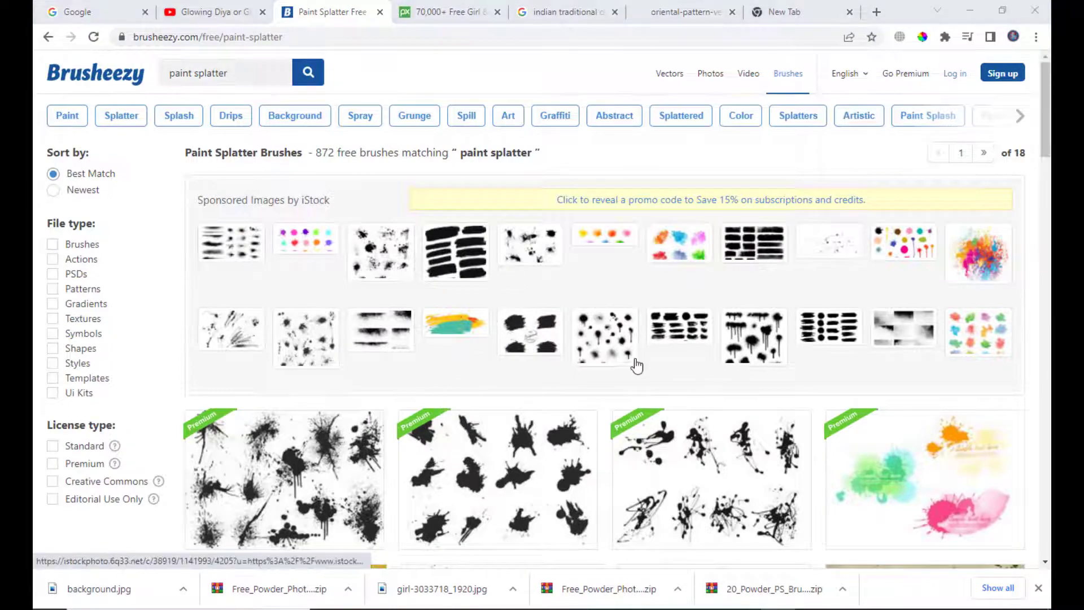
# Step: Browse the paint splatter brushes and open the page of 20 Paint Splash PS Brushes.Abr Vol.7
pyautogui.scroll(-6, 634, 363)
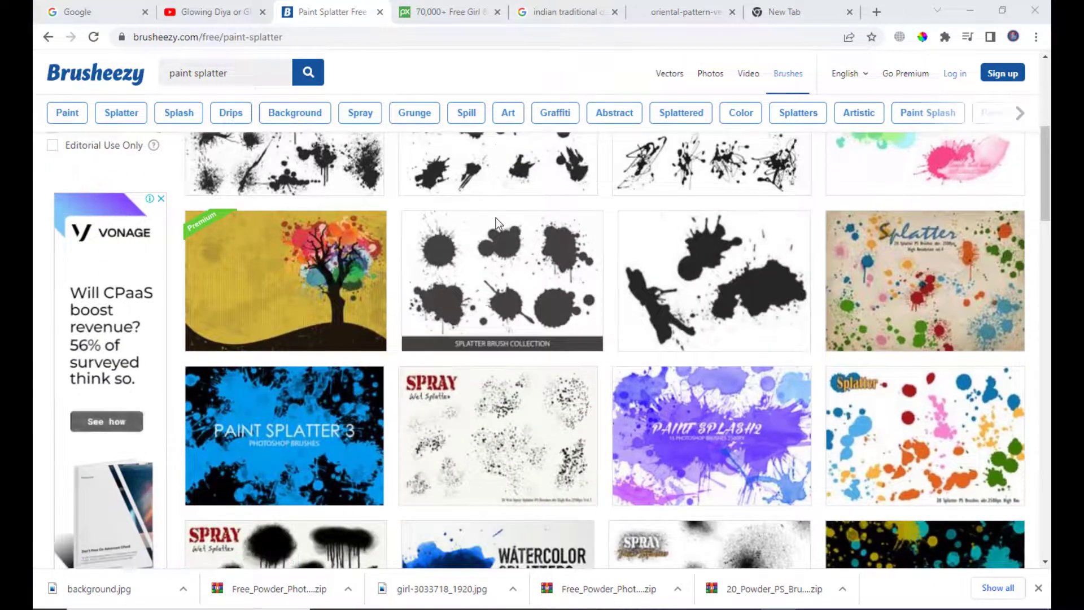
pyautogui.scroll(-5, 645, 305)
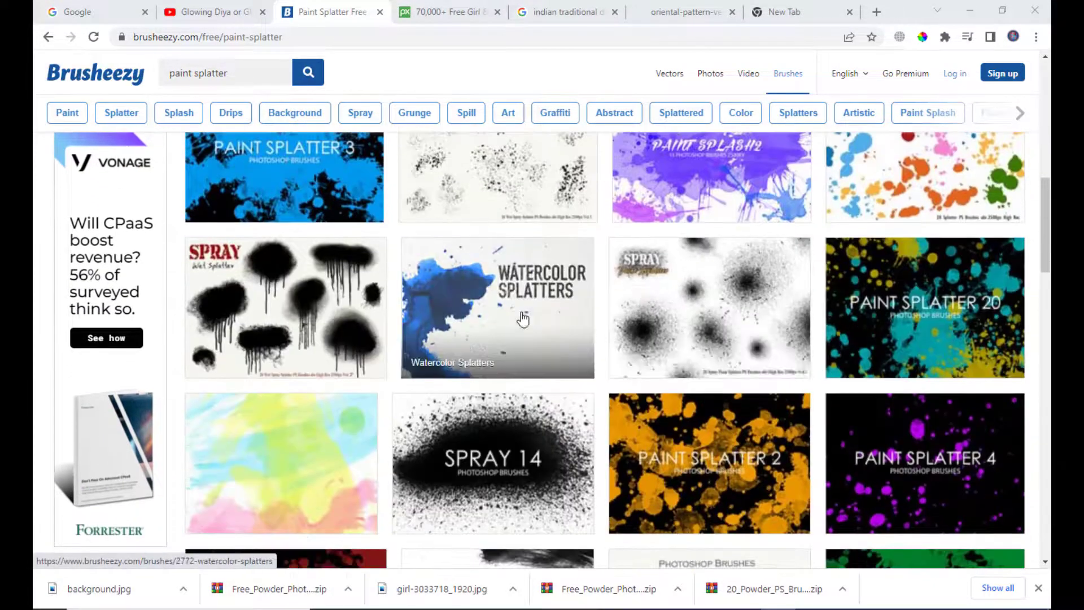
pyautogui.scroll(-2, 327, 322)
pyautogui.scroll(-6, 567, 320)
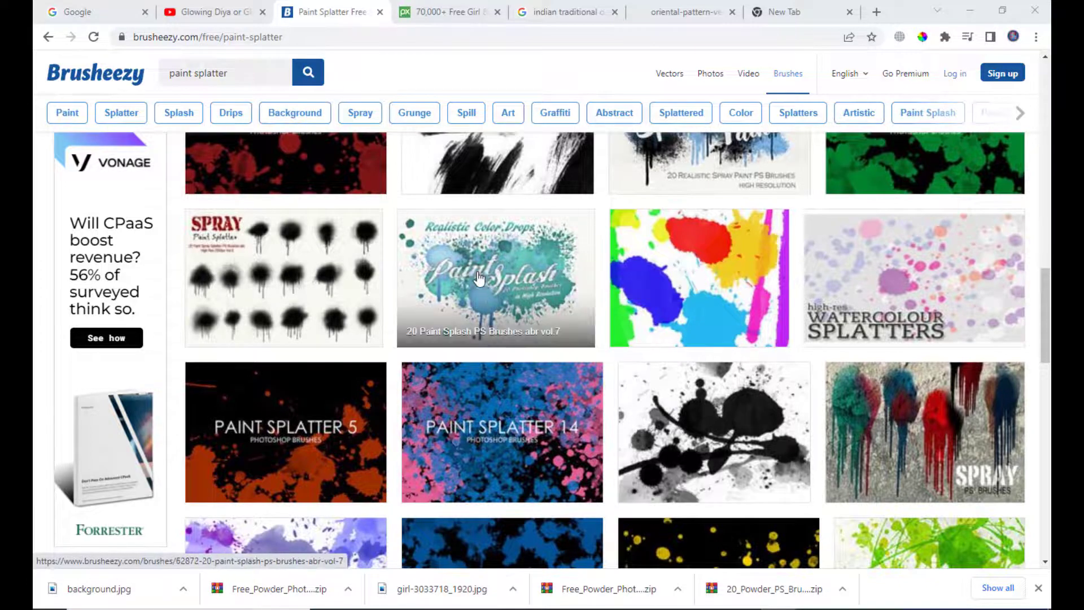
pyautogui.click(514, 279)
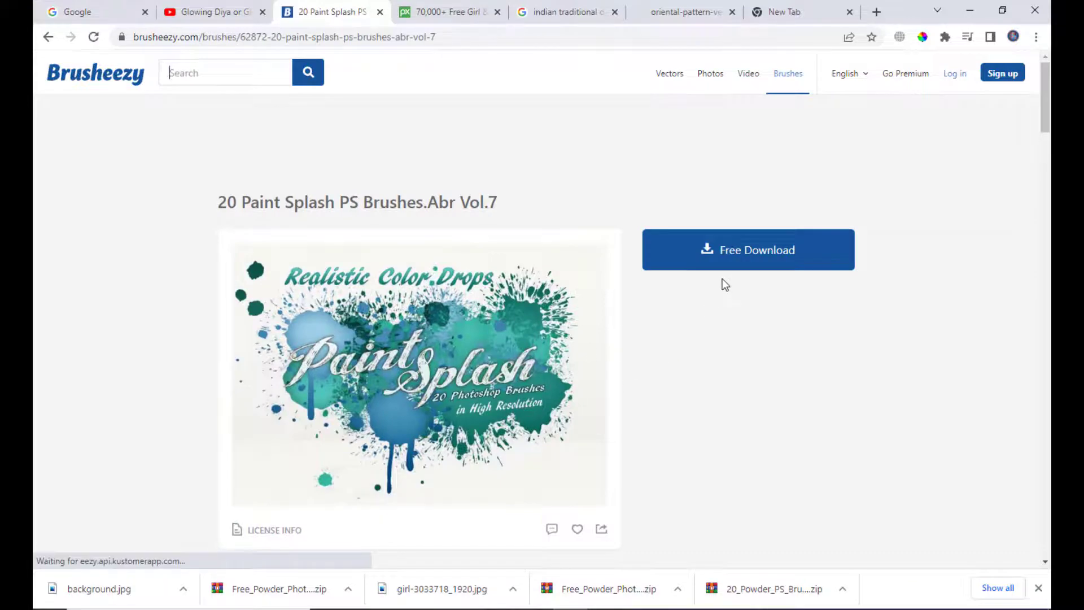
# Step: Dismiss the account sign-up offer and start the free download of the Paint Splash brush set
pyautogui.click(728, 261)
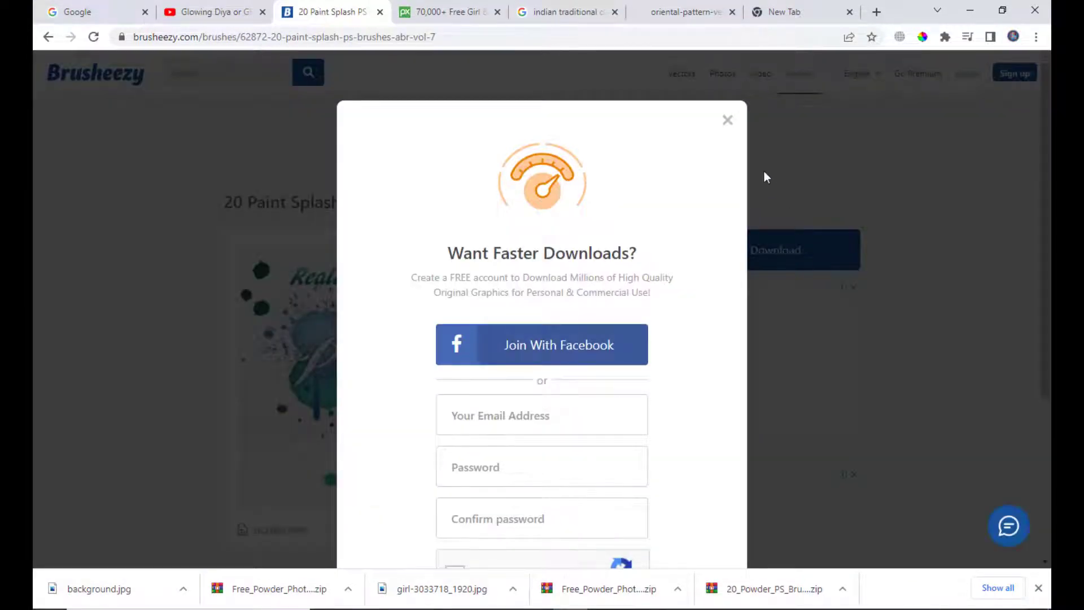
pyautogui.click(727, 122)
pyautogui.click(732, 251)
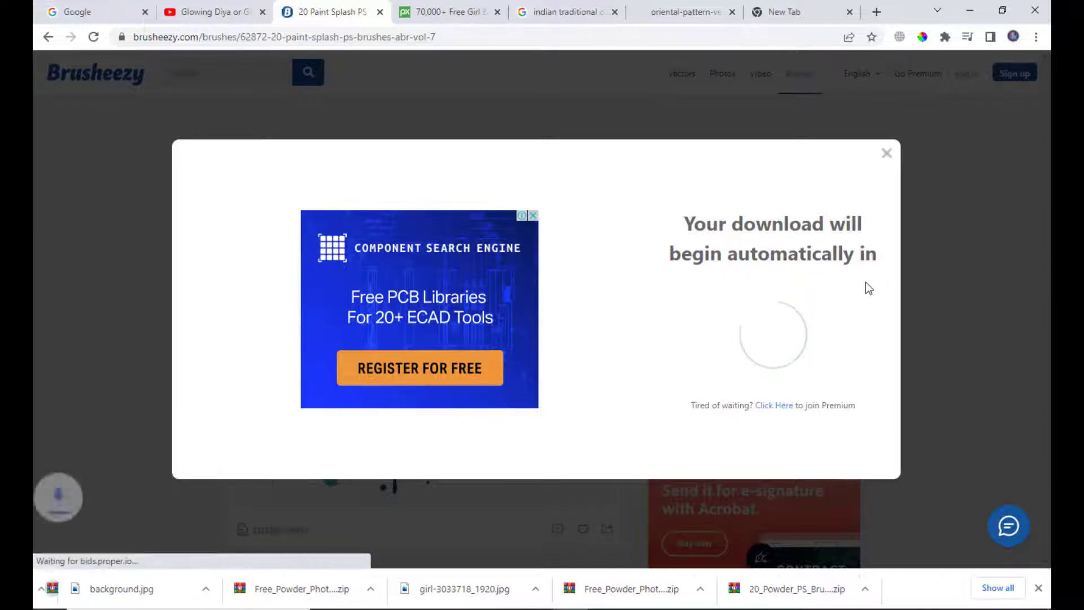
# Step: Show the downloaded 20_Paint_Splash_PS_Brushes_abr_vol_7 archive in the Downloads folder and copy it
pyautogui.click(183, 588)
pyautogui.click(224, 541)
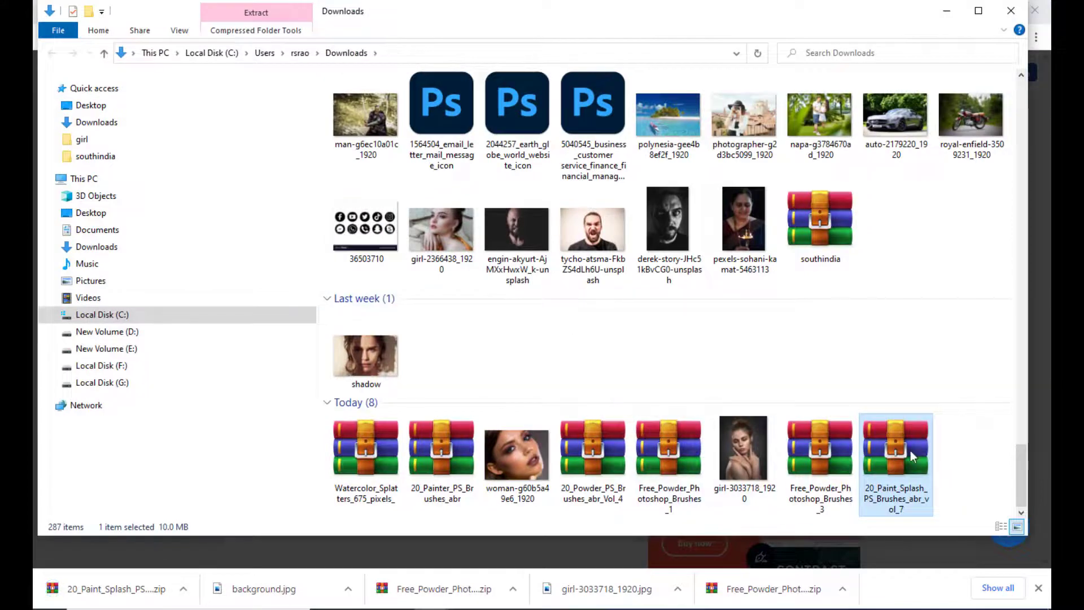
pyautogui.rightClick(910, 450)
pyautogui.click(815, 364)
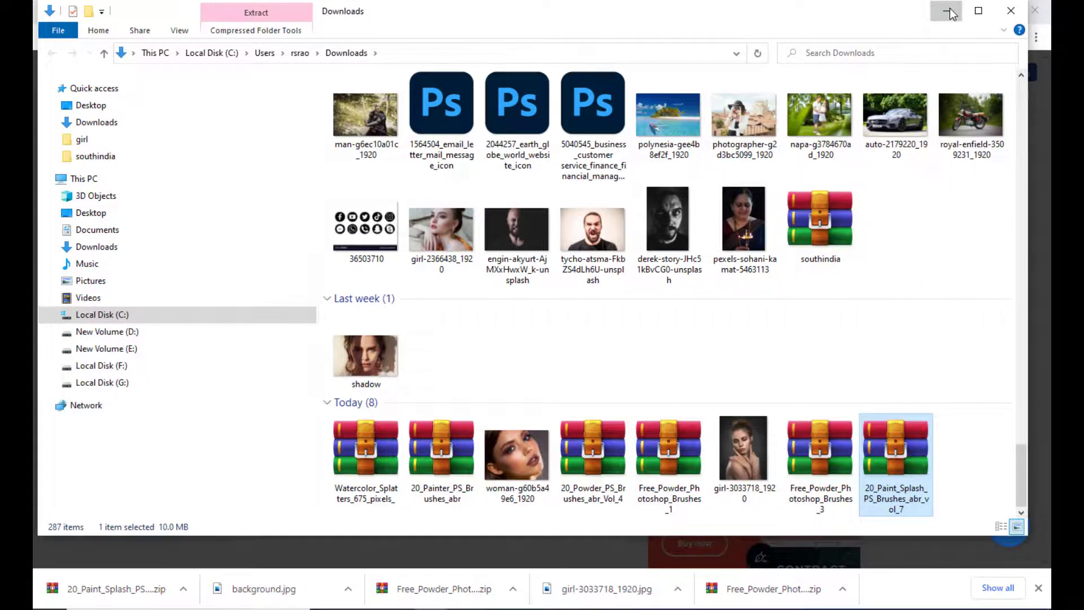
# Step: Minimize the open windows and paste the Paint Splash brush archive into the girl folder on the desktop
pyautogui.click(948, 11)
pyautogui.click(932, 9)
pyautogui.click(986, 9)
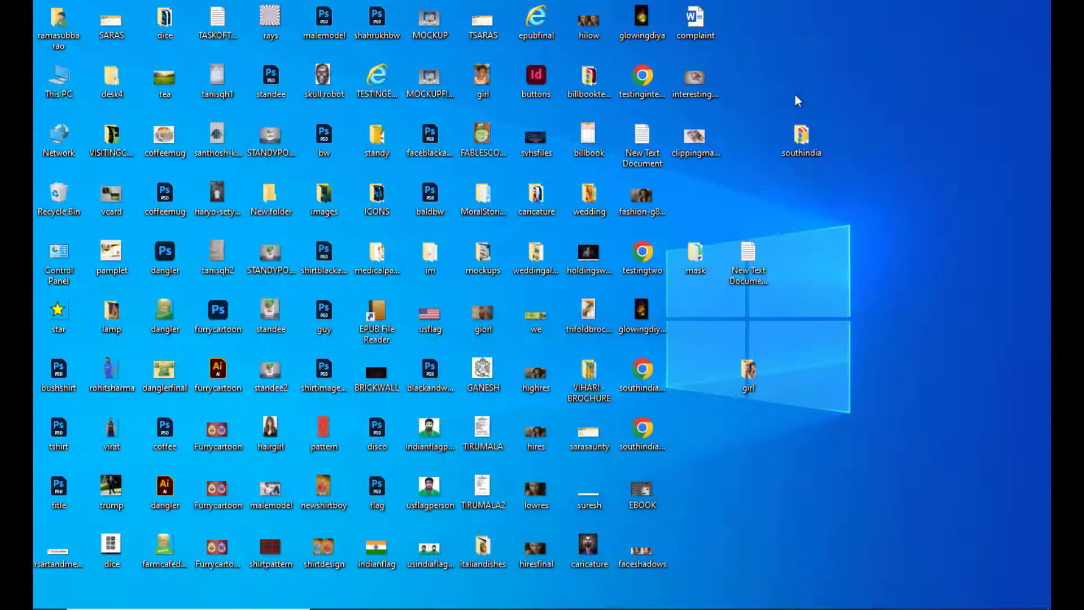
pyautogui.doubleClick(769, 364)
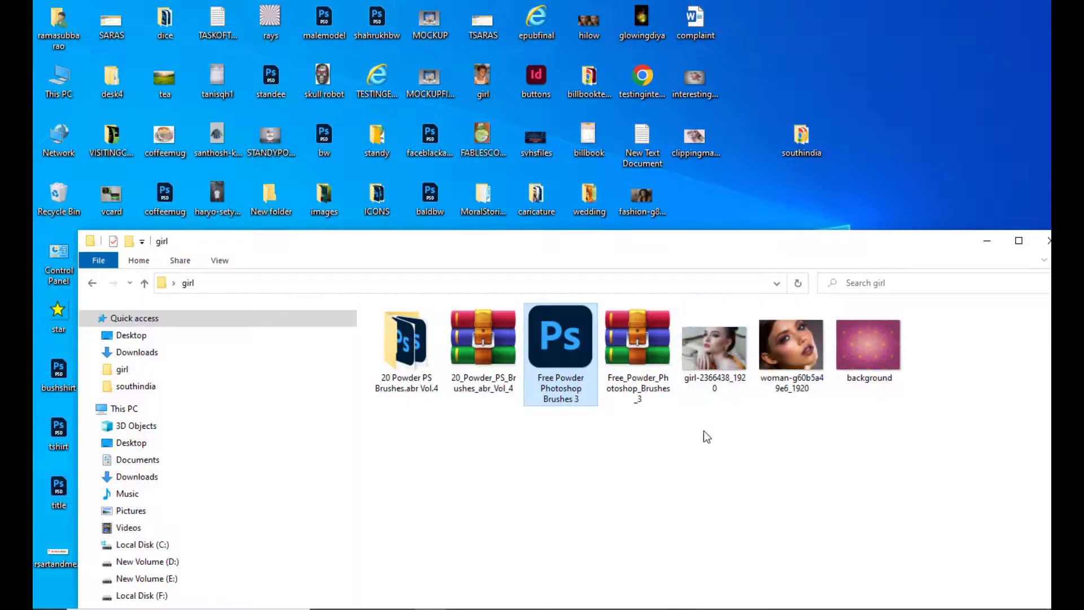
pyautogui.rightClick(703, 432)
pyautogui.click(740, 292)
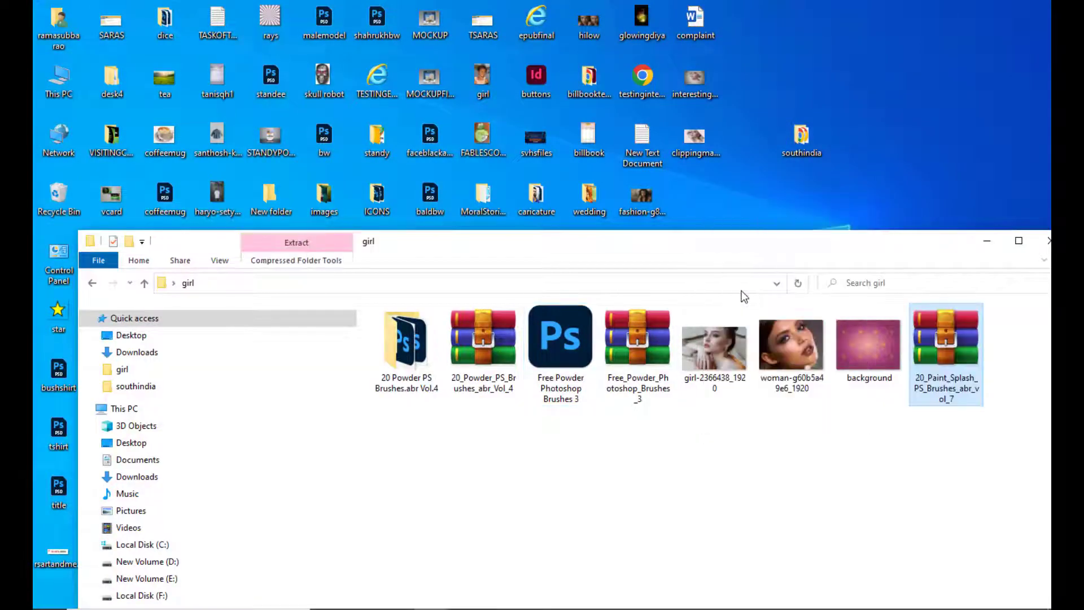
# Step: Extract the 20_Paint_Splash_PS_Brushes_abr_vol_7 archive directly into the girl folder
pyautogui.rightClick(931, 355)
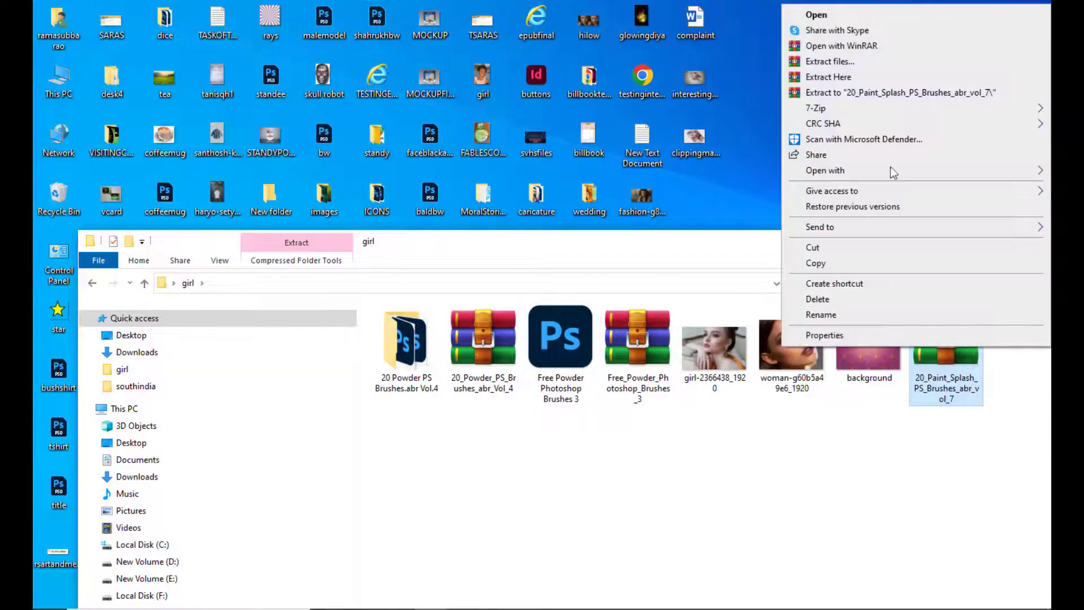
pyautogui.click(838, 79)
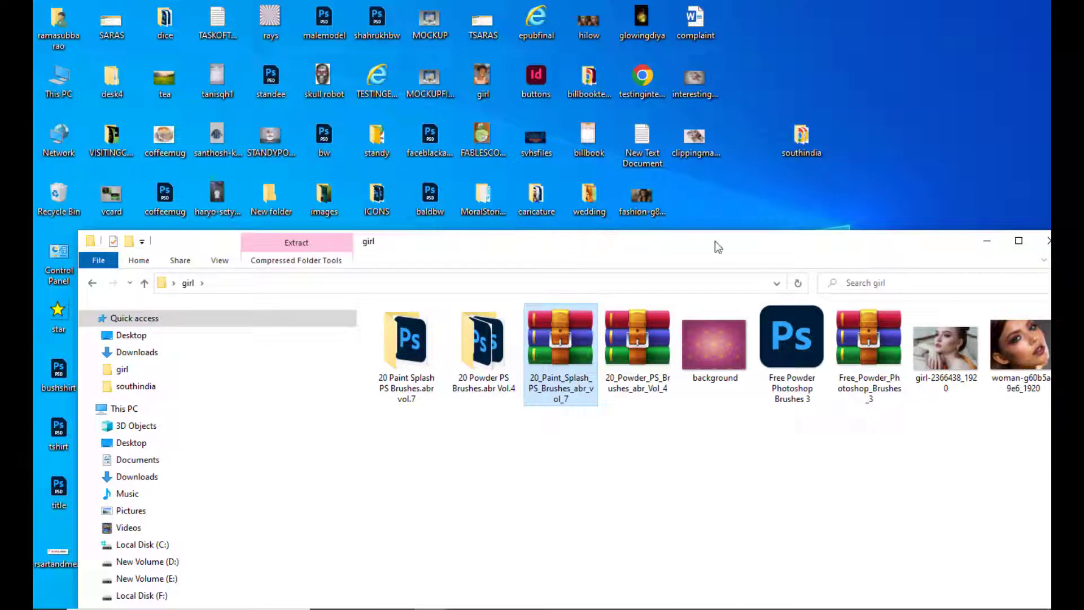
pyautogui.moveTo(700, 241); pyautogui.dragTo(696, 87)
pyautogui.moveTo(462, 90)
pyautogui.mouseDown()
pyautogui.moveTo(437, 89)
pyautogui.moveTo(510, 84)
pyautogui.moveTo(516, 102)
pyautogui.mouseUp()
# Step: Open the extracted 20 Paint Splash PS Brushes.abr vol.7 folder and load its 20 Paint Splash Brushes file into Photoshop
pyautogui.doubleClick(361, 190)
pyautogui.click(435, 164)
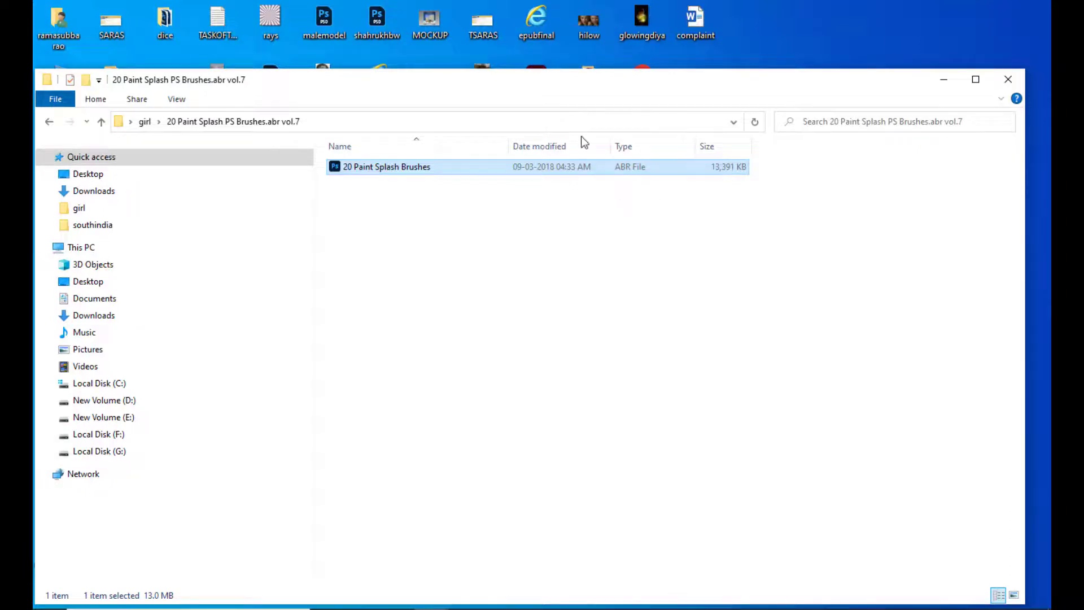
pyautogui.moveTo(460, 78); pyautogui.dragTo(493, 78)
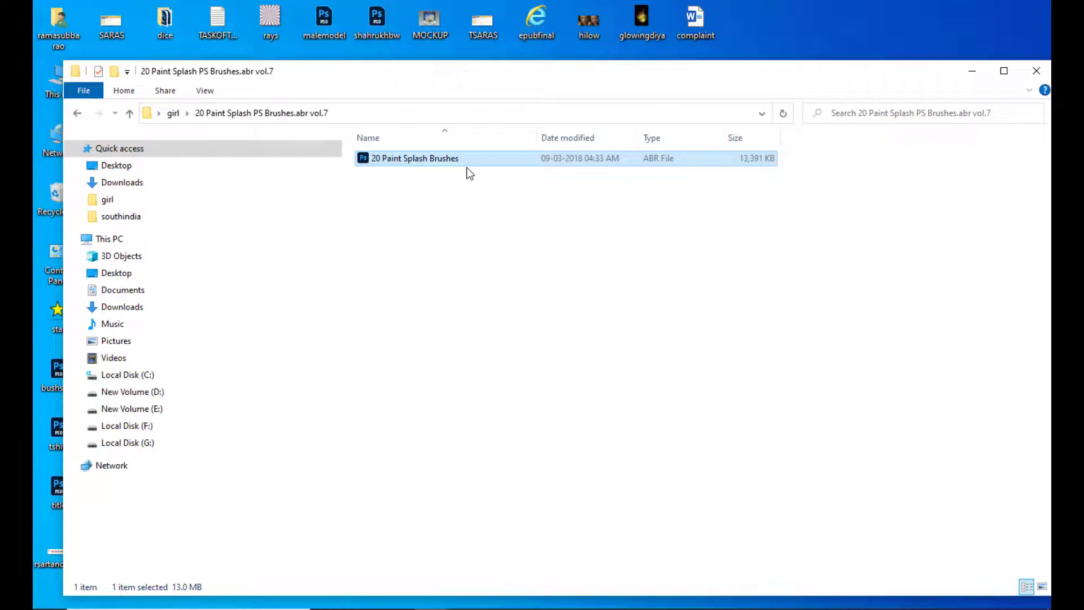
pyautogui.doubleClick(435, 159)
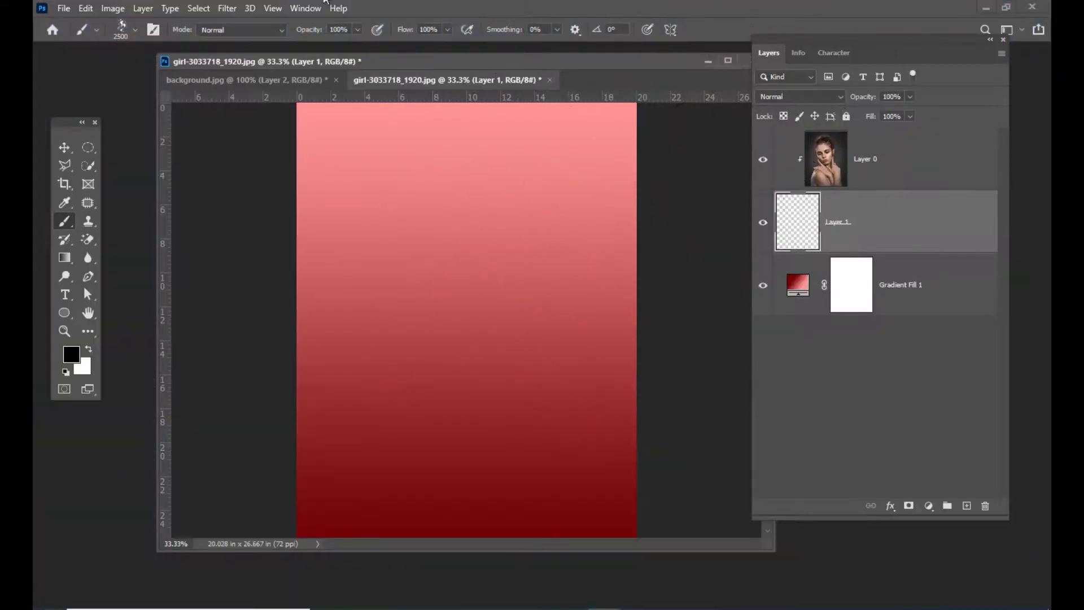
pyautogui.moveTo(472, 60); pyautogui.dragTo(460, 88)
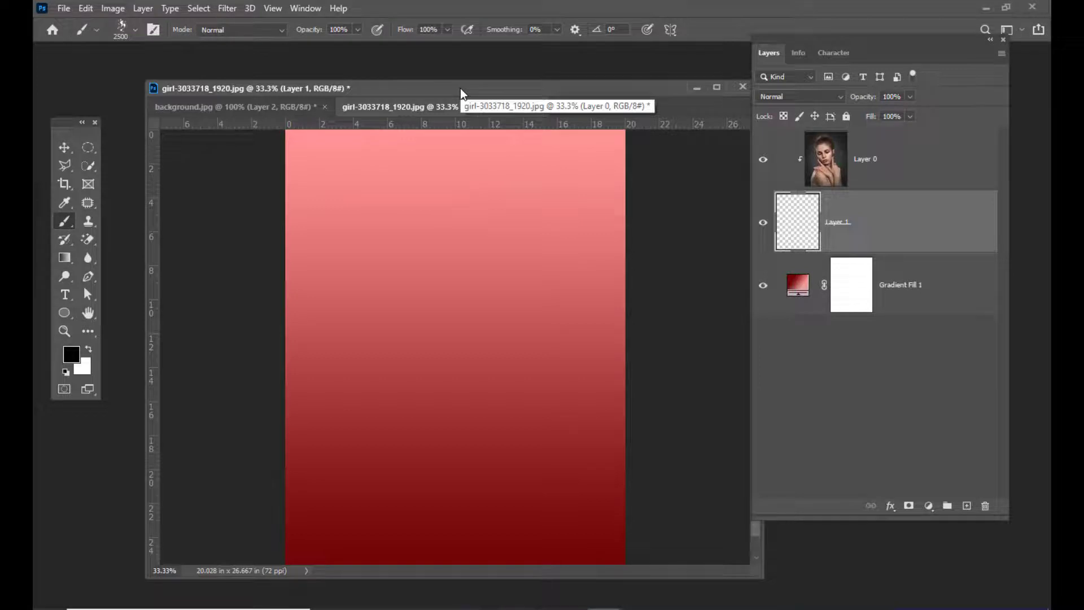
# Step: Browse the brush presets and expand the 20 Paint Splash Brushes 2 group to examine its brushes
pyautogui.click(135, 30)
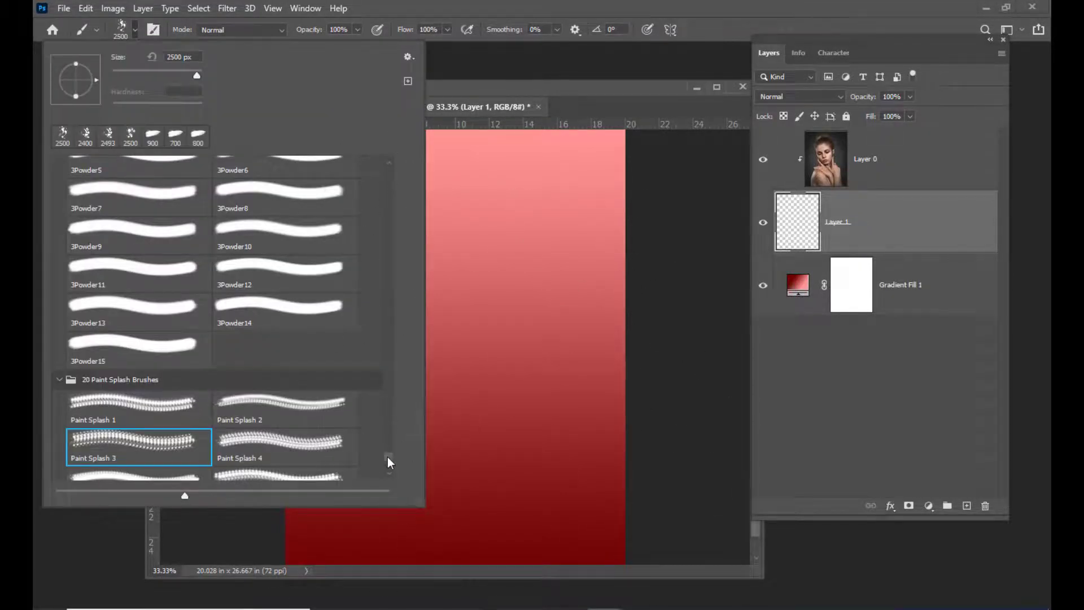
pyautogui.scroll(-1, 387, 456)
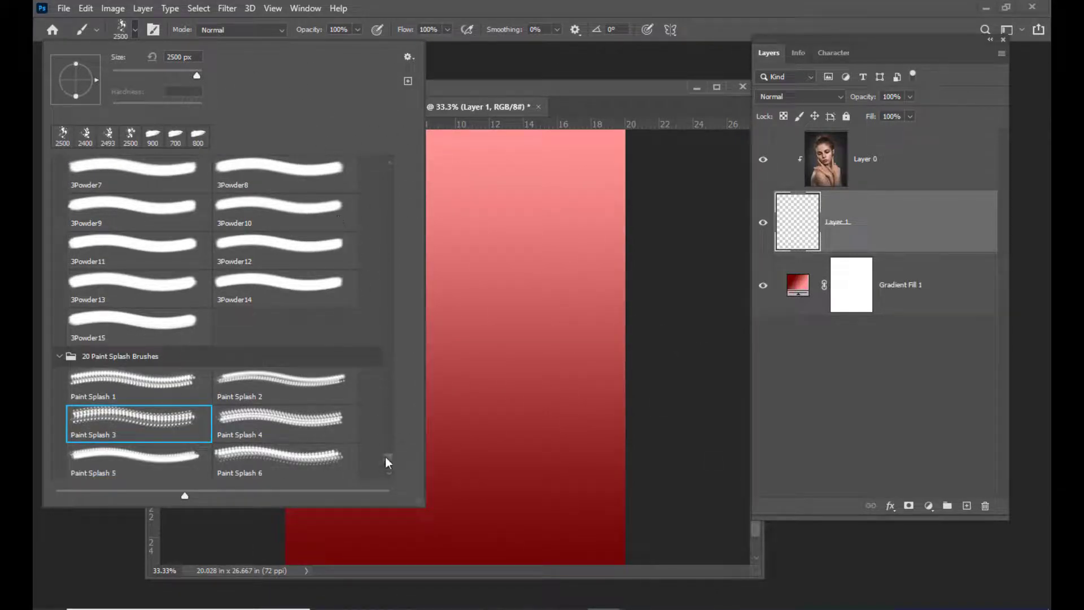
pyautogui.scroll(-10, 388, 462)
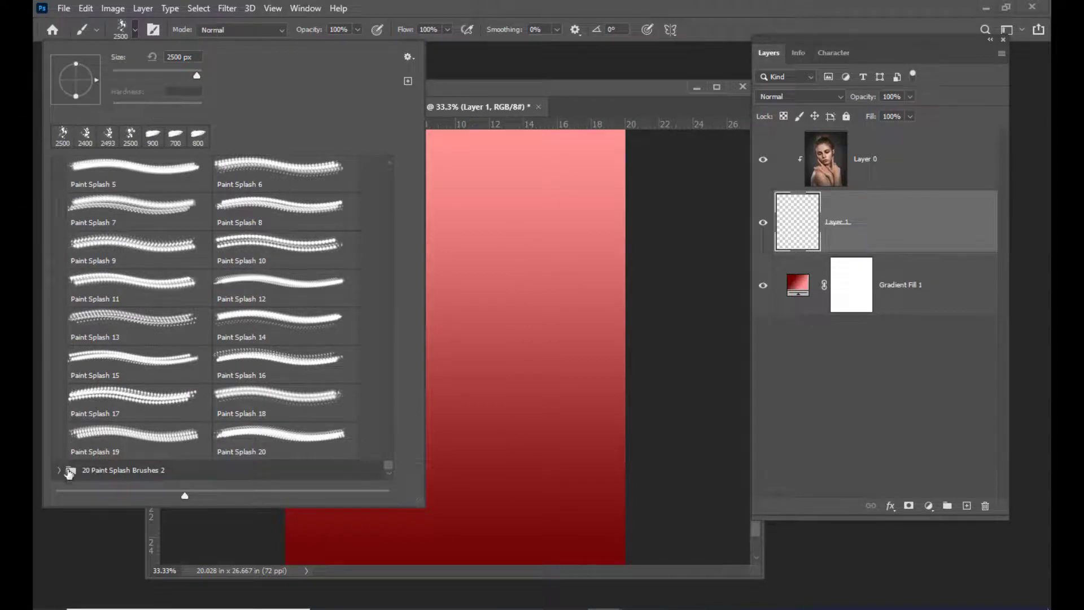
pyautogui.click(59, 470)
pyautogui.scroll(-3, 170, 384)
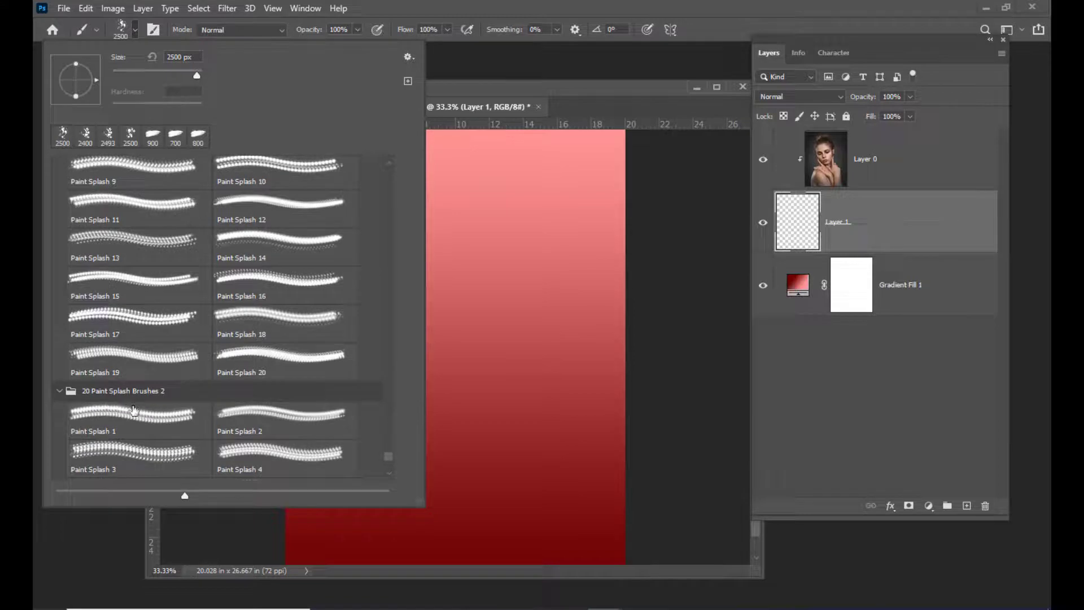
pyautogui.scroll(-1, 203, 396)
pyautogui.scroll(5, 151, 399)
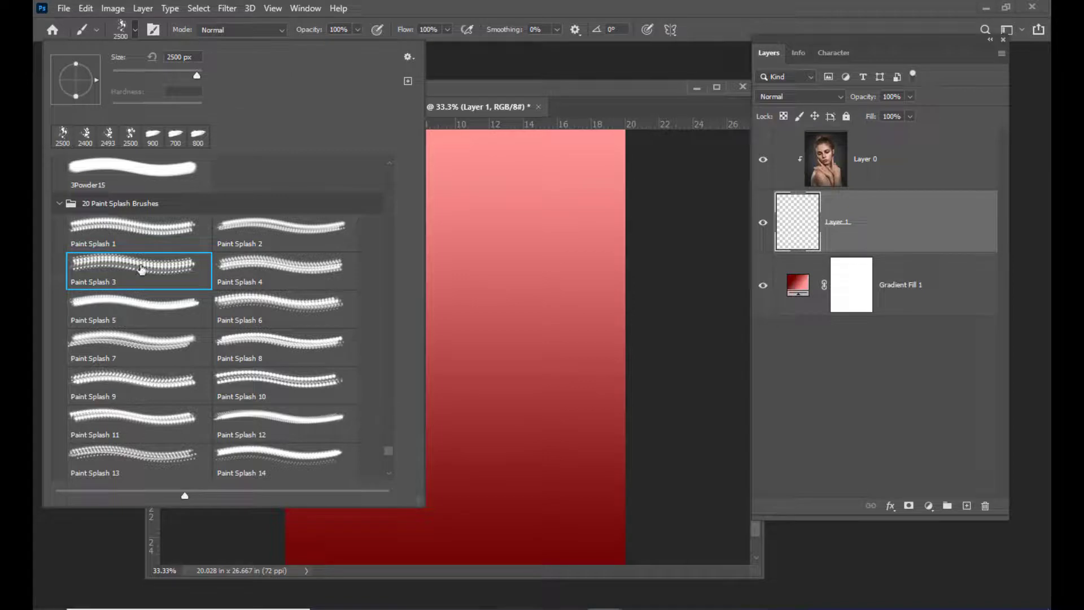
# Step: Try Paint Splash 10 and 11, and choose Paint Splash 5 from the 20 Paint Splash Brushes group
pyautogui.click(282, 379)
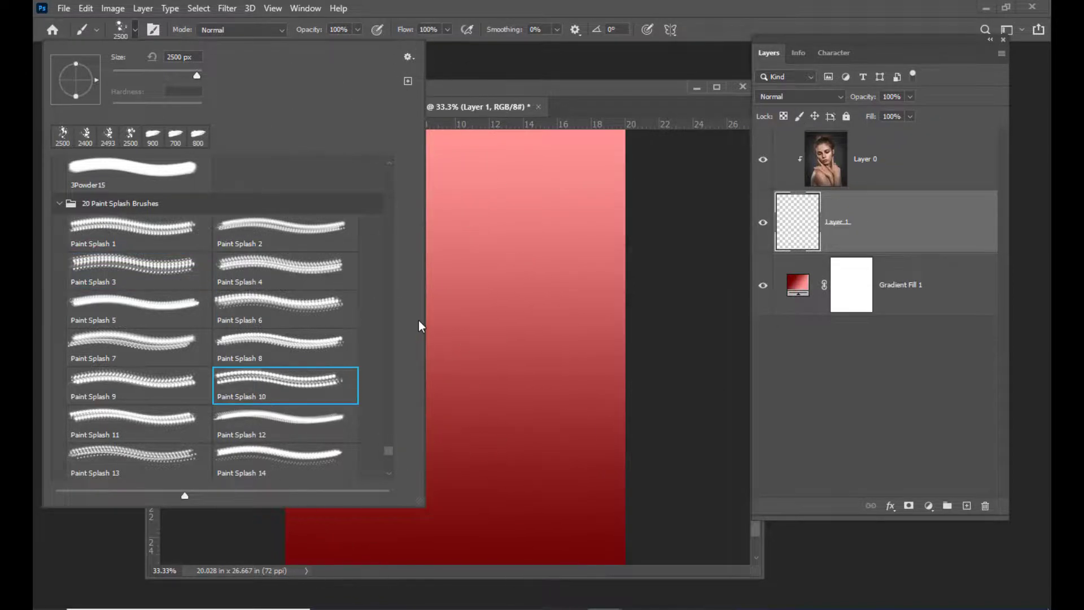
pyautogui.click(120, 428)
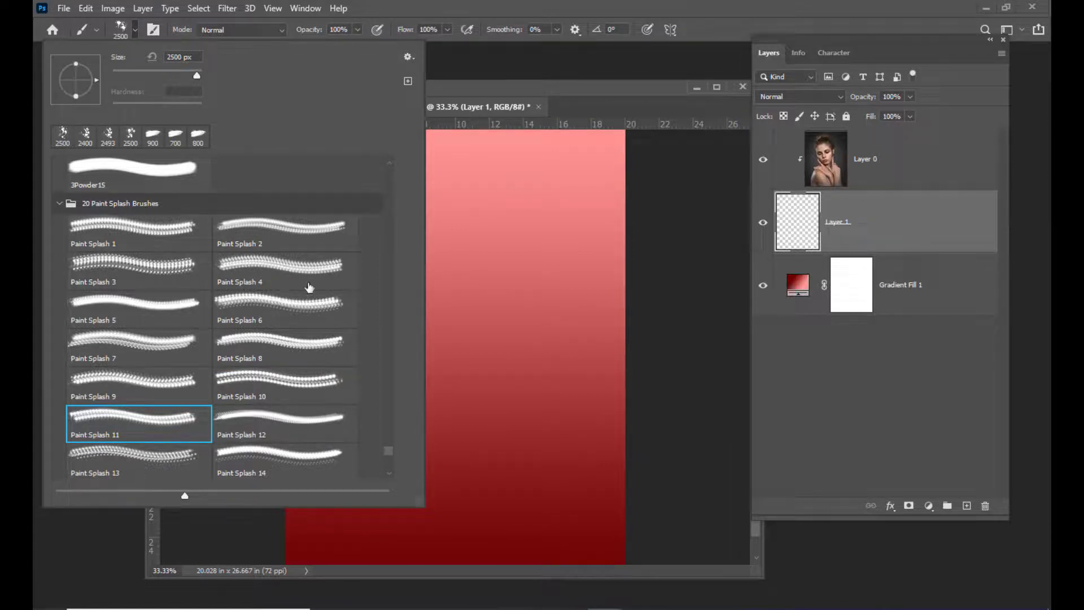
pyautogui.click(118, 308)
pyautogui.click(474, 94)
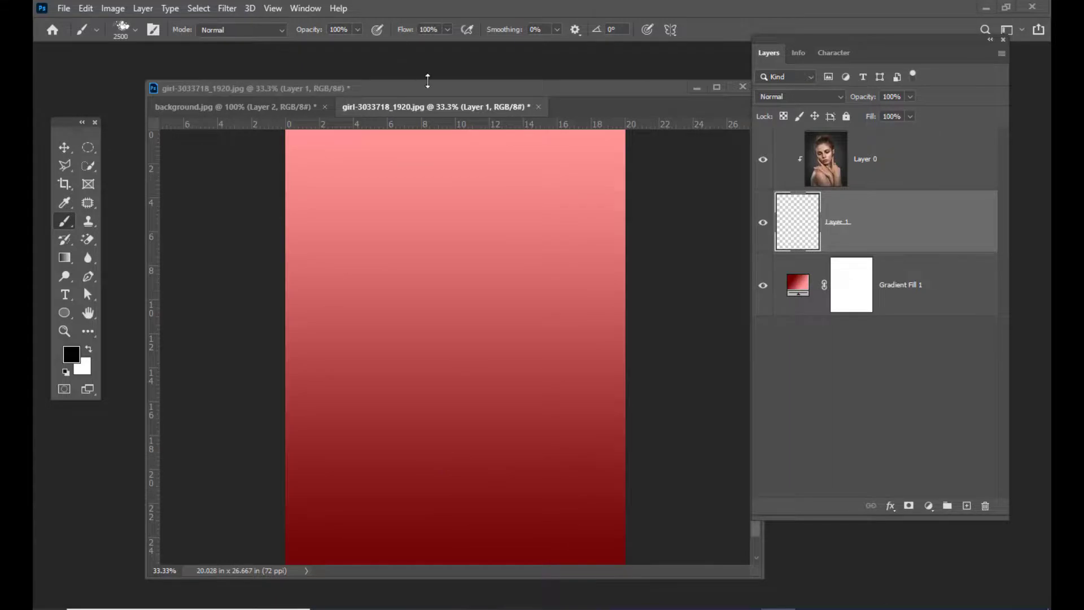
pyautogui.moveTo(433, 88); pyautogui.dragTo(445, 77)
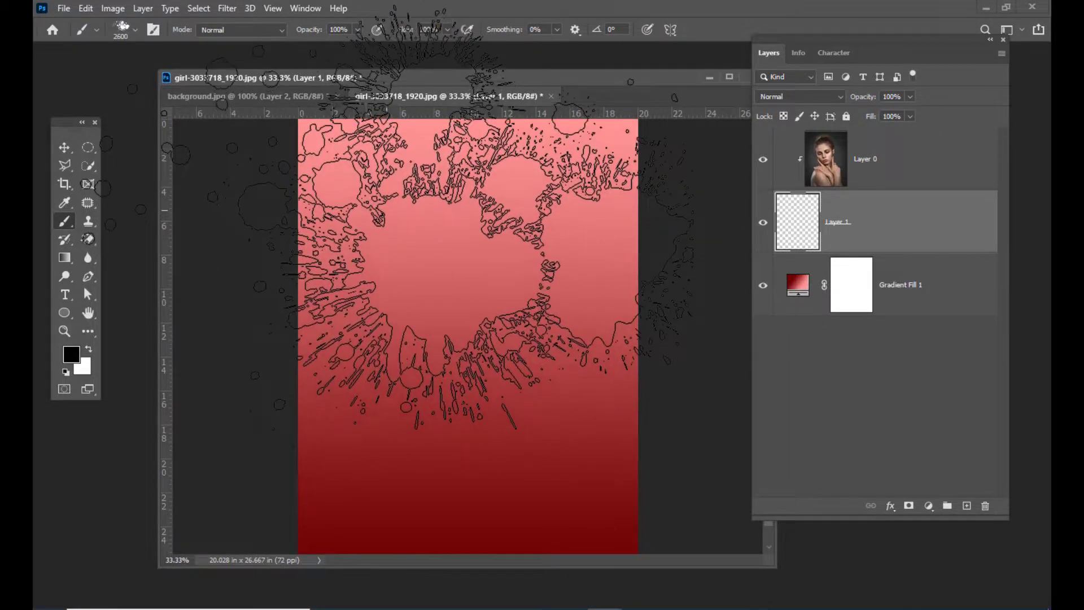
# Step: Try stamping Layer 1 with the splash brush at 2600 px and 2400 px over the portrait, and undo both stamps
pyautogui.click(471, 220)
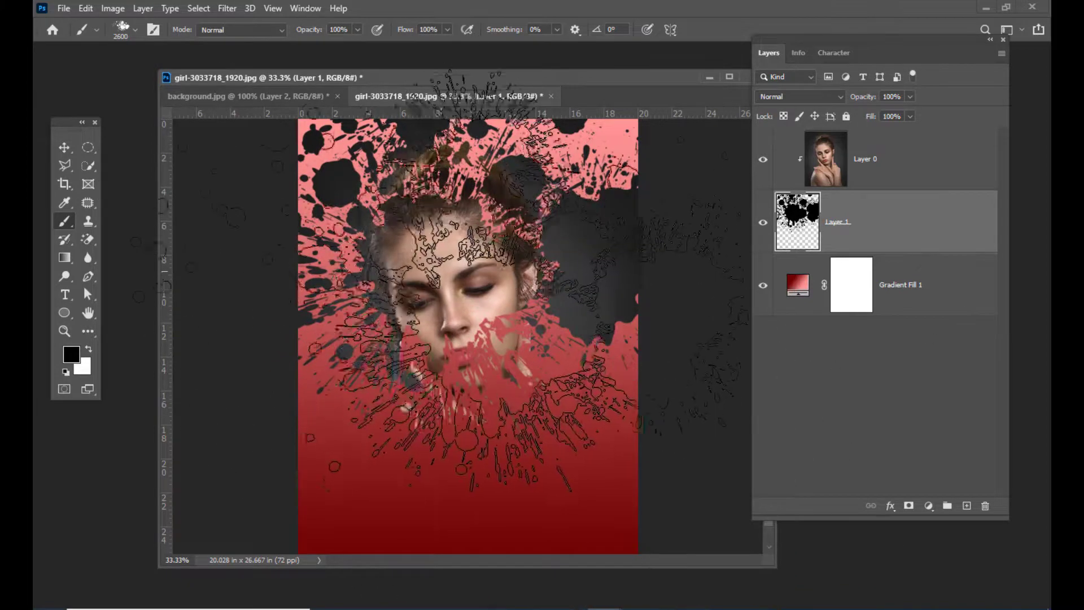
pyautogui.press('[')
pyautogui.press('[')
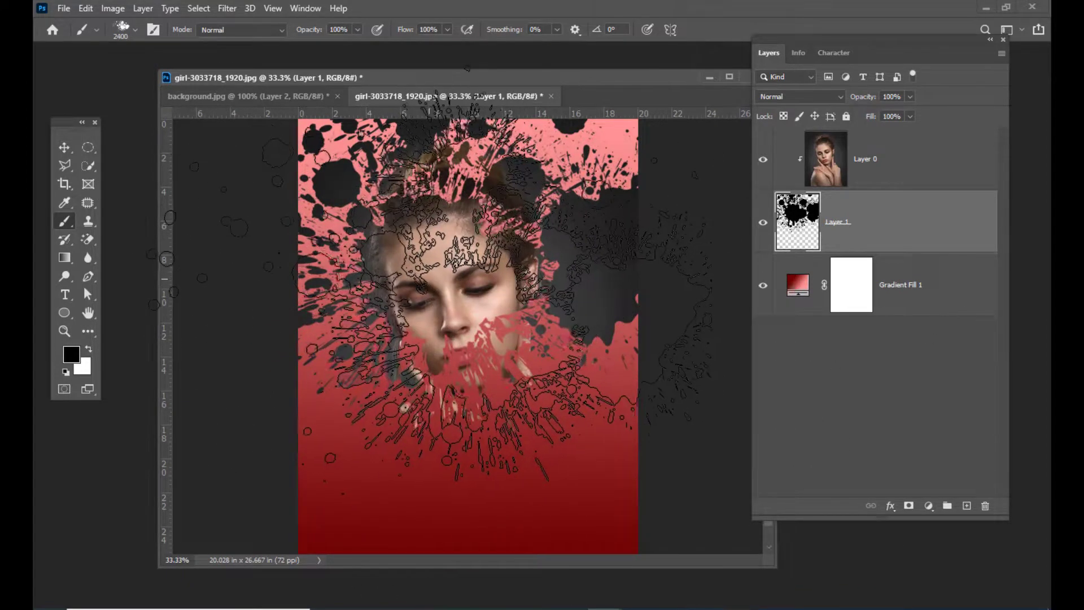
pyautogui.click(466, 316)
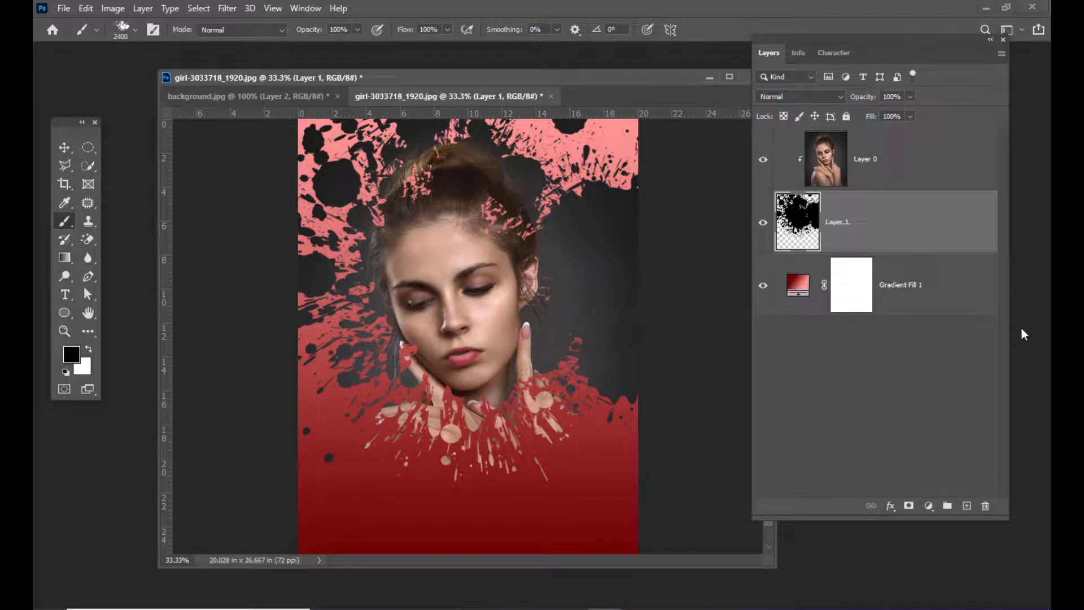
pyautogui.hotkey('ctrl', 'z')
pyautogui.hotkey('ctrl', 'z')
pyautogui.hotkey('ctrl', 'z')
# Step: Reduce the splash brush to 1700 px and stamp it twice on Layer 1 to reveal the hair and face
pyautogui.press('[')
pyautogui.press('[')
pyautogui.press('[')
pyautogui.press('[')
pyautogui.press('[')
pyautogui.press('[')
pyautogui.press('[')
pyautogui.press('[')
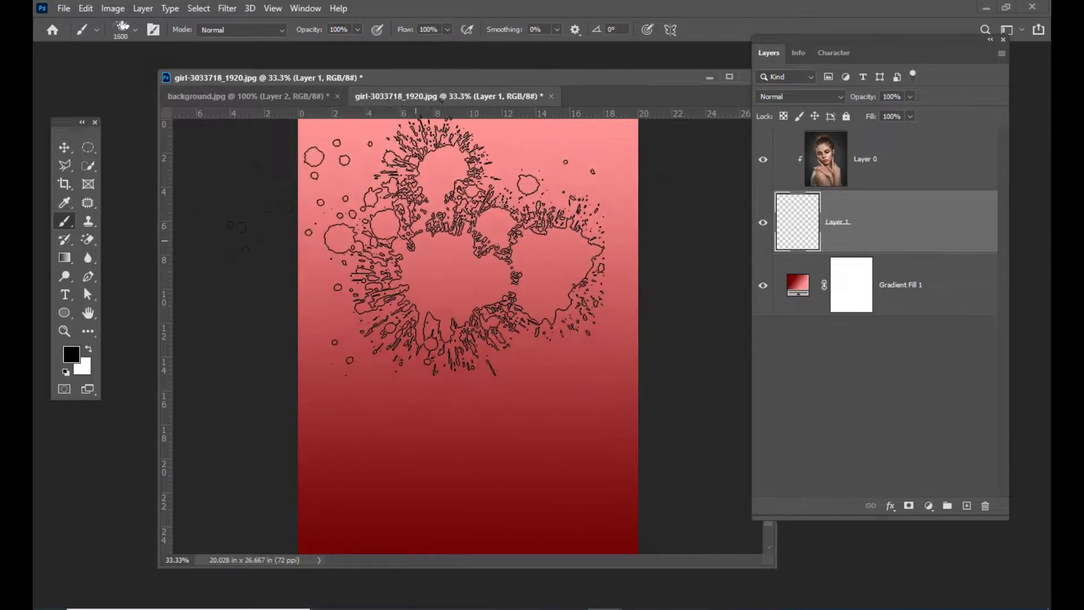
pyautogui.press('[')
pyautogui.press('[')
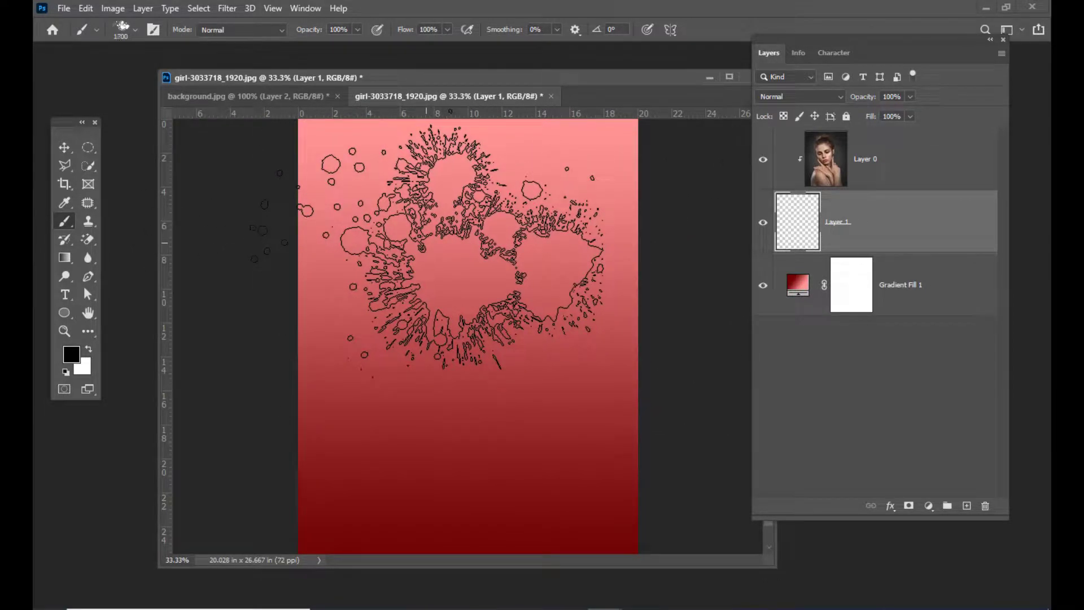
pyautogui.click(426, 243)
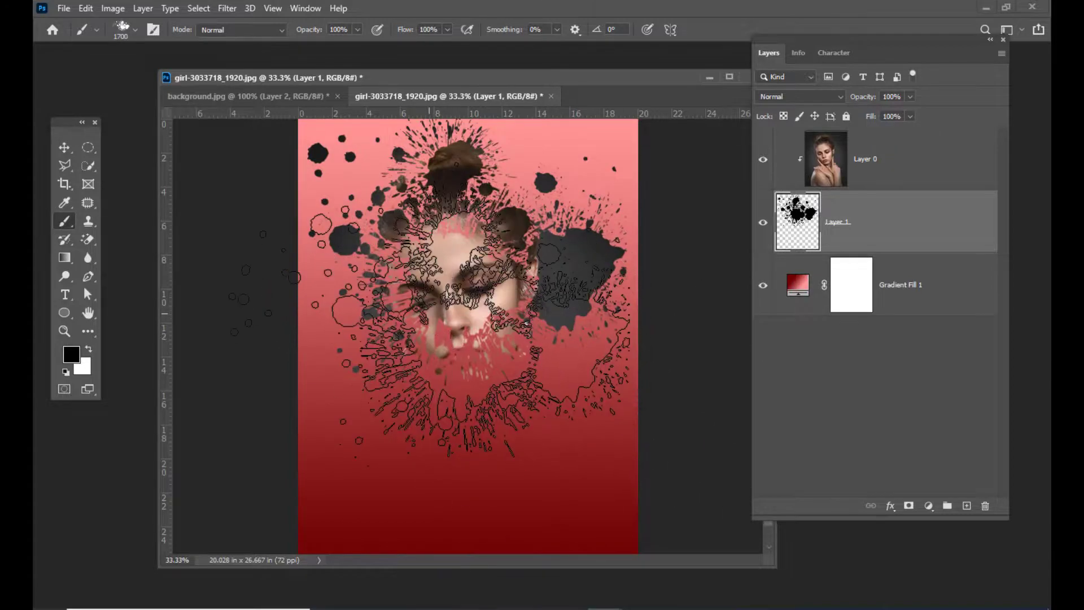
pyautogui.click(468, 288)
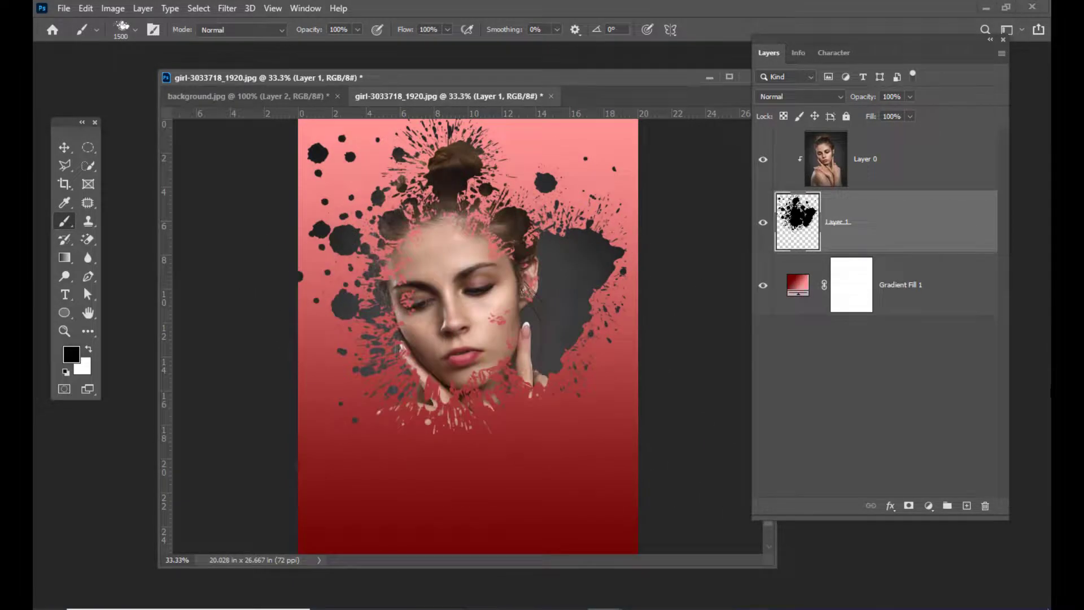
# Step: Try revealing the hands and shoulders on Layer 1 with one stamp of the Powder 15 brush at 1600 px
pyautogui.click(117, 35)
pyautogui.moveTo(390, 449)
pyautogui.mouseDown()
pyautogui.moveTo(379, 338)
pyautogui.moveTo(379, 425)
pyautogui.mouseUp()
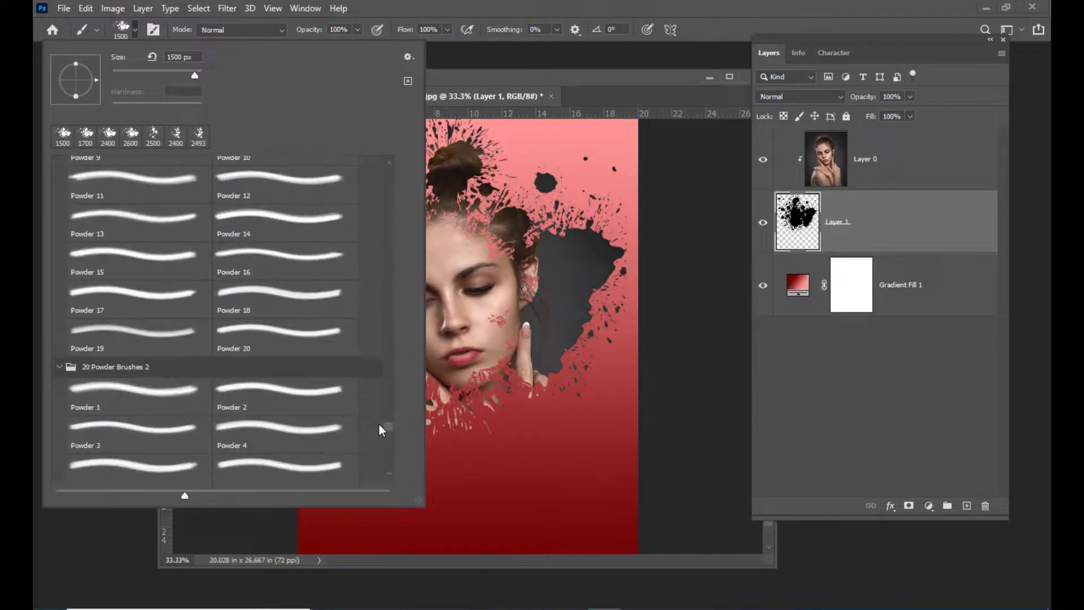
pyautogui.click(84, 264)
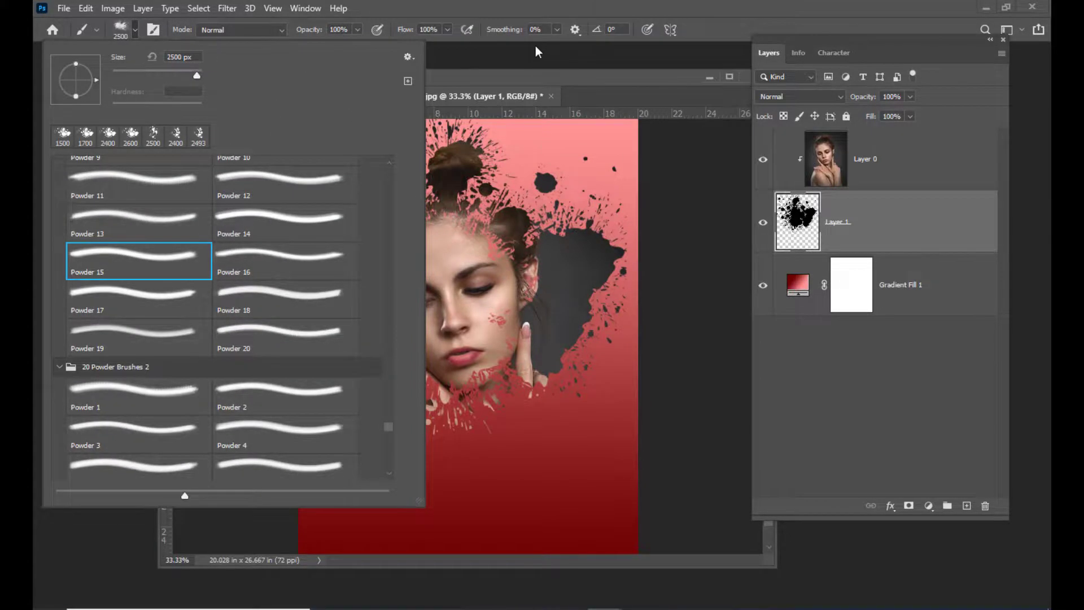
pyautogui.click(513, 76)
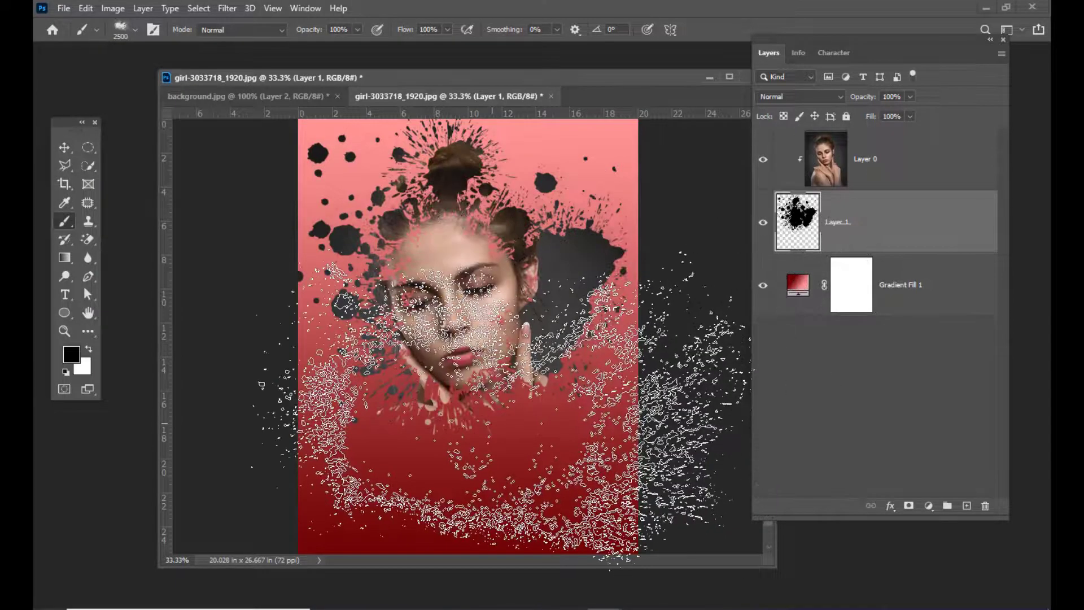
pyautogui.press('[')
pyautogui.press('[')
pyautogui.press('[')
pyautogui.press('[')
pyautogui.press('[')
pyautogui.press('[')
pyautogui.press('[')
pyautogui.press('[')
pyautogui.press('[')
pyautogui.press('[')
pyautogui.press('[')
pyautogui.click(469, 423)
# Step: Try powder marks at 1200 px and 1000 px on both sides of the hair bun, and undo all the powder marks
pyautogui.press('[')
pyautogui.press('[')
pyautogui.click(536, 178)
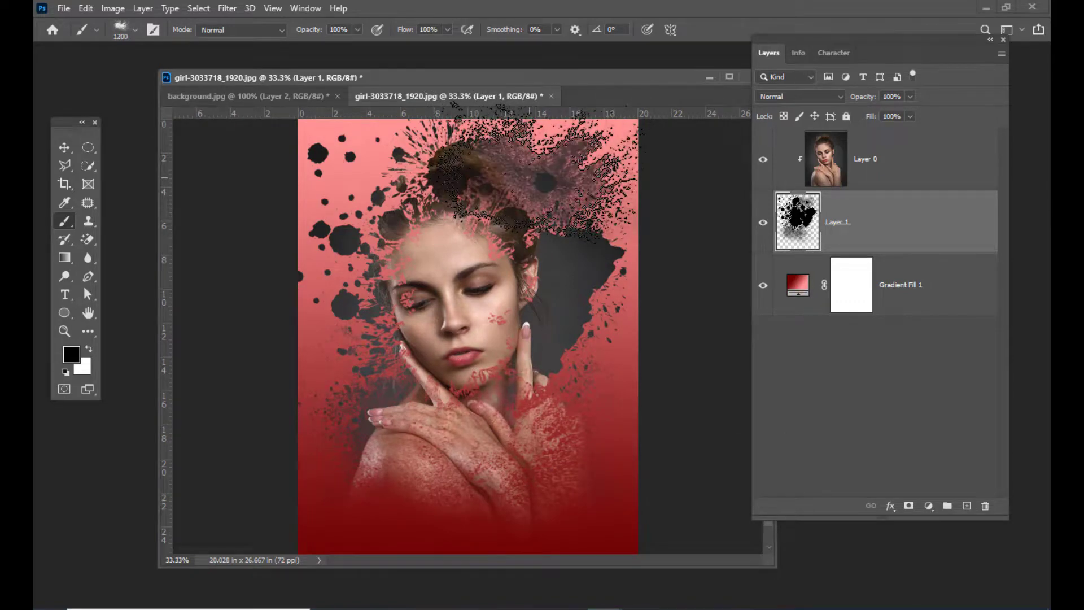
pyautogui.press('[')
pyautogui.press('[')
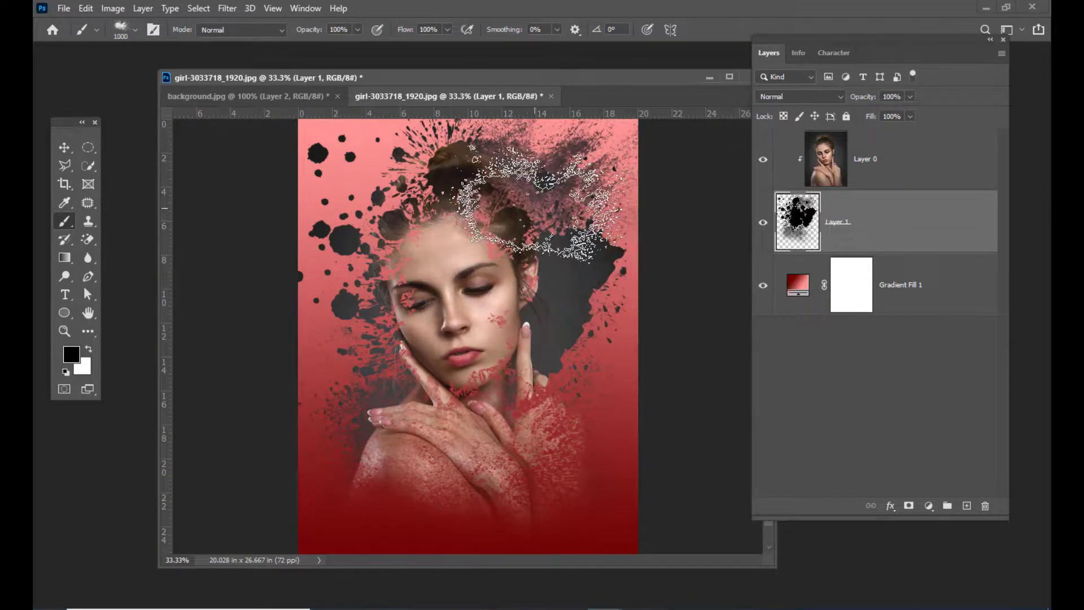
pyautogui.moveTo(302, 158); pyautogui.dragTo(508, 164)
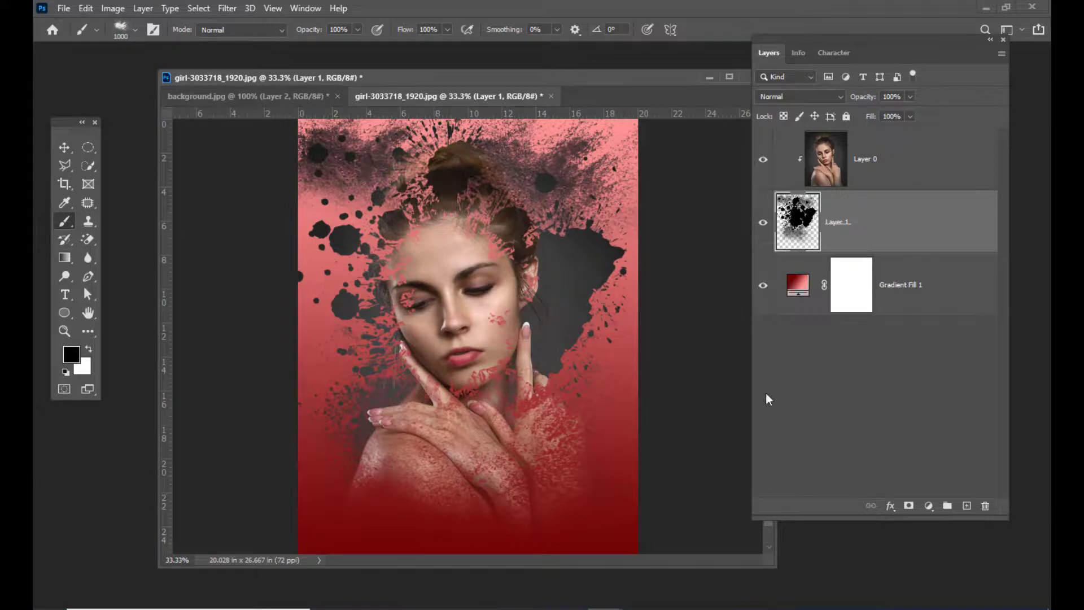
pyautogui.hotkey('ctrl', 'z')
pyautogui.hotkey('ctrl', 'z')
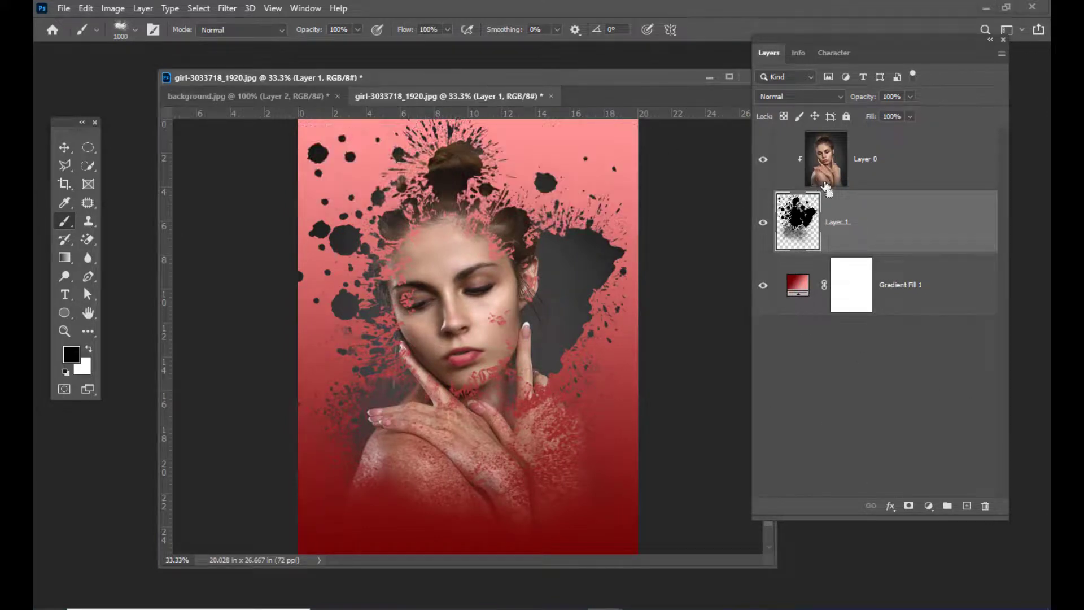
pyautogui.hotkey('ctrl', 'z')
# Step: Choose a Dried Blood Splatters brush from the Watercolor Splatters group and stamp it at 800 px over the hands
pyautogui.click(117, 34)
pyautogui.moveTo(389, 431); pyautogui.dragTo(387, 390)
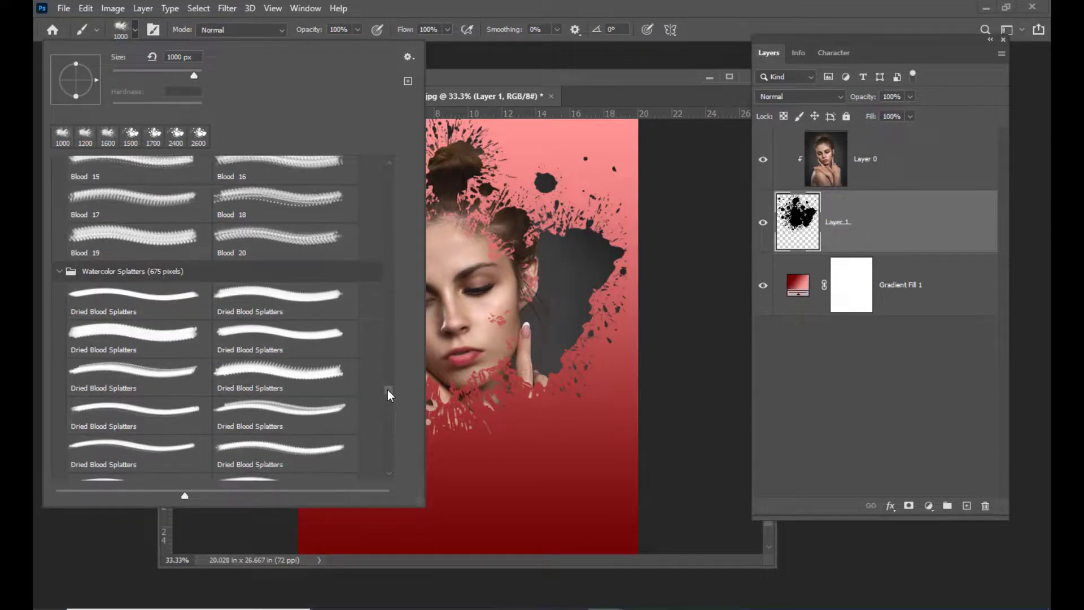
pyautogui.click(129, 337)
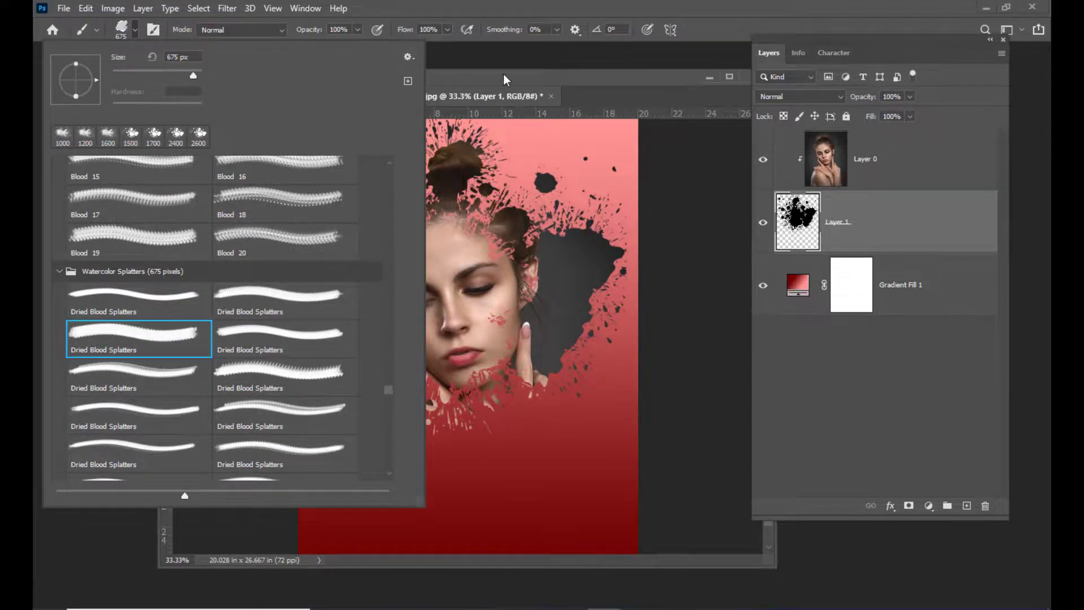
pyautogui.press('Return')
pyautogui.press(']')
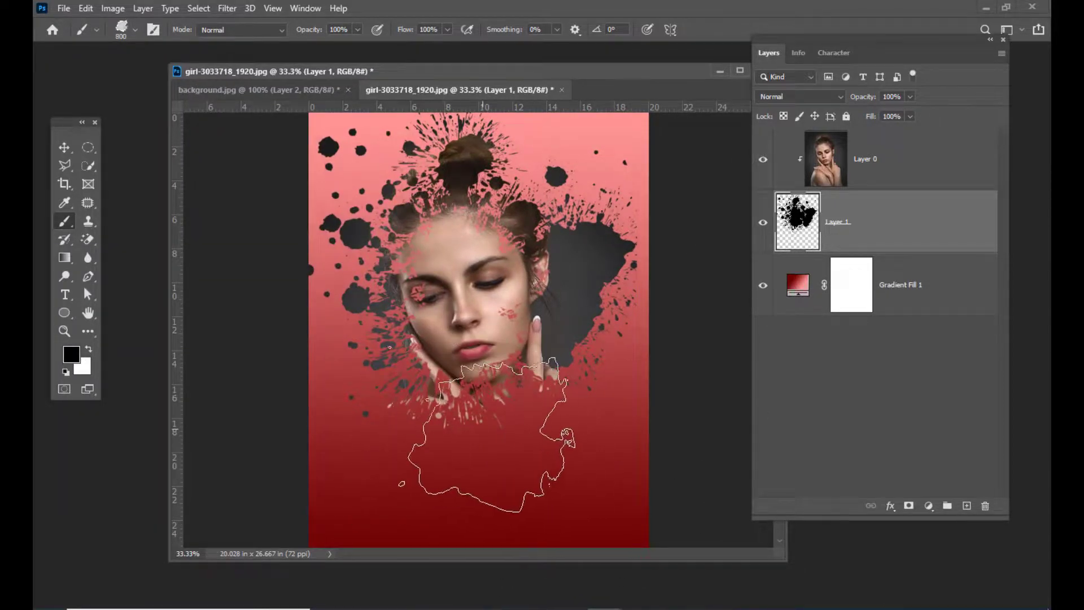
pyautogui.click(474, 434)
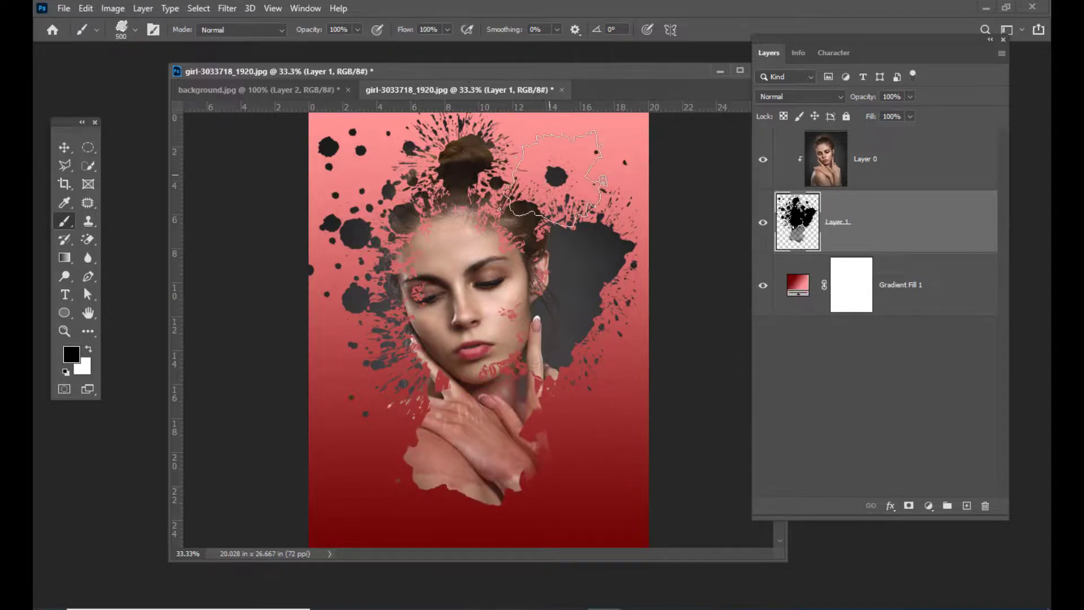
# Step: Try splatter stamps at 500 px beside the hair bun and 800 px beside the hands, and undo them
pyautogui.click(555, 179)
pyautogui.press('[')
pyautogui.press('[')
pyautogui.press(']')
pyautogui.press(']')
pyautogui.press(']')
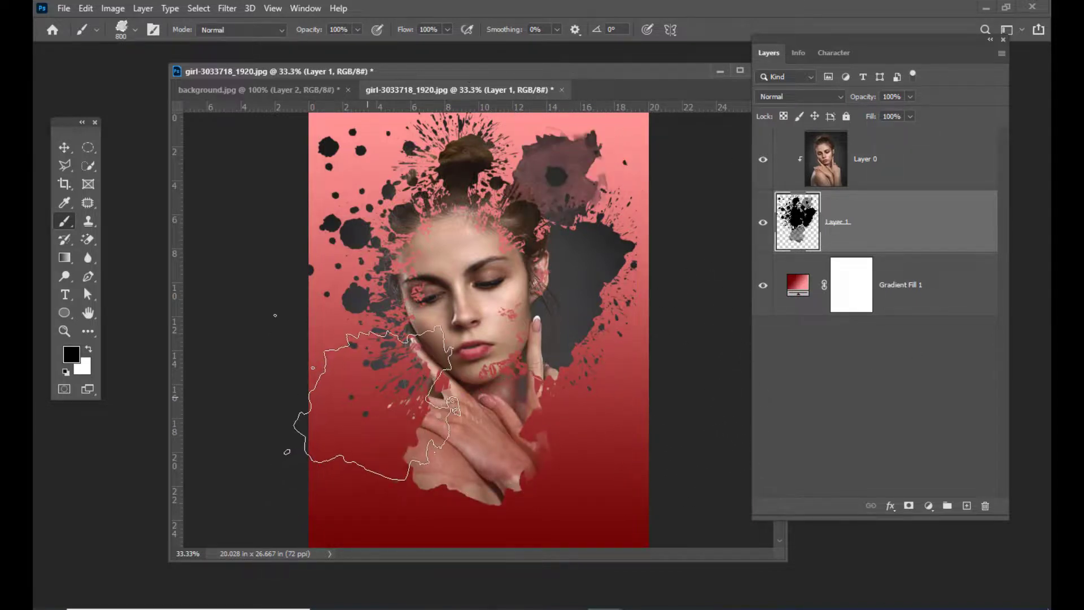
pyautogui.click(370, 415)
pyautogui.hotkey('ctrl', 'z')
pyautogui.hotkey('ctrl', 'z')
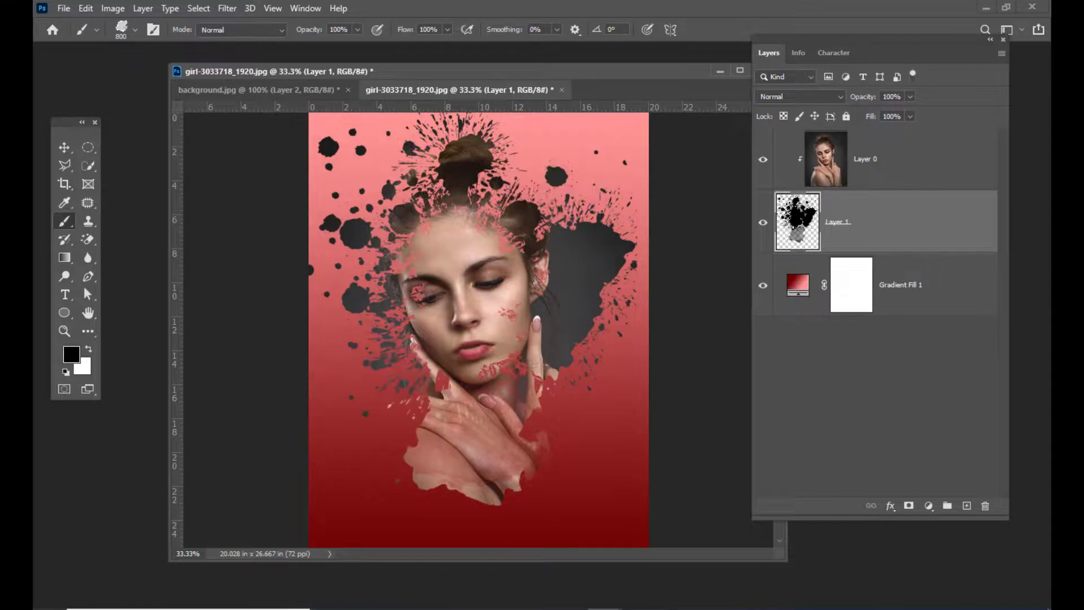
# Step: Try the Blood 4 brush from the 20 Blood Brushes group at 1800 px around the hair and over the hands, and undo both stamps
pyautogui.click(135, 29)
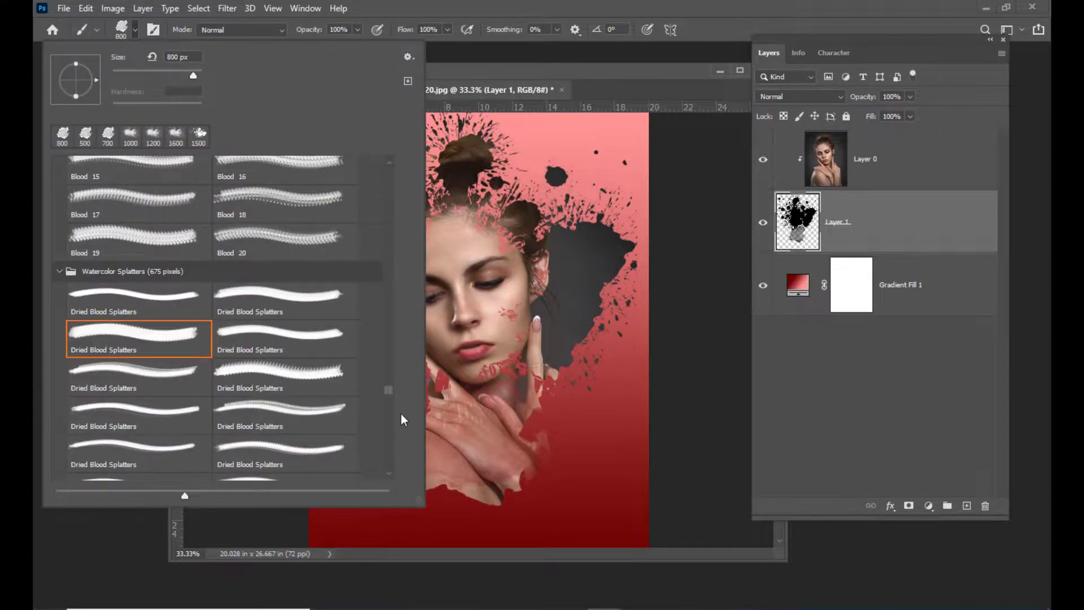
pyautogui.moveTo(388, 387); pyautogui.dragTo(388, 381)
pyautogui.click(272, 236)
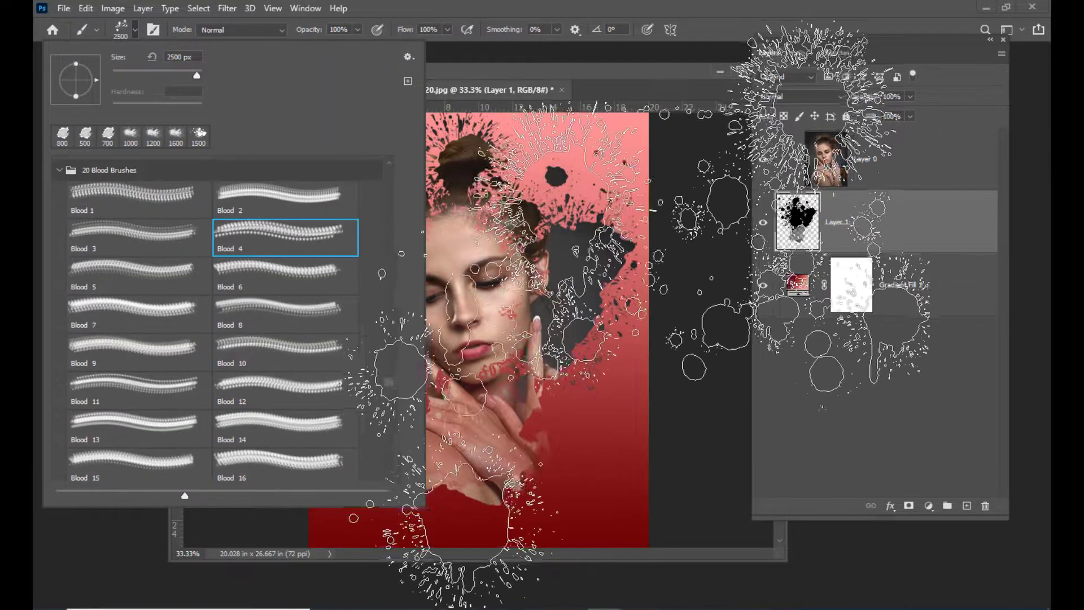
pyautogui.click(530, 66)
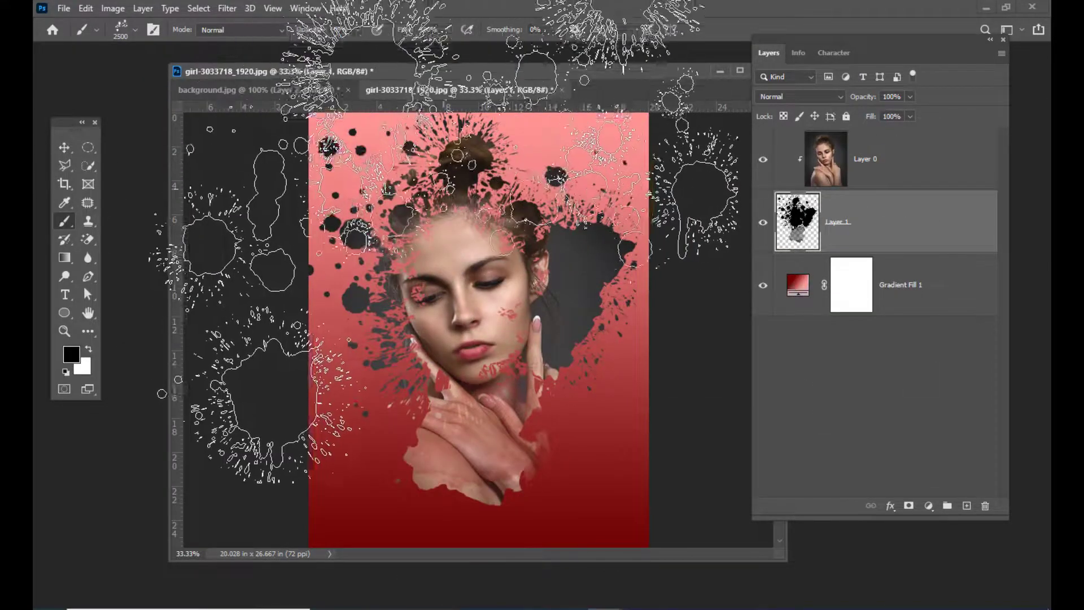
pyautogui.press('[')
pyautogui.press('[')
pyautogui.press('[')
pyautogui.press('[')
pyautogui.press('[')
pyautogui.press('[')
pyautogui.press('[')
pyautogui.press('[')
pyautogui.press('[')
pyautogui.press('[')
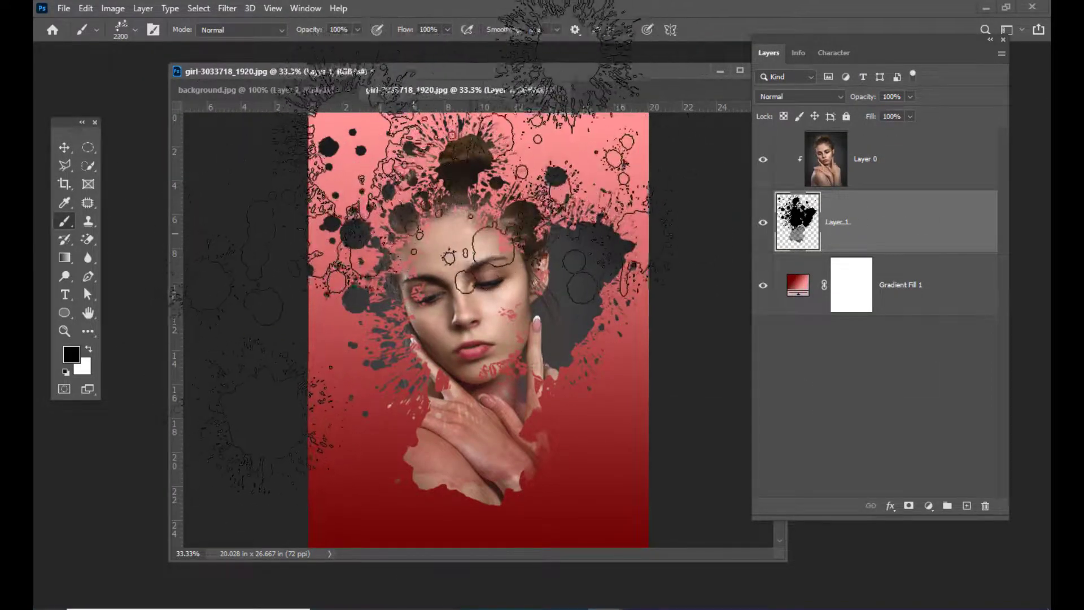
pyautogui.press(']')
pyautogui.press(']')
pyautogui.press(']')
pyautogui.click(367, 187)
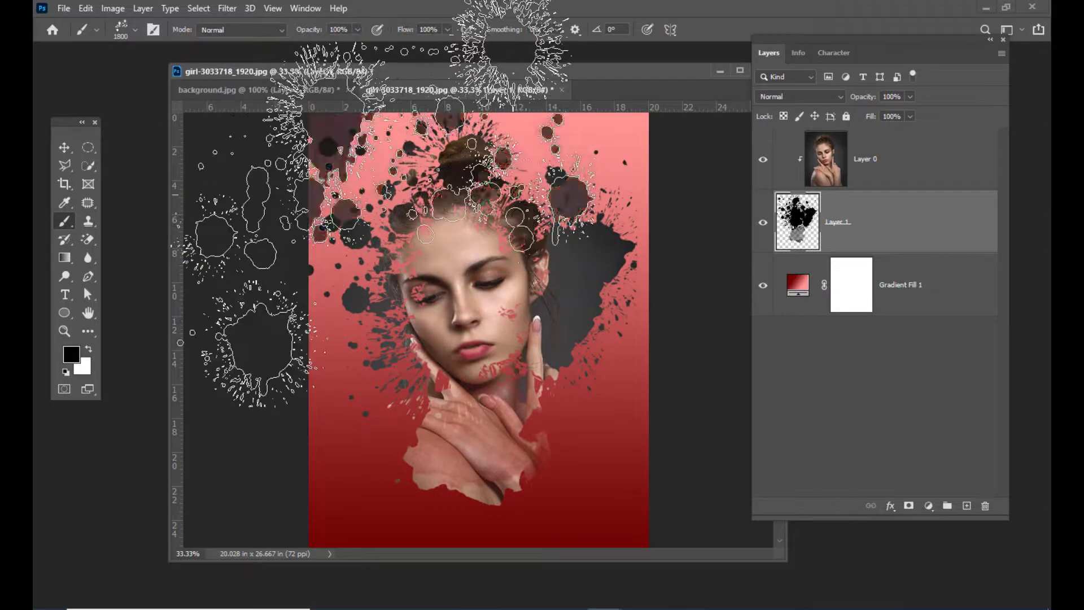
pyautogui.click(531, 457)
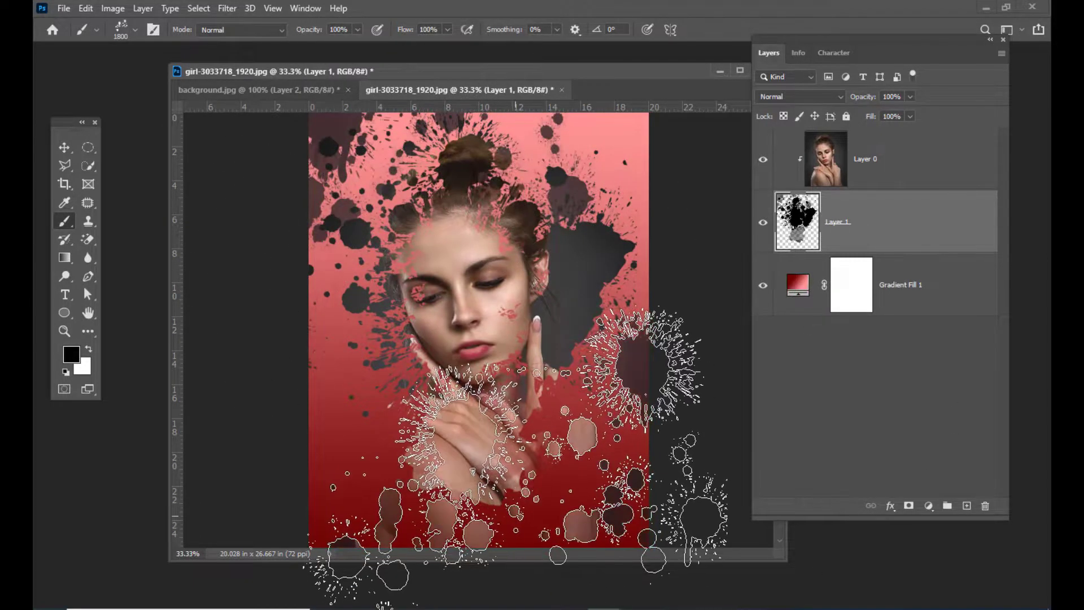
pyautogui.hotkey('ctrl', 'z')
pyautogui.hotkey('ctrl', 'z')
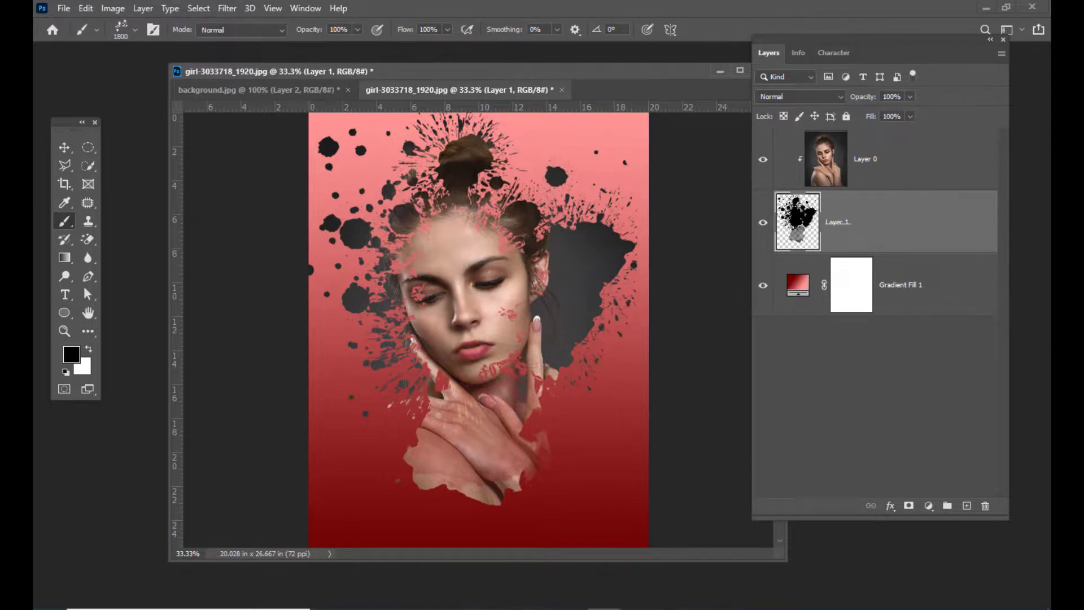
# Step: Add an Inner Shadow layer style to the painted splatter layer, Layer 1
pyautogui.moveTo(821, 45); pyautogui.dragTo(816, 47)
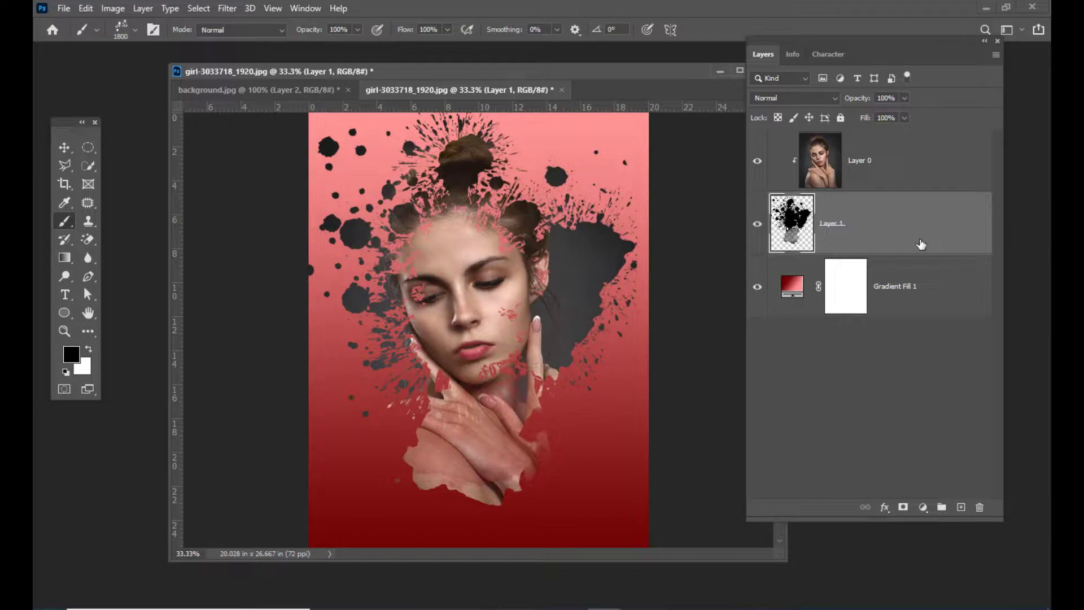
pyautogui.doubleClick(943, 236)
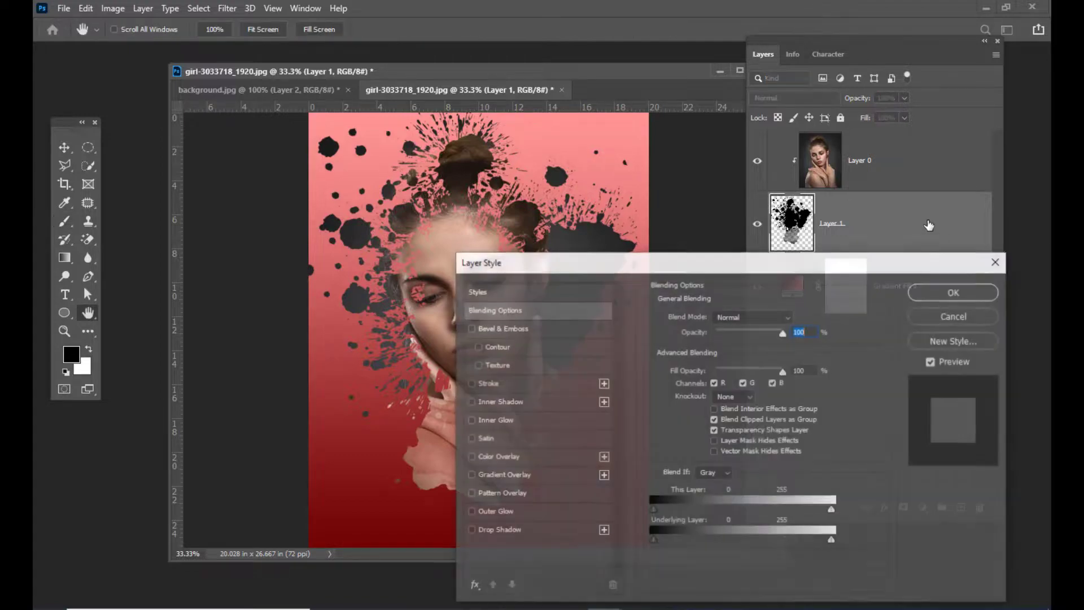
pyautogui.moveTo(583, 261); pyautogui.dragTo(801, 29)
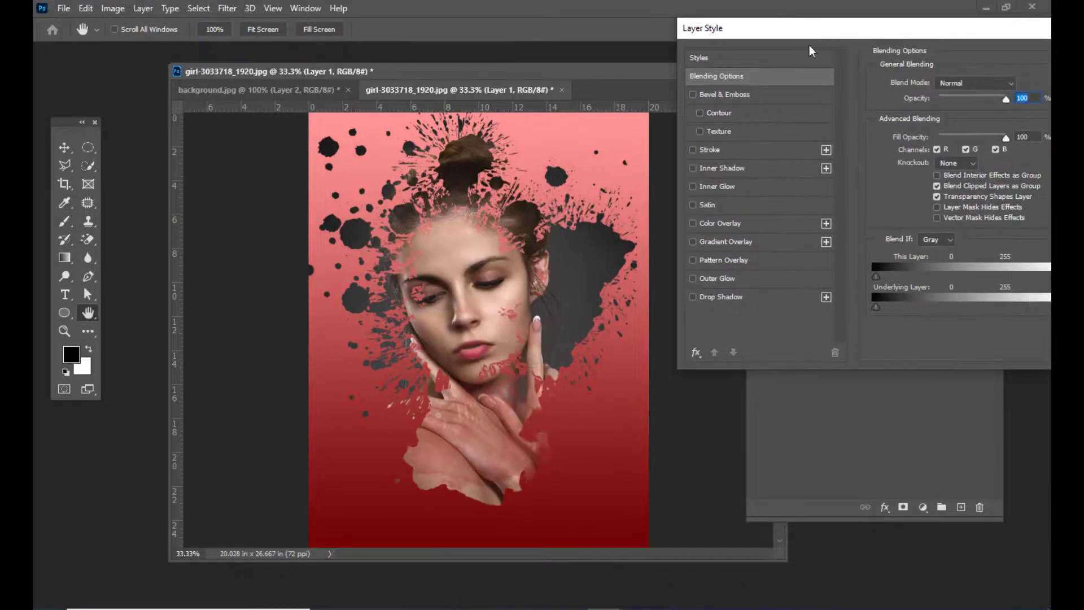
pyautogui.click(692, 168)
pyautogui.click(758, 172)
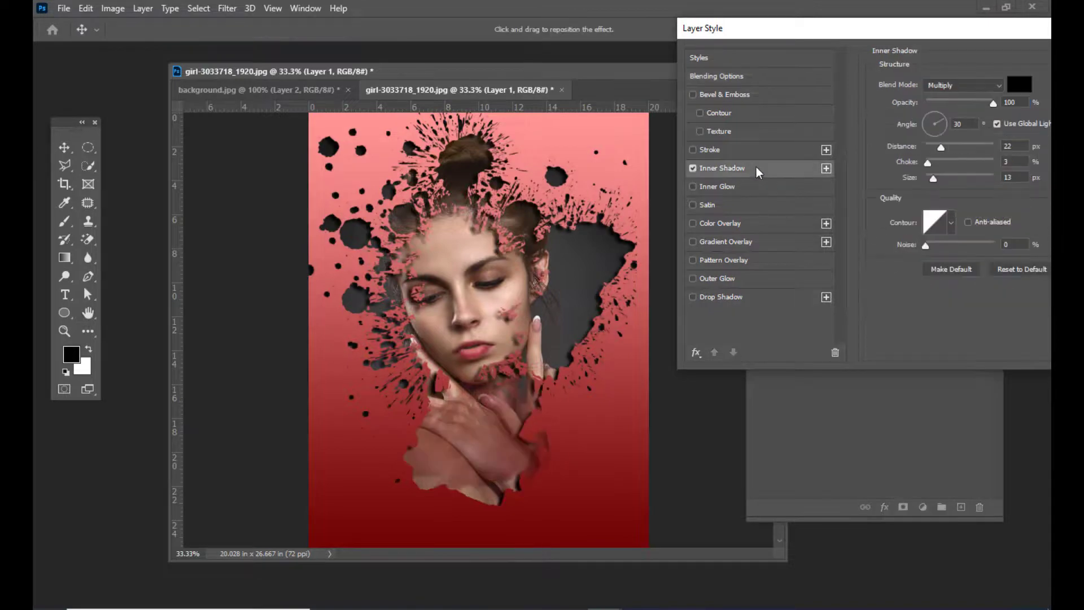
# Step: Set the inner shadow's distance to 11 px and size to 9 px, and apply the layer style
pyautogui.moveTo(760, 21); pyautogui.dragTo(746, 27)
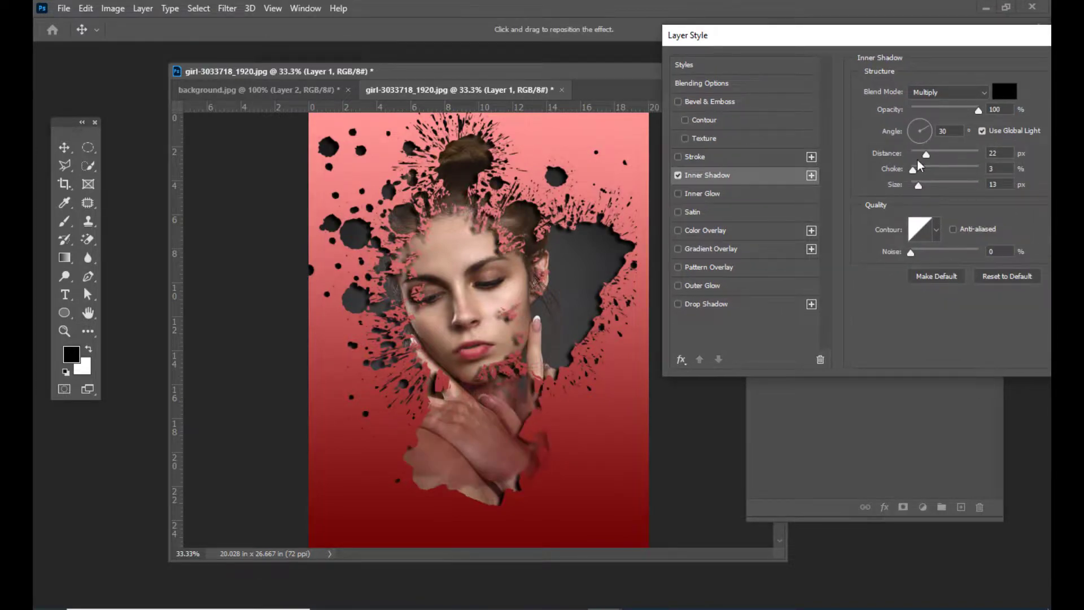
pyautogui.moveTo(927, 157); pyautogui.dragTo(915, 179)
pyautogui.moveTo(795, 44); pyautogui.dragTo(728, 74)
pyautogui.moveTo(971, 67); pyautogui.dragTo(731, 176)
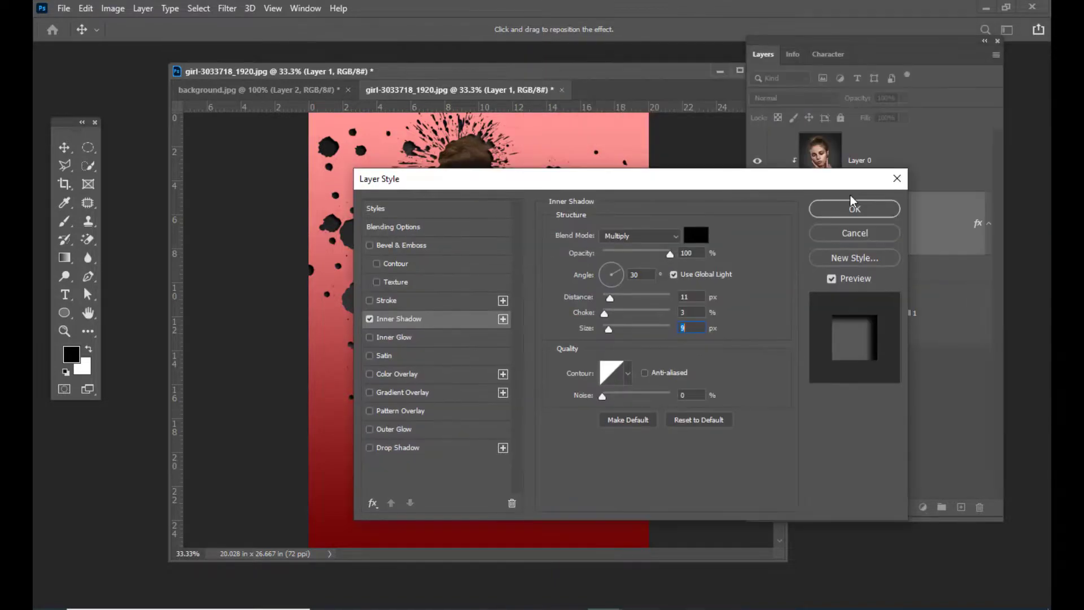
pyautogui.click(854, 210)
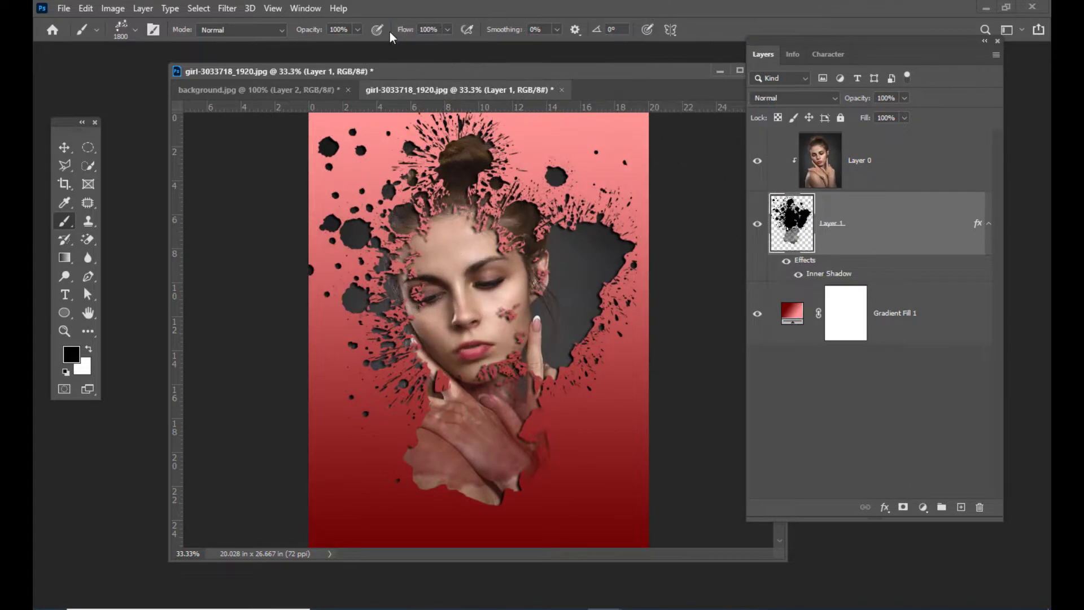
pyautogui.moveTo(262, 75); pyautogui.dragTo(250, 77)
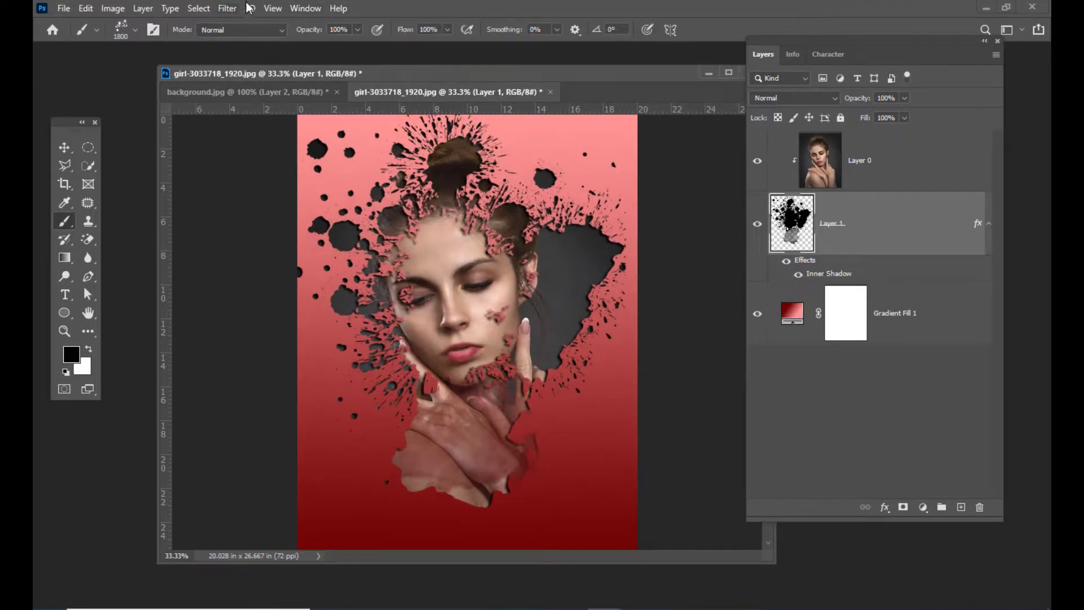